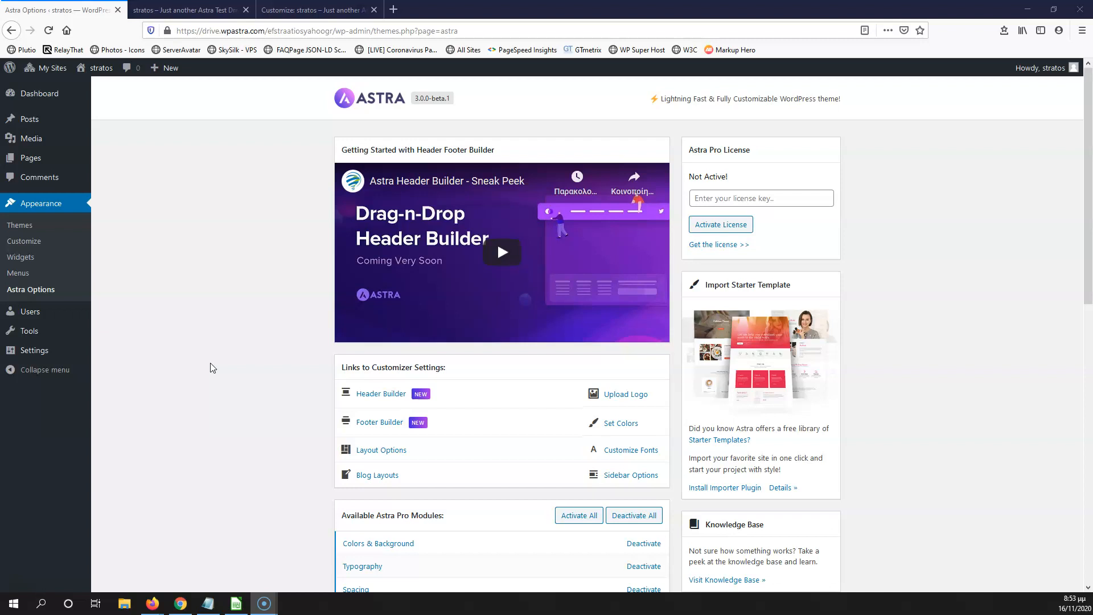
Step: Open the Header Builder in the Customizer and bring up the Above Header row's general and design settings
key("ctrl+Tab")
key("ctrl+Tab")
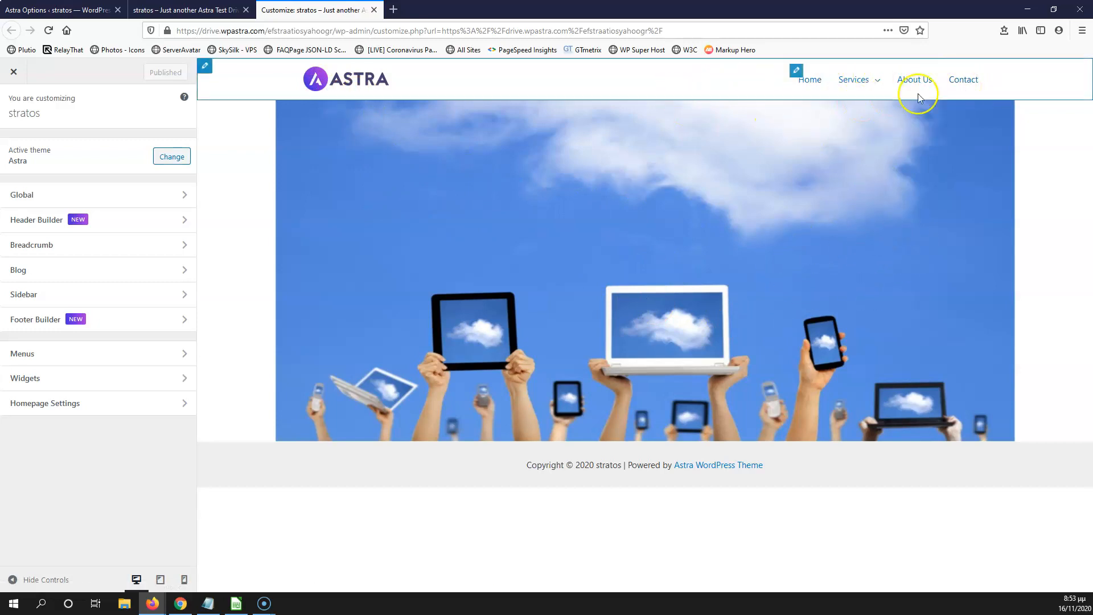
left_click(29, 218)
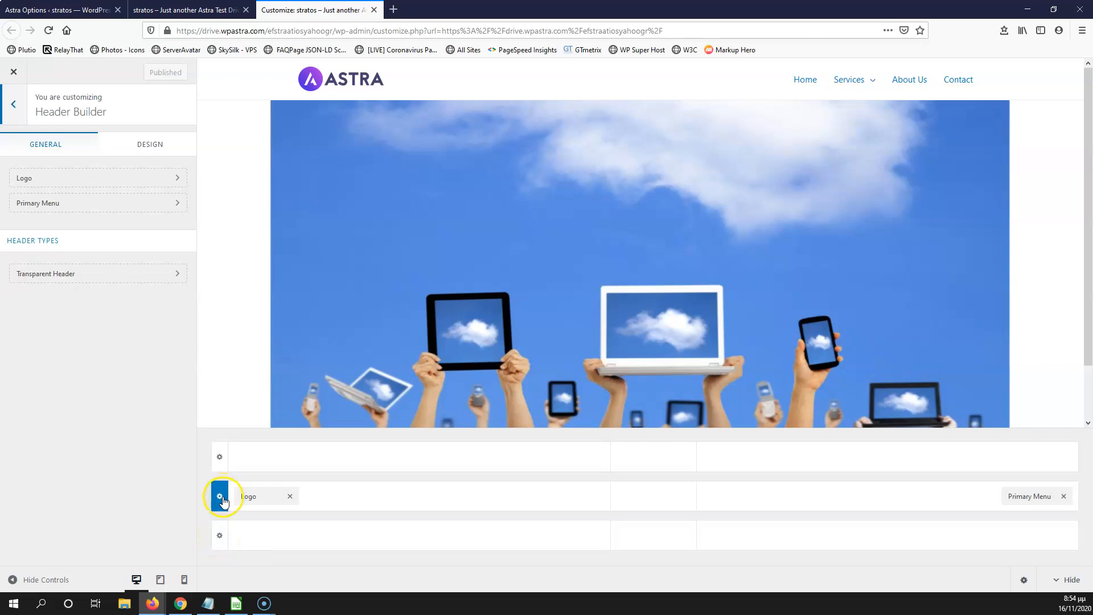
left_click(221, 458)
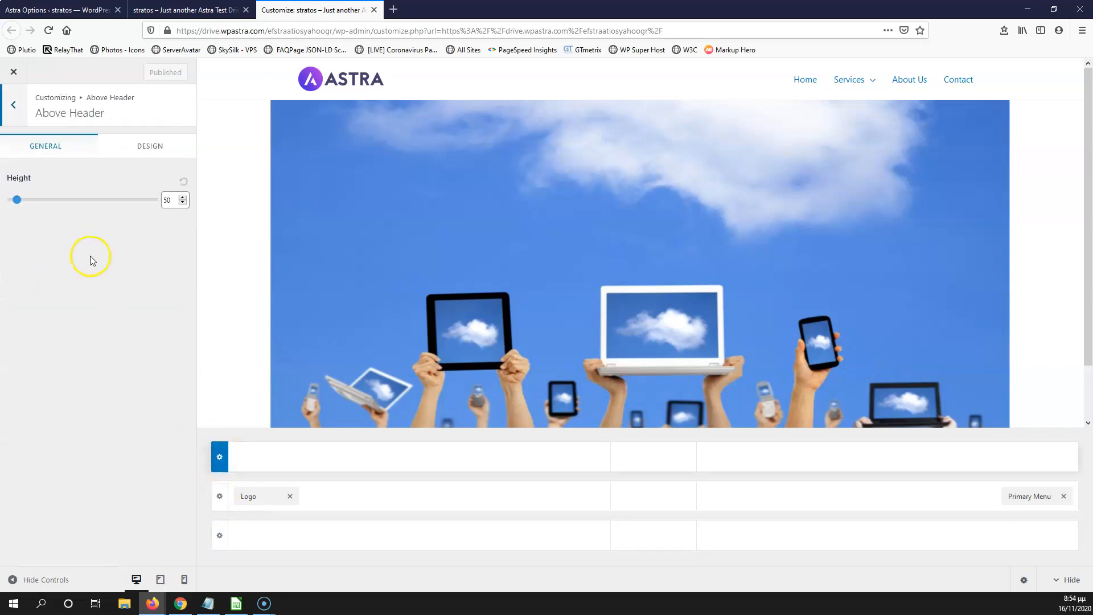
left_click(145, 146)
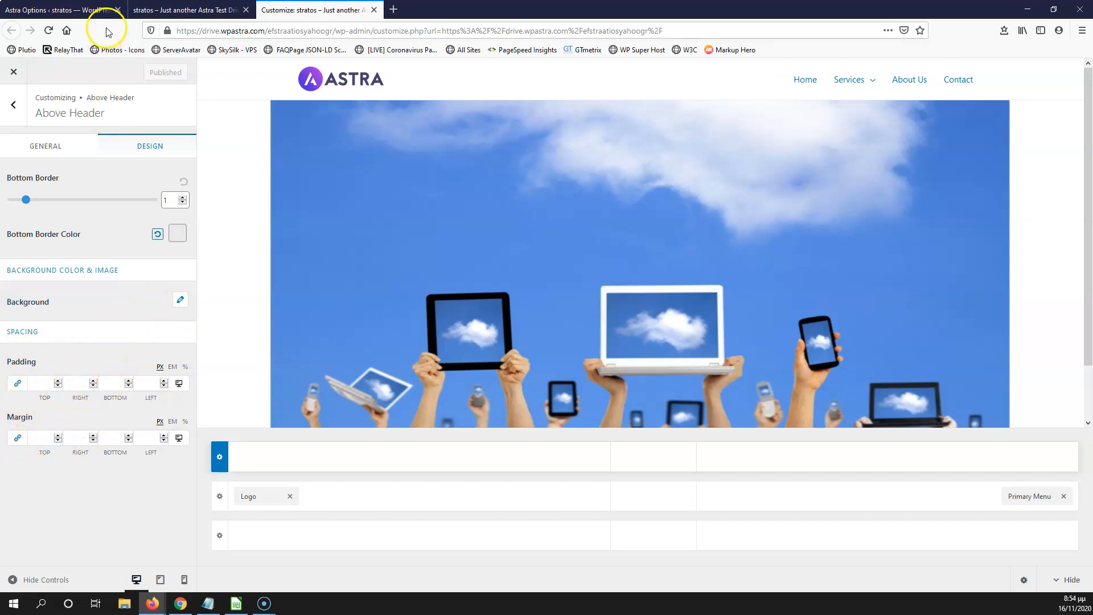
Step: Check which Astra Pro modules are activated on the Astra Options page and return to the Customizer
left_click(63, 10)
scroll(245, 328, "down", 4)
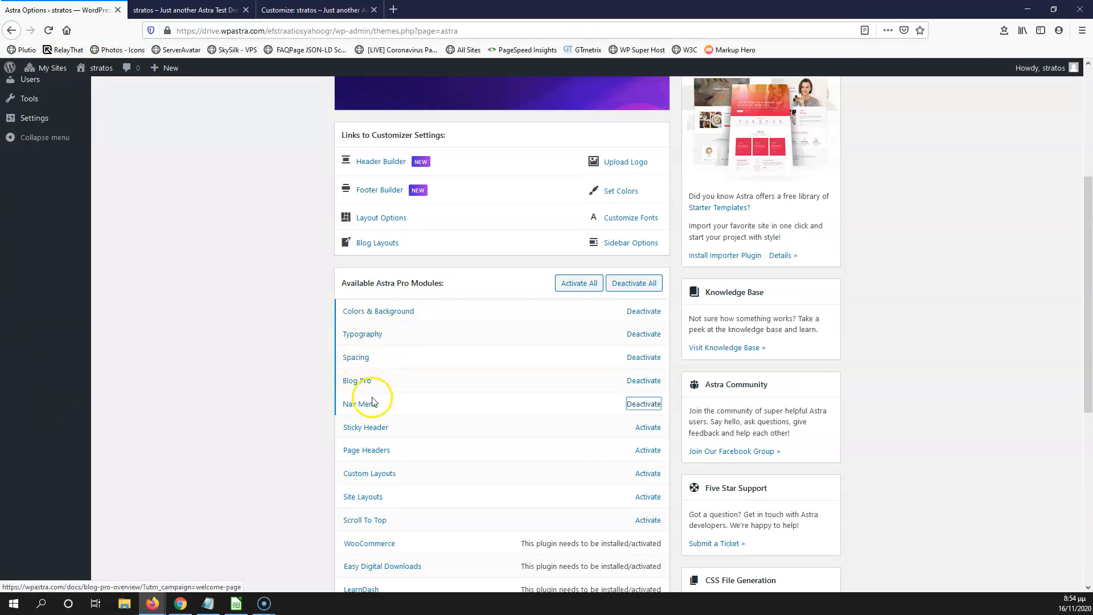
key("ctrl+Tab")
key("ctrl+Tab")
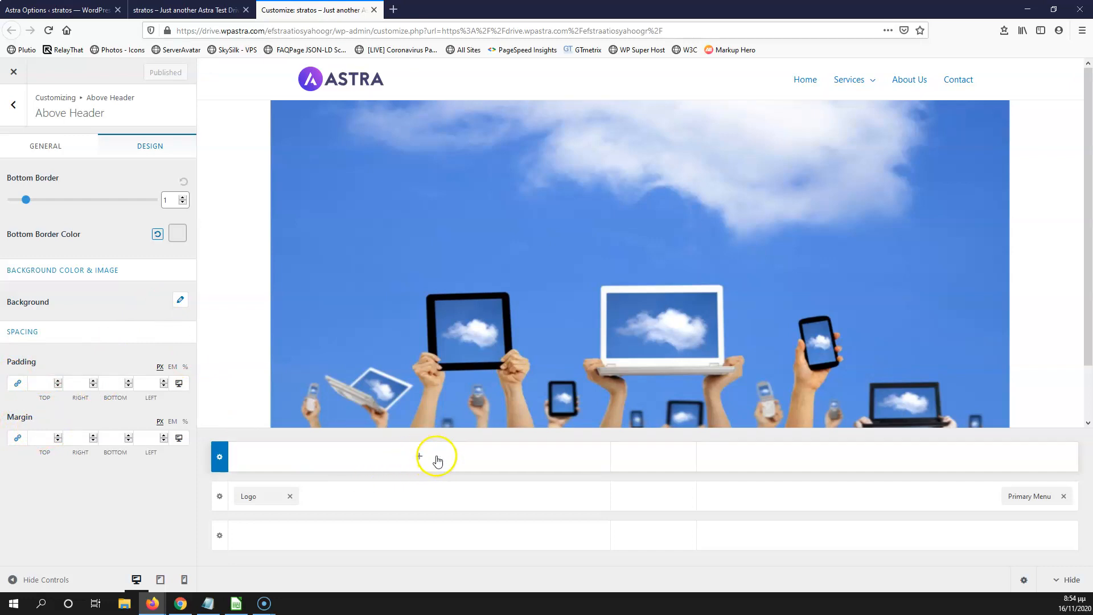
Step: Add the Social element to the left section of the Above Header row and view the remaining available elements
left_click(417, 456)
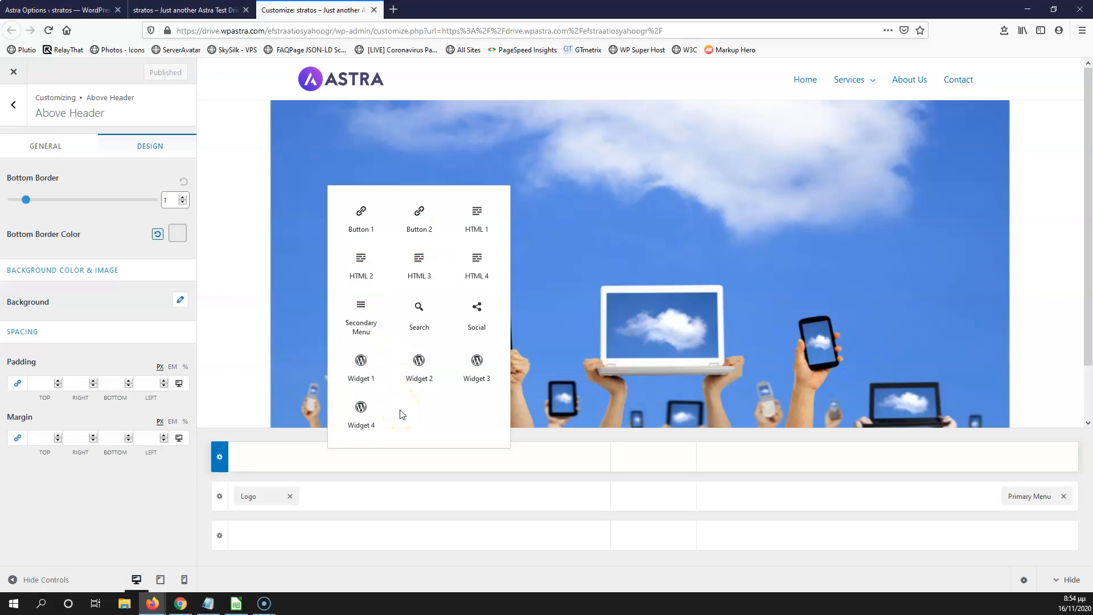
left_click(482, 313)
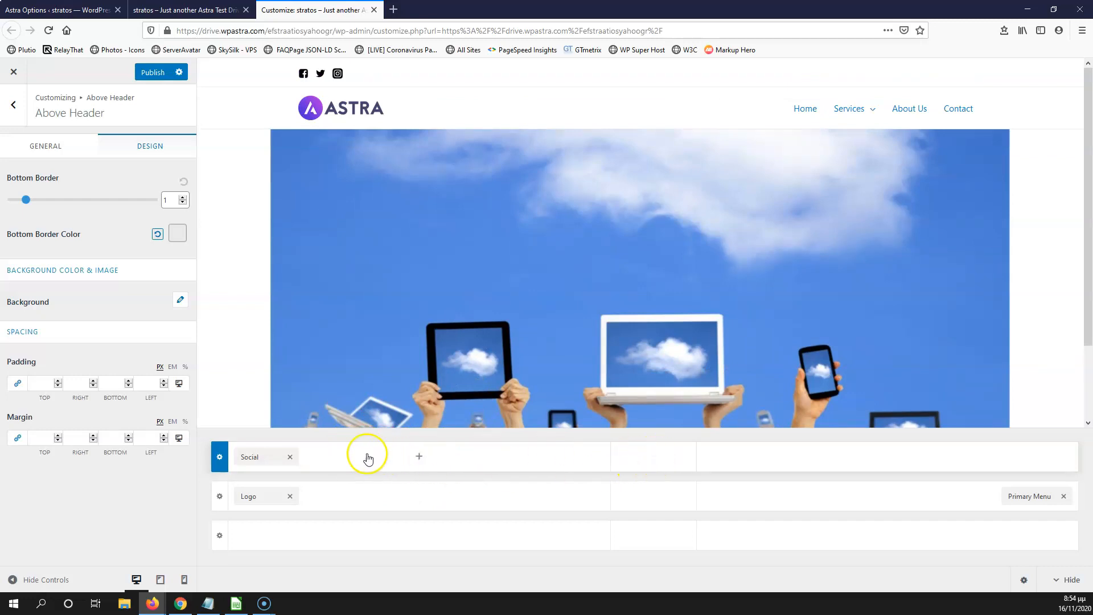
left_click(417, 456)
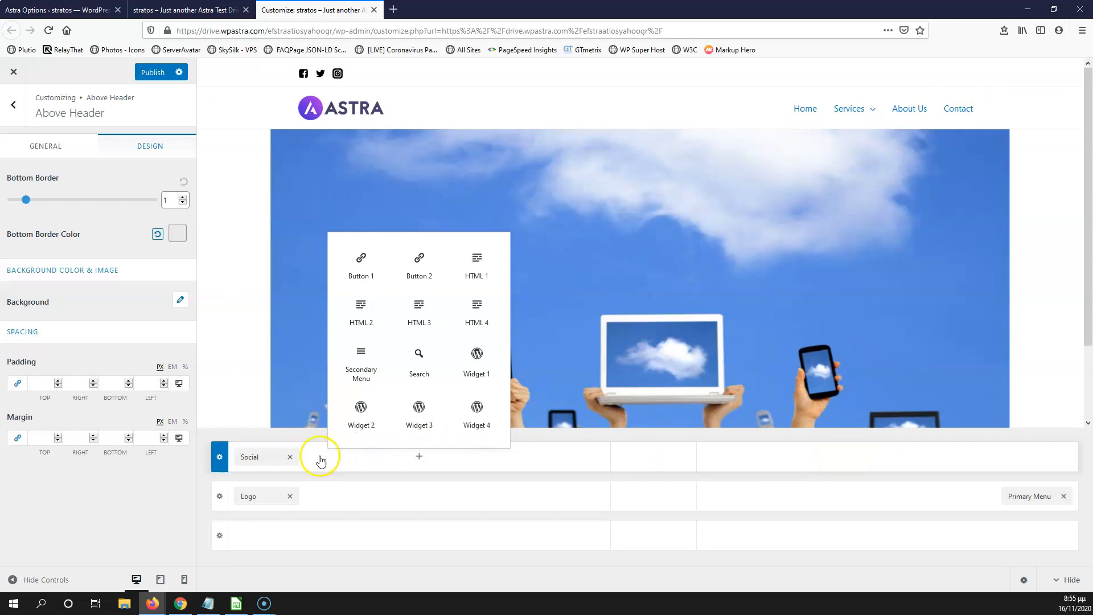
Step: Open the Social element's settings and review its general and design options
left_click(263, 458)
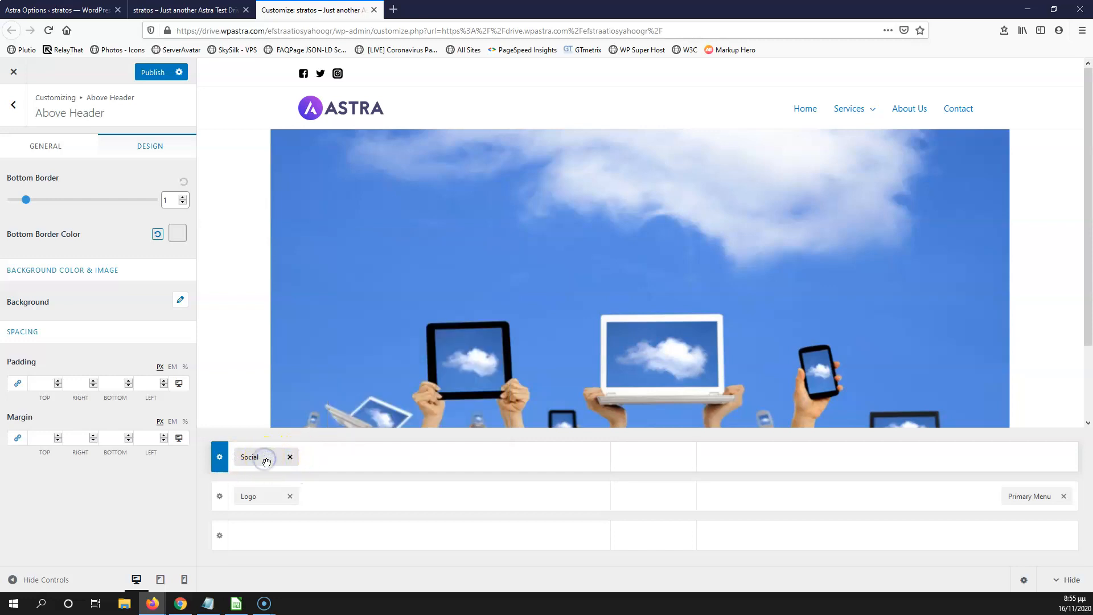
left_click(273, 456)
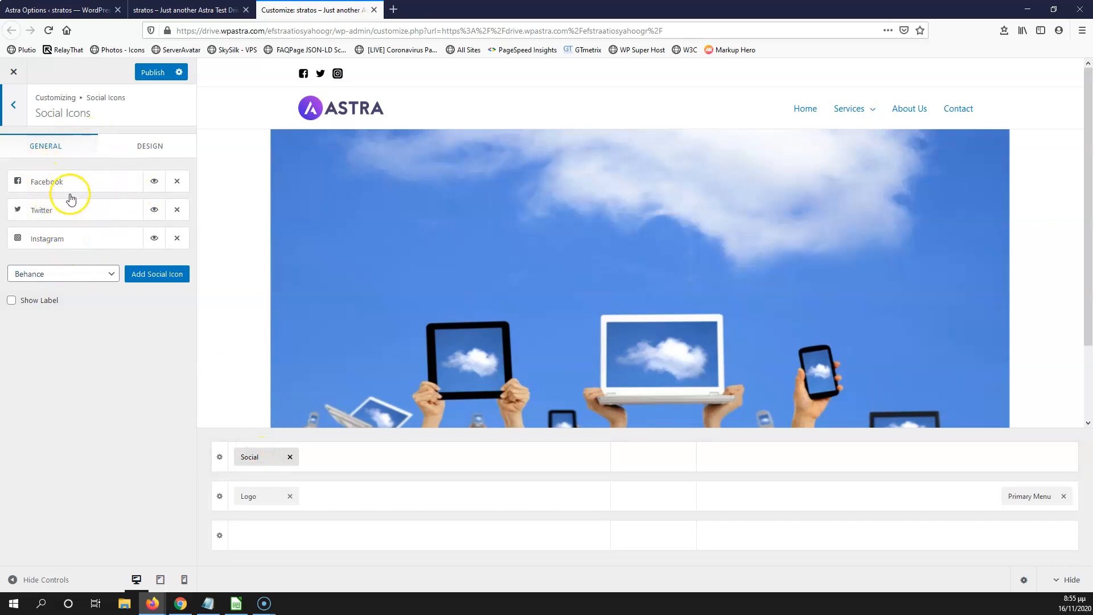
left_click(147, 151)
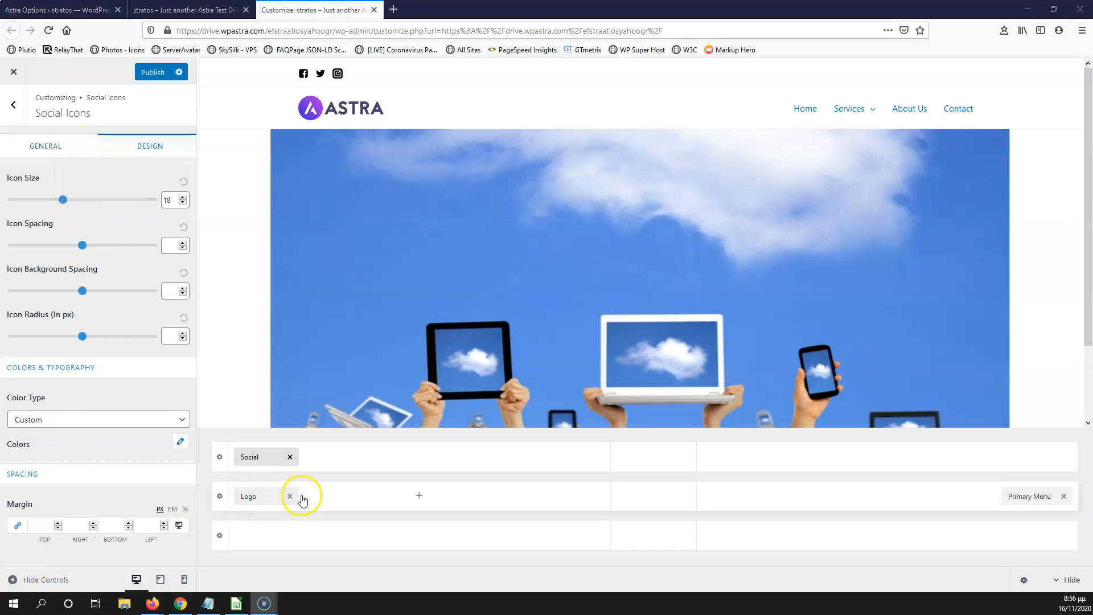
Step: View the elements available for the middle header row and open the Logo element's settings
left_click(421, 497)
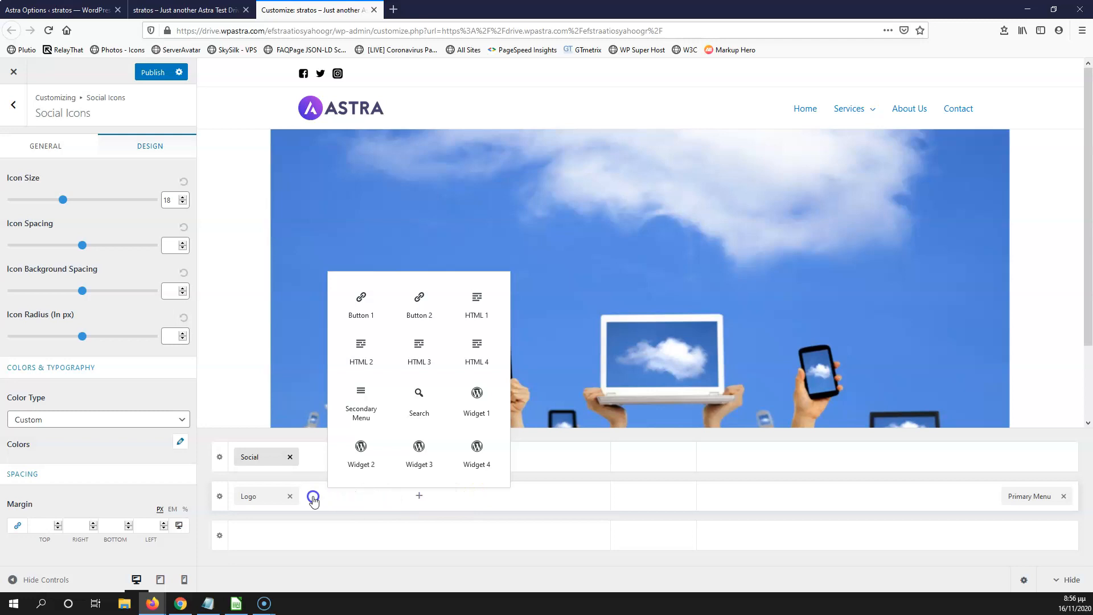
left_click(249, 497)
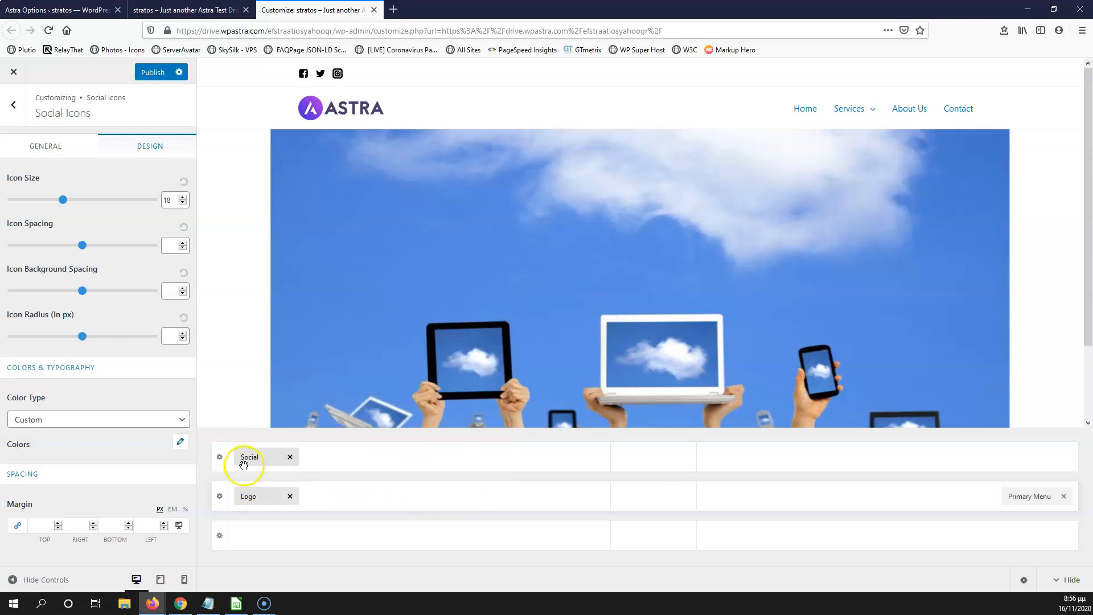
left_click(247, 483)
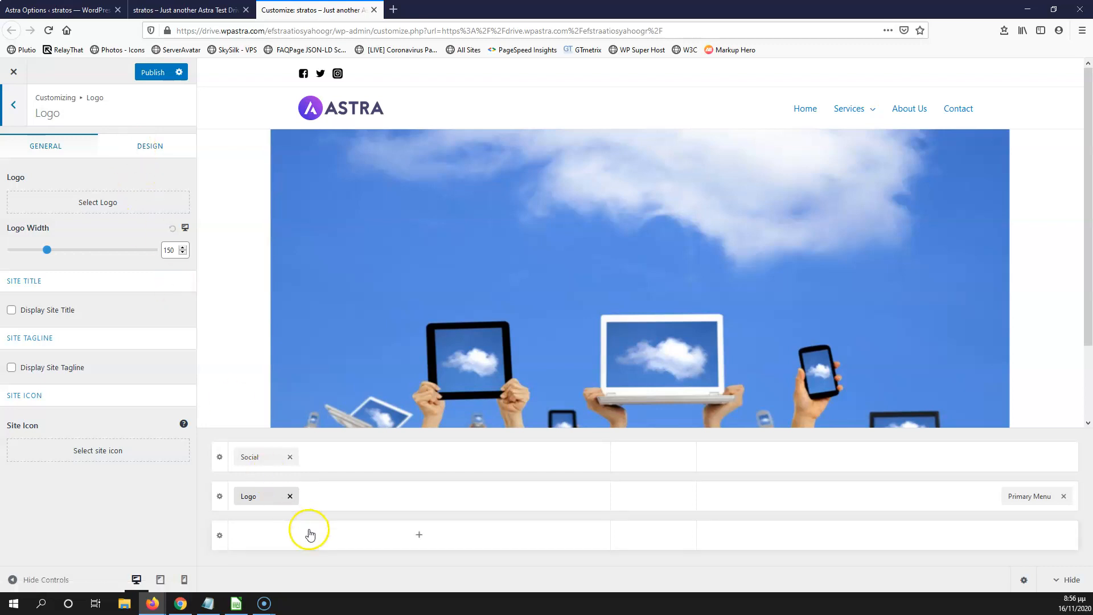
Step: Try the Logo centered in the bottom header row and the Primary Menu centered in the middle row, and restore both original positions
left_click_drag(249, 497, 636, 539)
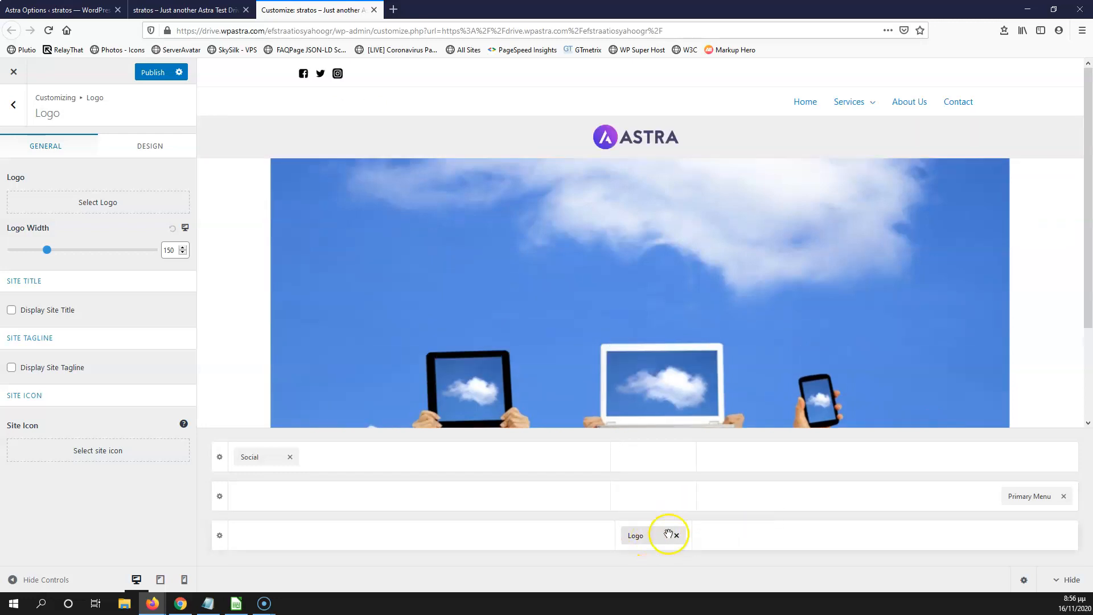
left_click_drag(1030, 498, 653, 499)
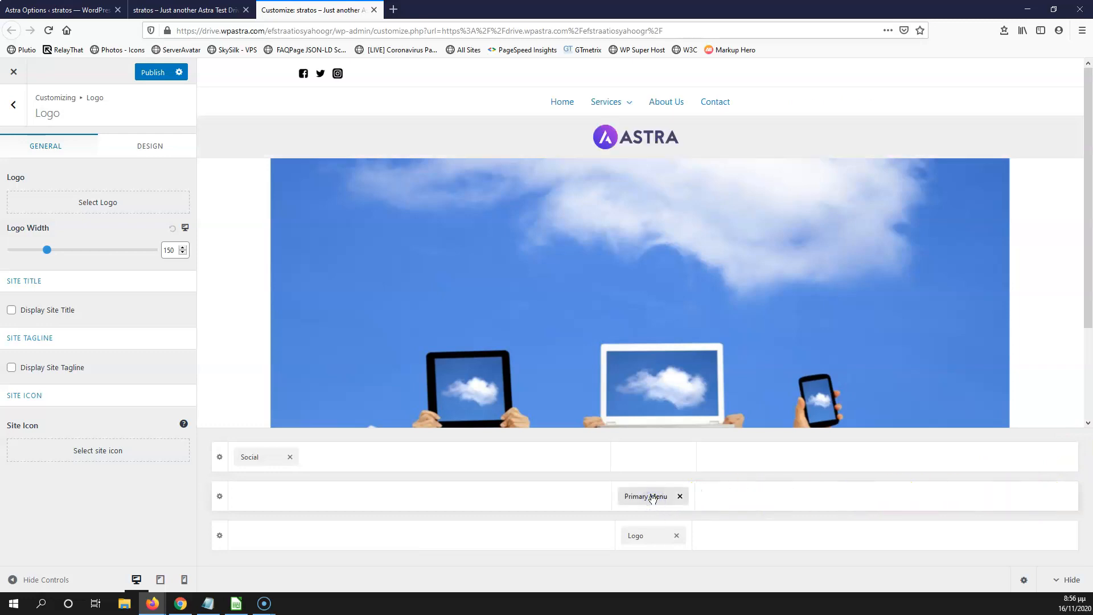
left_click(651, 535)
left_click_drag(632, 496, 999, 500)
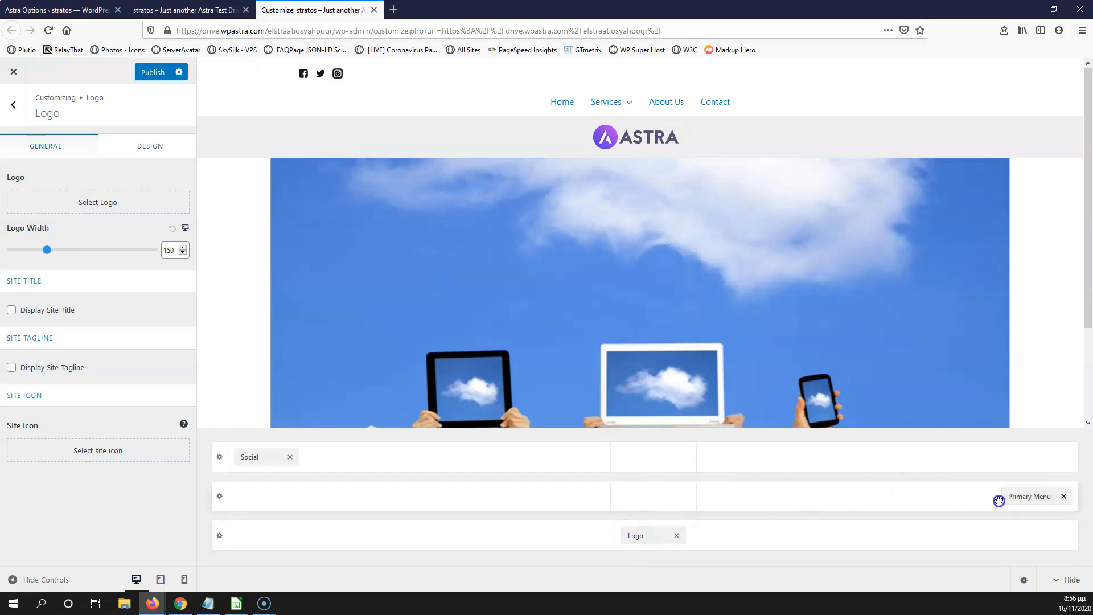
left_click_drag(638, 538, 247, 499)
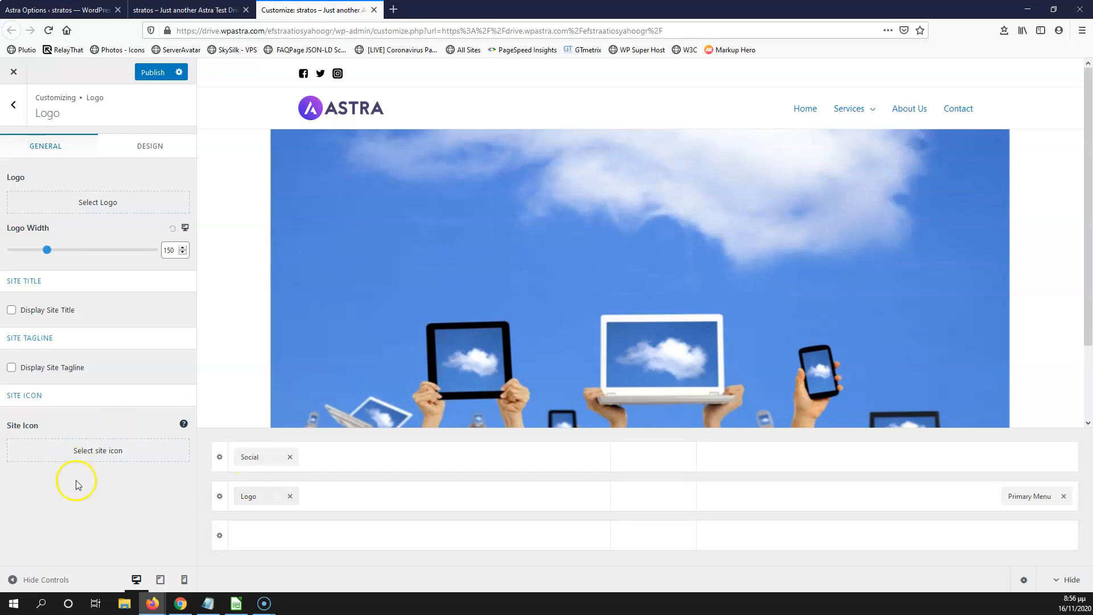
Step: Add a WhatsApp icon to the header's Social element
left_click(261, 461)
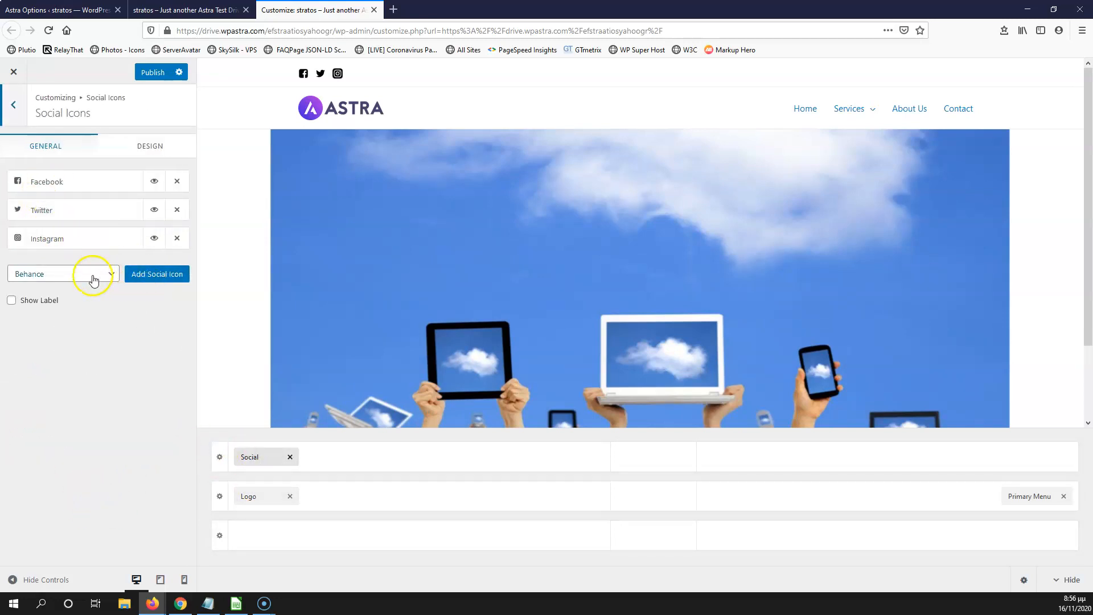
left_click(73, 273)
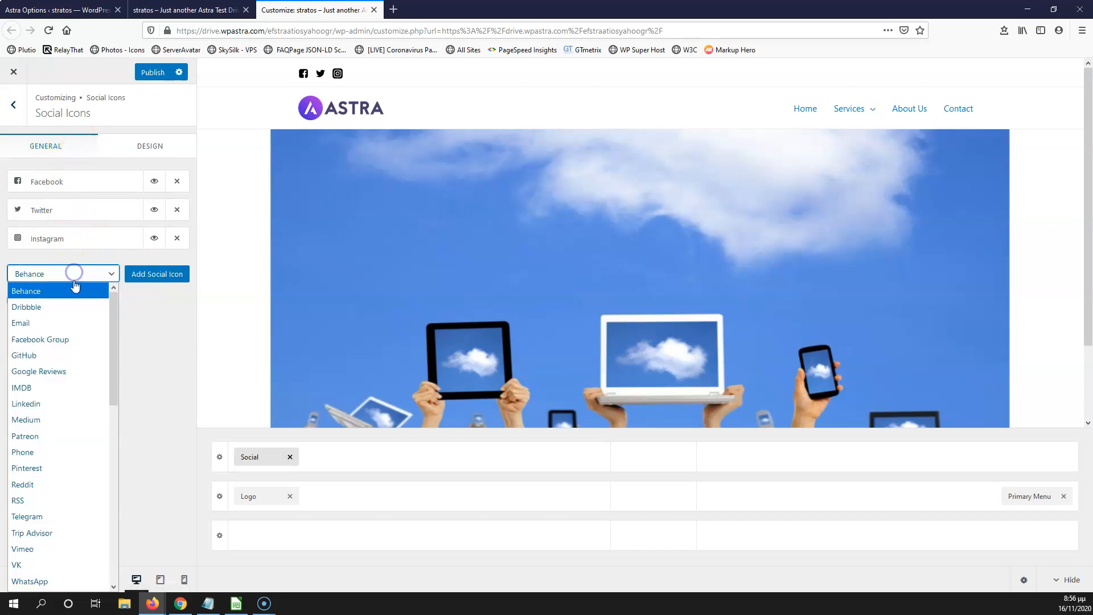
left_click_drag(116, 346, 110, 407)
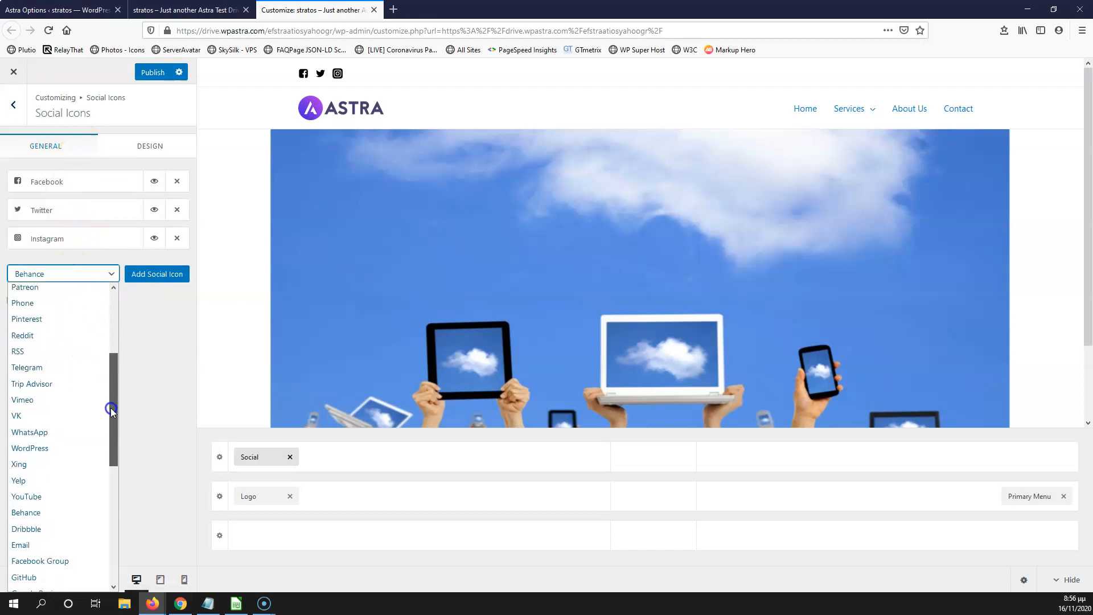
left_click(41, 434)
left_click(134, 280)
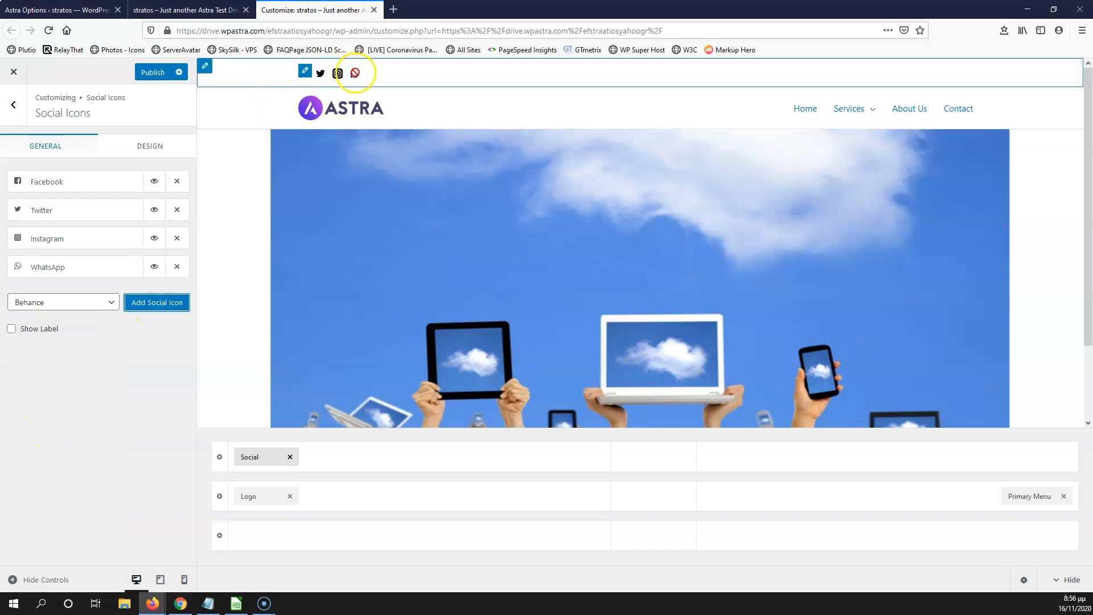
Step: Inspect the label and URL fields of the WhatsApp, Instagram and Twitter icons and collapse them again
left_click(49, 272)
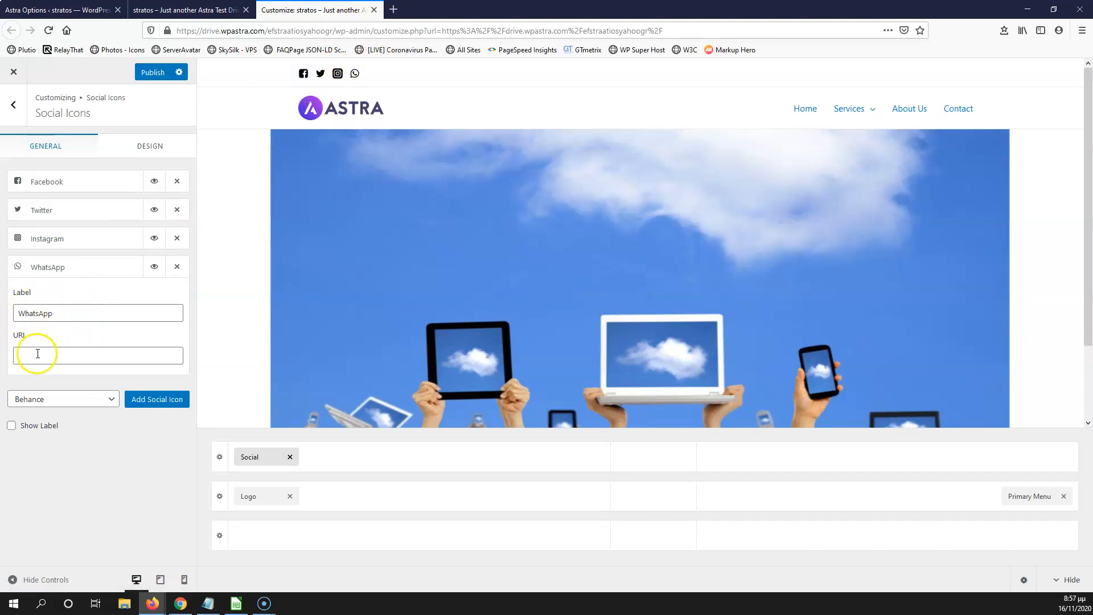
left_click(68, 242)
left_click(68, 215)
left_click(71, 184)
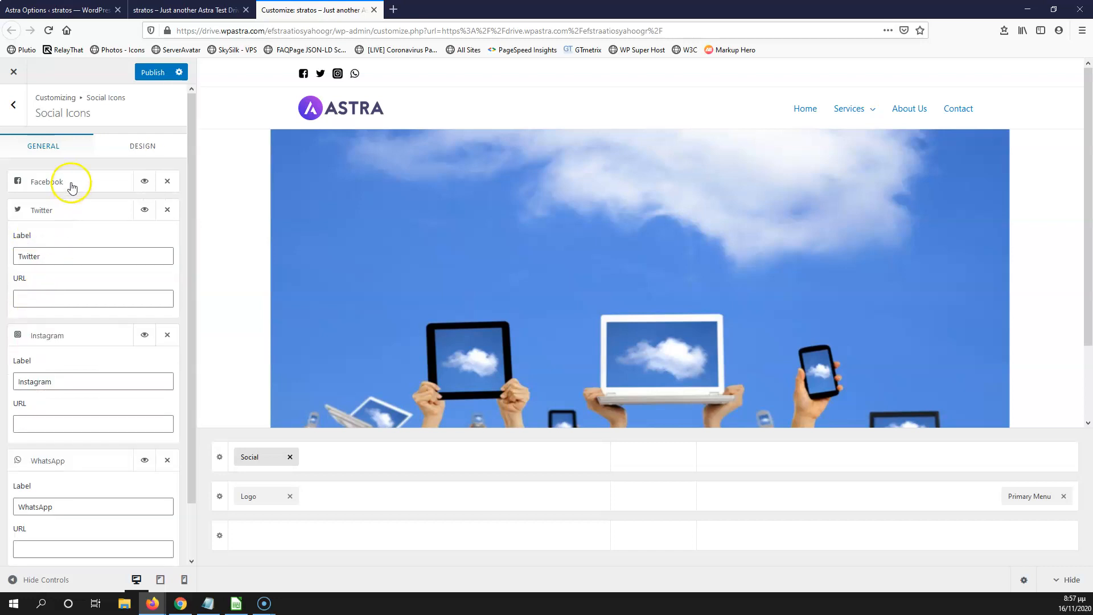
left_click(49, 212)
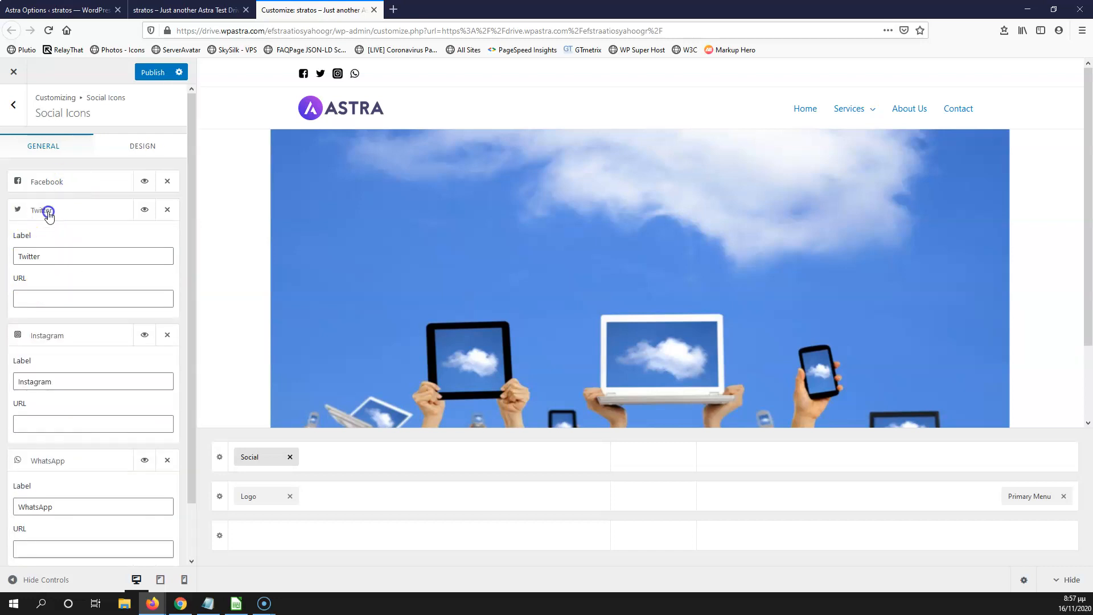
left_click(66, 239)
left_click(69, 272)
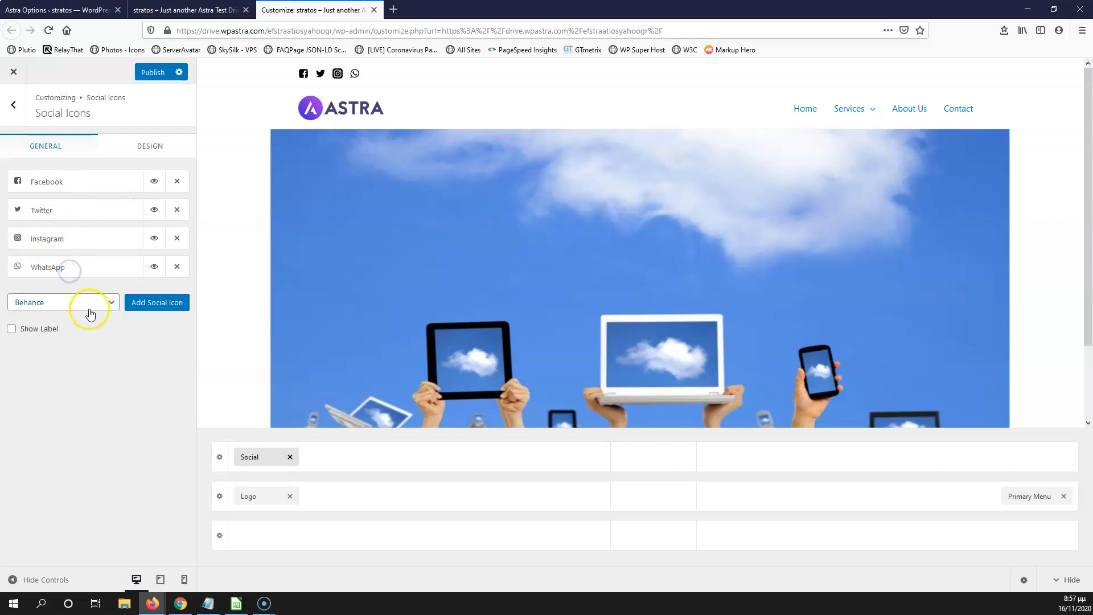
Step: Add a Behance social icon, expand its label and URL fields, and remove the icon
left_click(132, 305)
left_click(71, 299)
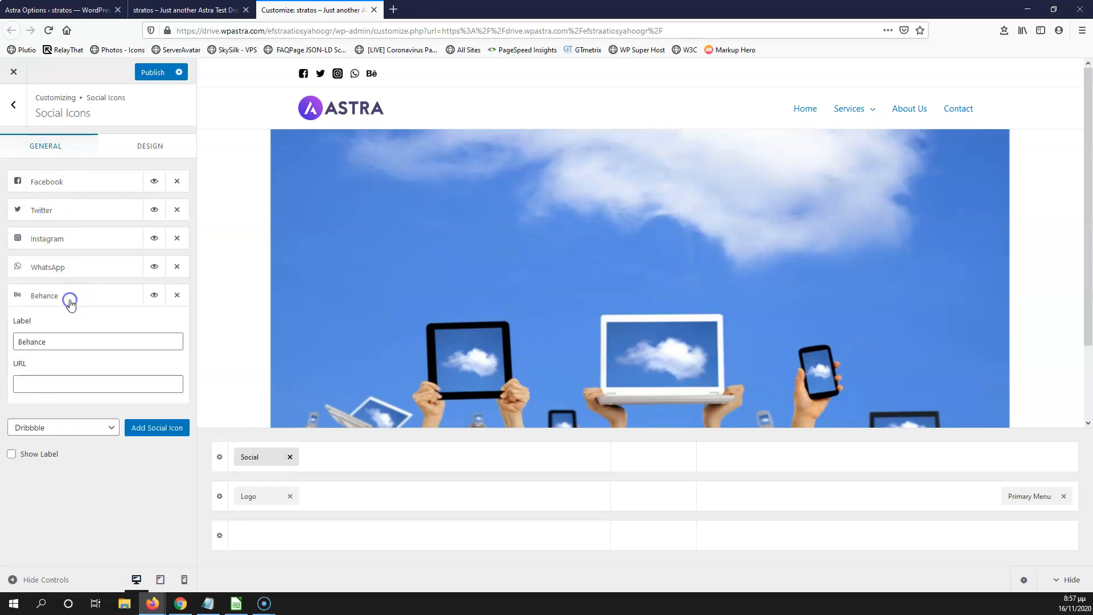
double_click(66, 341)
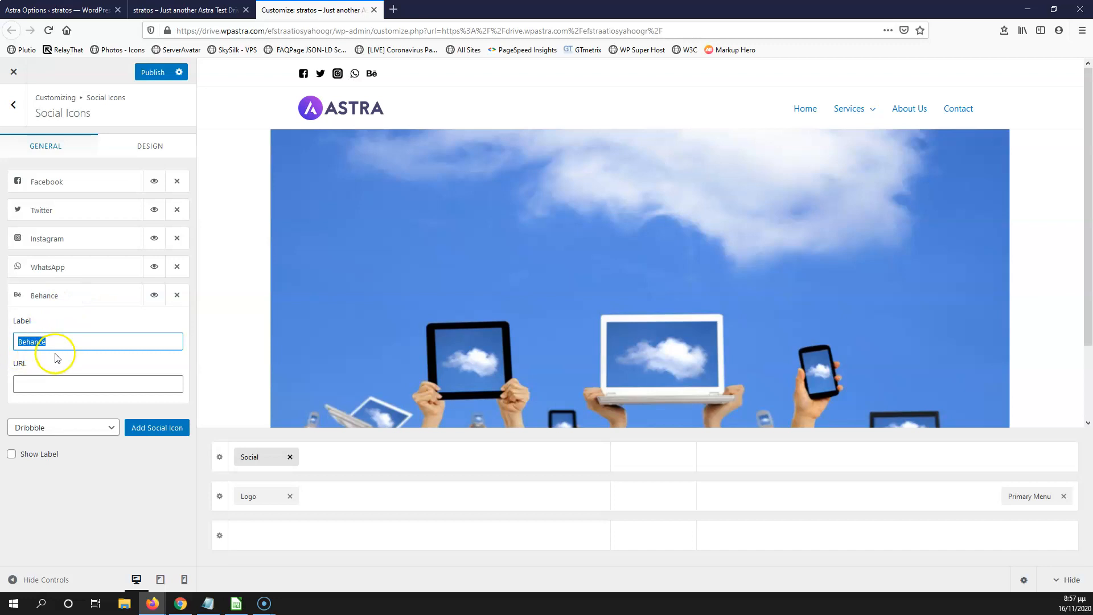
left_click(177, 295)
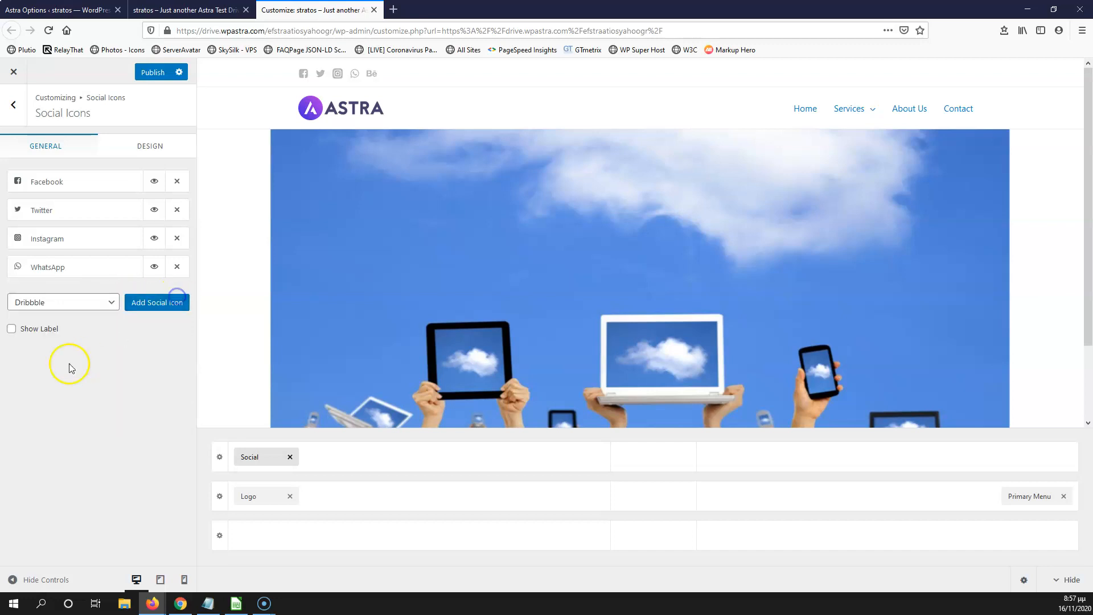
Step: Add a Phone icon to the header's Social element
left_click(64, 305)
scroll(80, 378, "up", 3)
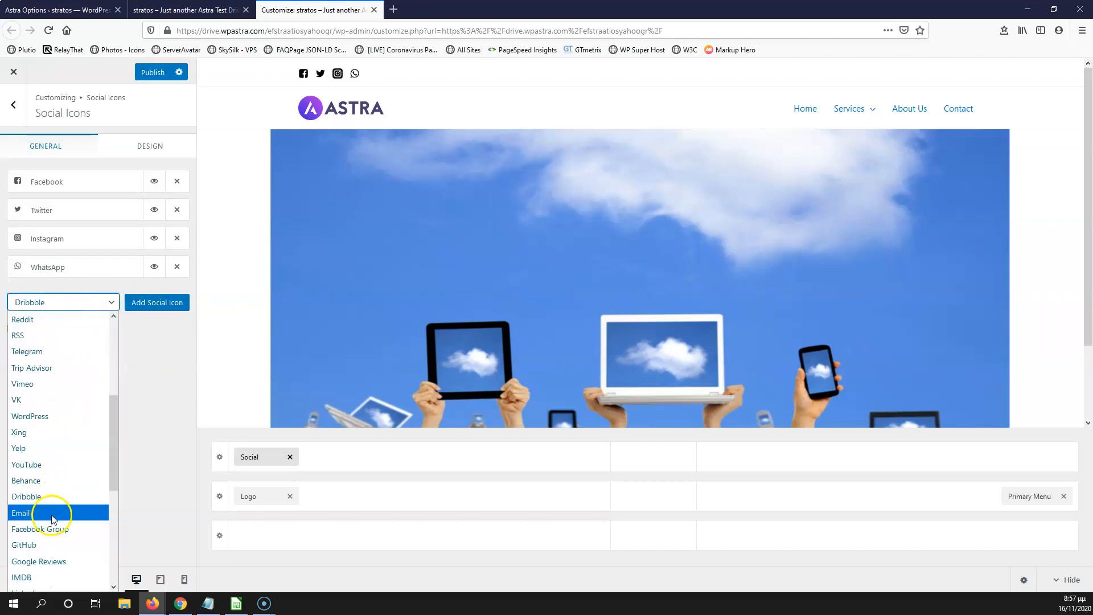
scroll(66, 487, "down", 5)
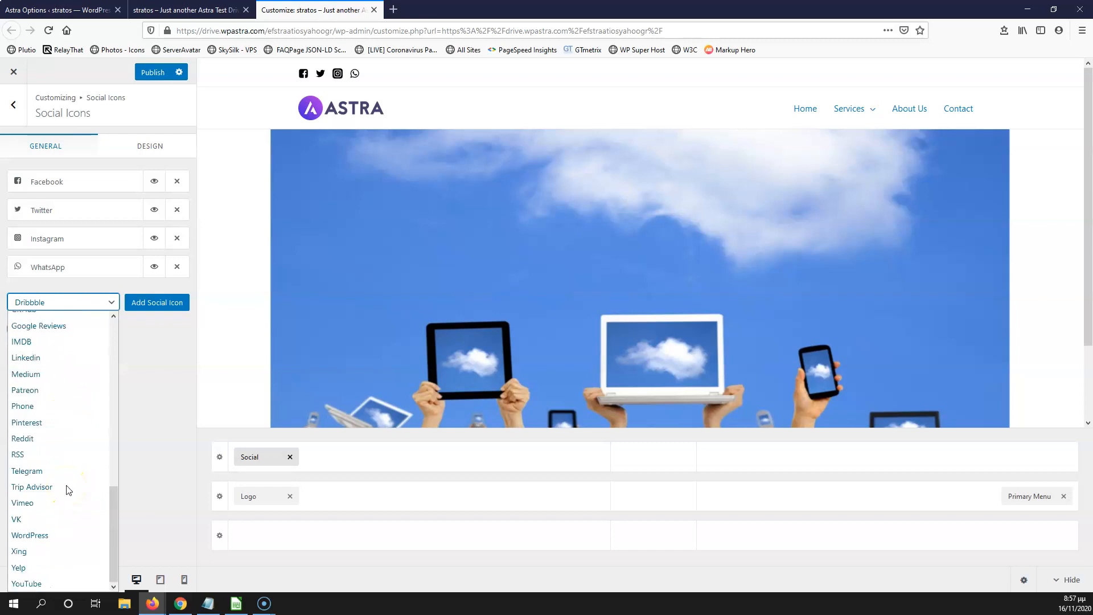
left_click(34, 406)
left_click(167, 304)
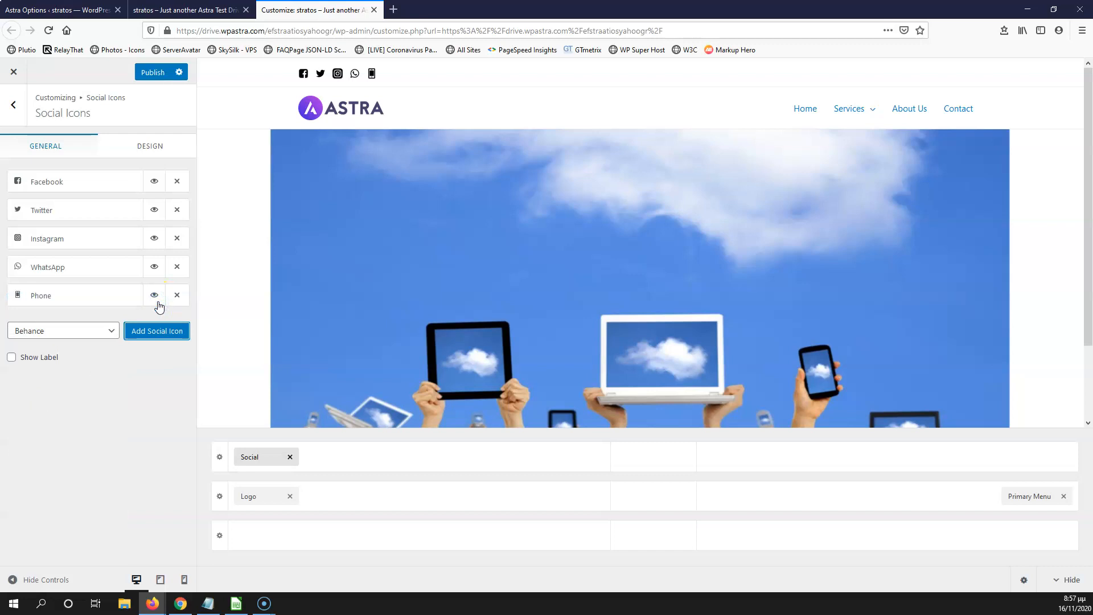
Step: Choose Email from the list of available social networks as the next icon for the Social element
left_click(60, 336)
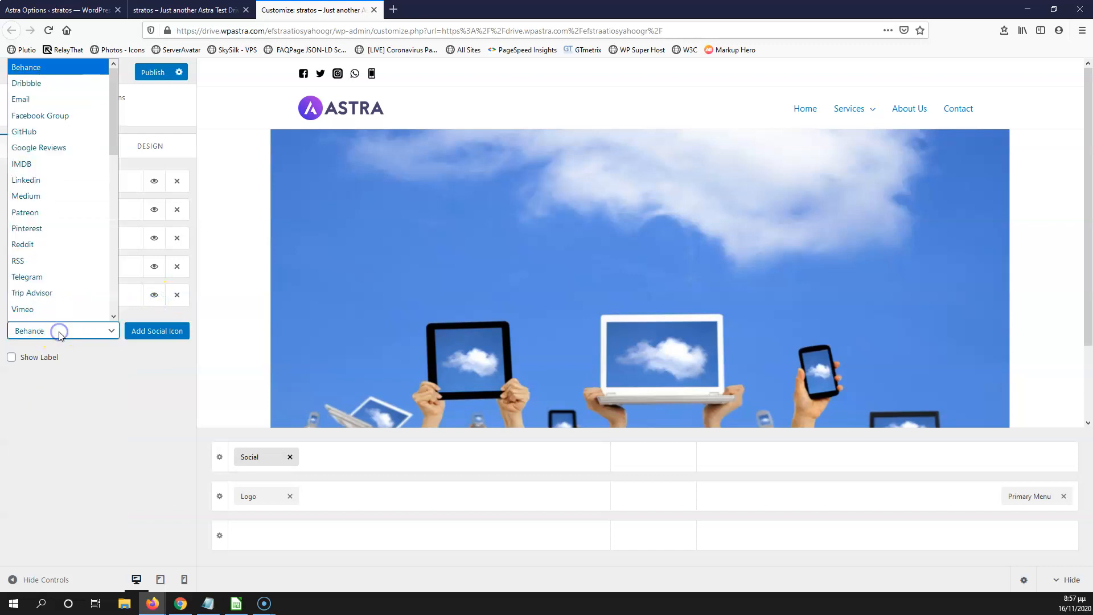
scroll(87, 212, "down", 3)
scroll(88, 214, "down", 1)
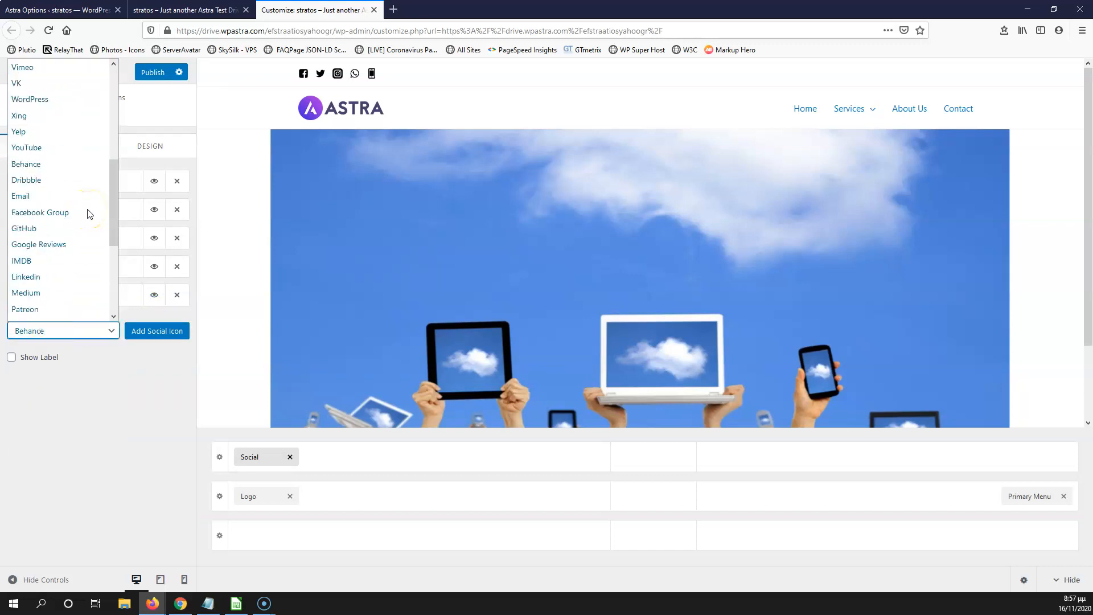
left_click_drag(111, 215, 115, 247)
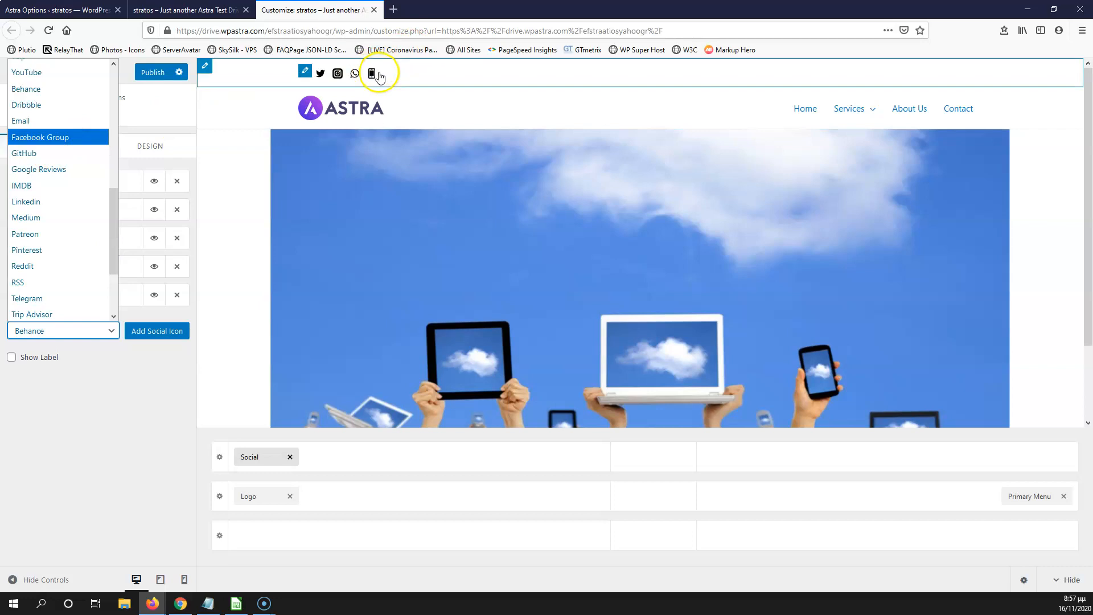
left_click_drag(114, 263, 115, 302)
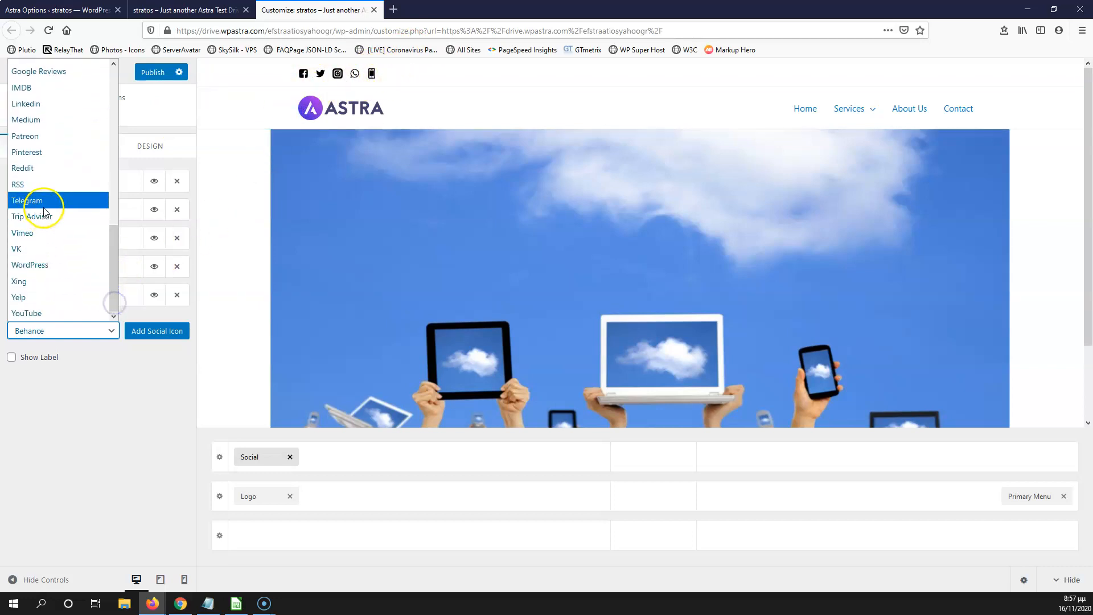
scroll(46, 211, "up", 5)
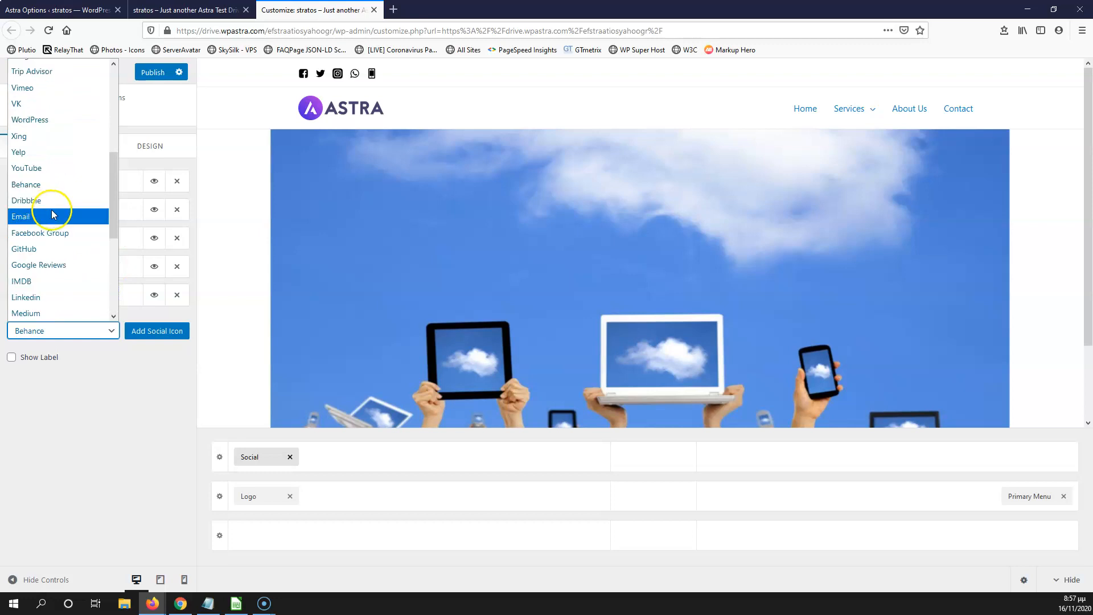
left_click(51, 223)
left_click(157, 337)
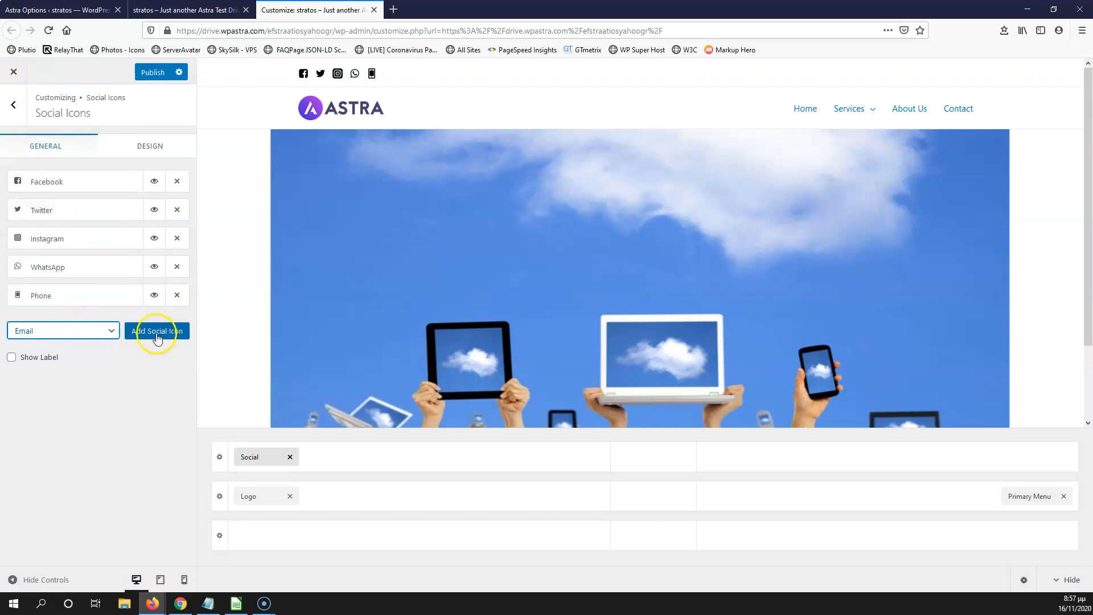
Step: Style the social icons with icon size 19, icon spacing 23 and the Official color type
left_click(142, 149)
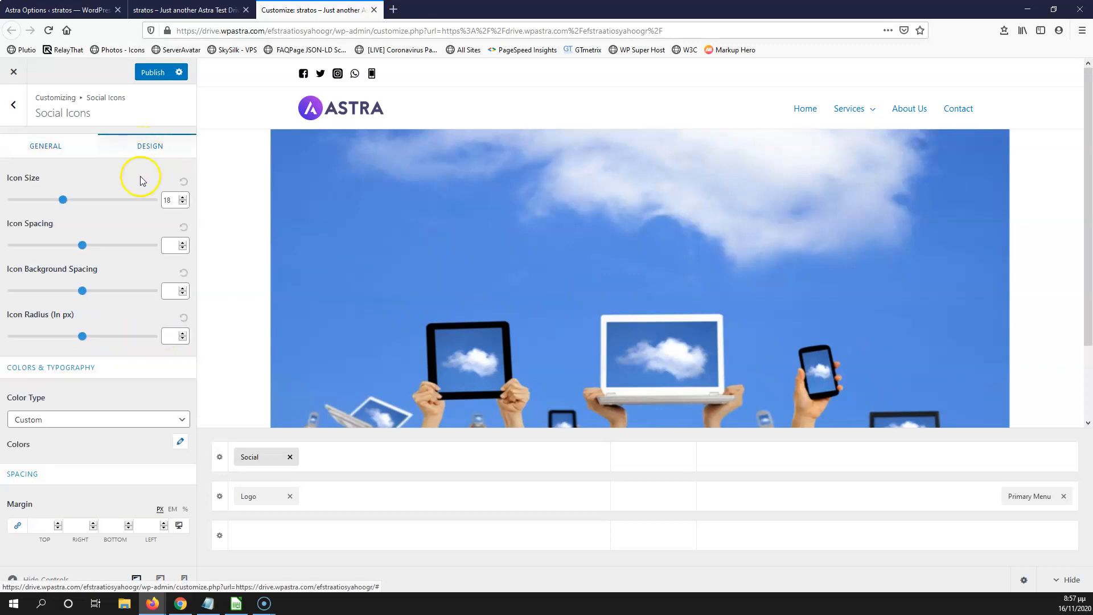
mouse_move(63, 199)
left_mouse_down()
mouse_move(75, 200)
mouse_move(65, 200)
left_mouse_up()
mouse_move(82, 244)
left_mouse_down()
mouse_move(100, 245)
mouse_move(78, 245)
left_mouse_up()
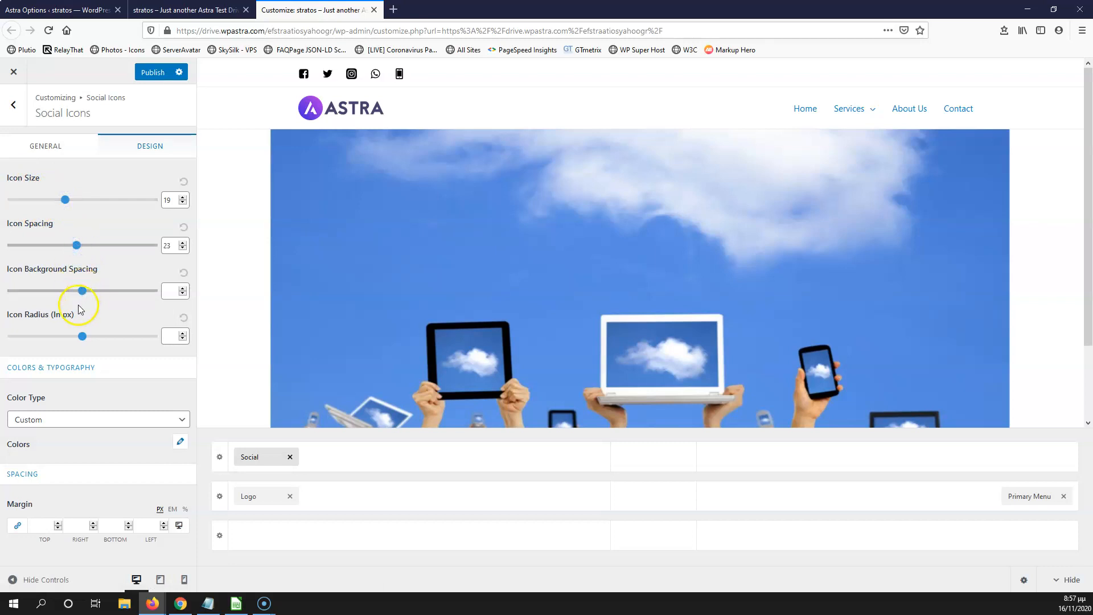
left_click(52, 420)
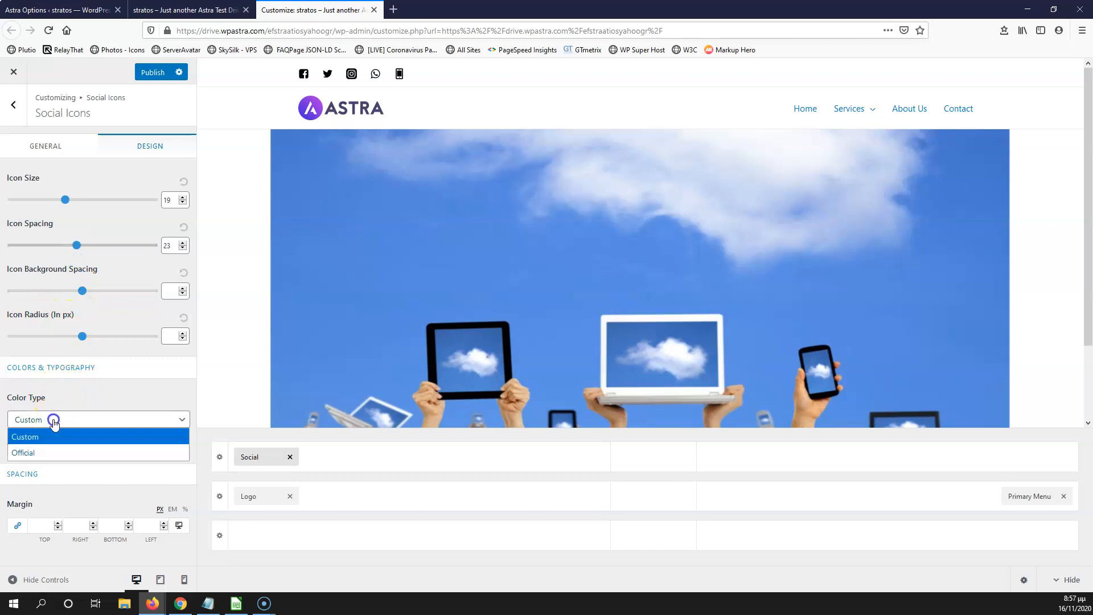
left_click(44, 458)
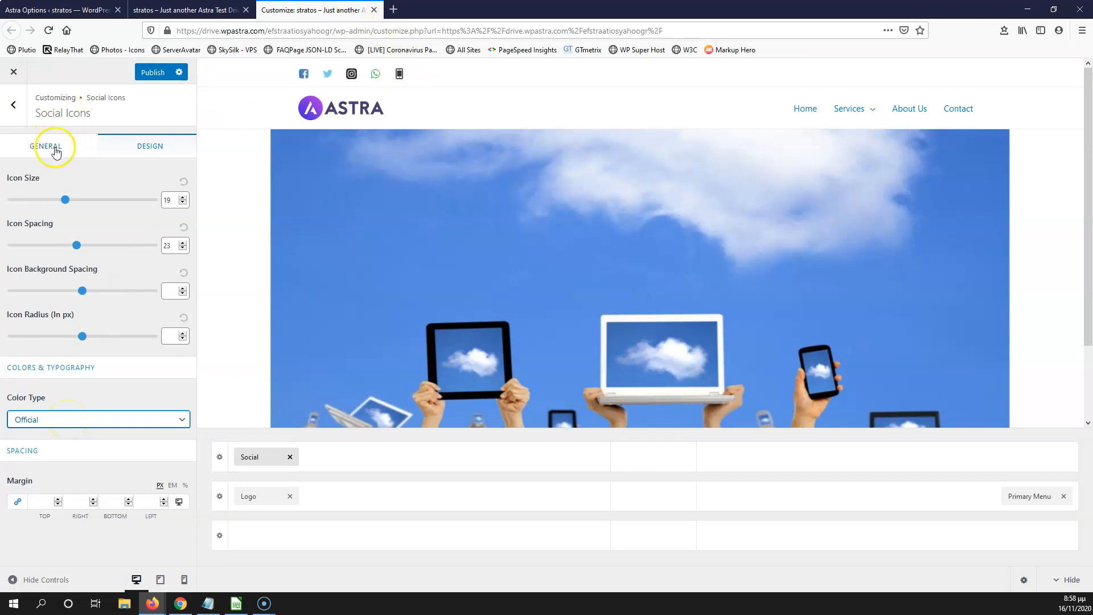
Step: Reopen the header's Social element and add the Email icon to its list
left_click(9, 112)
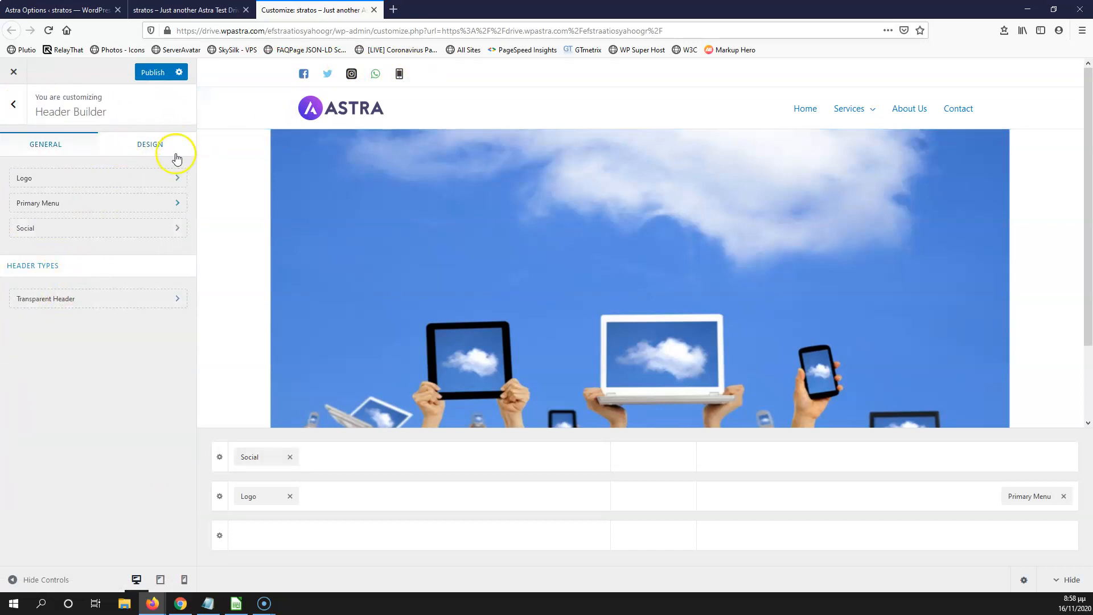
left_click(258, 456)
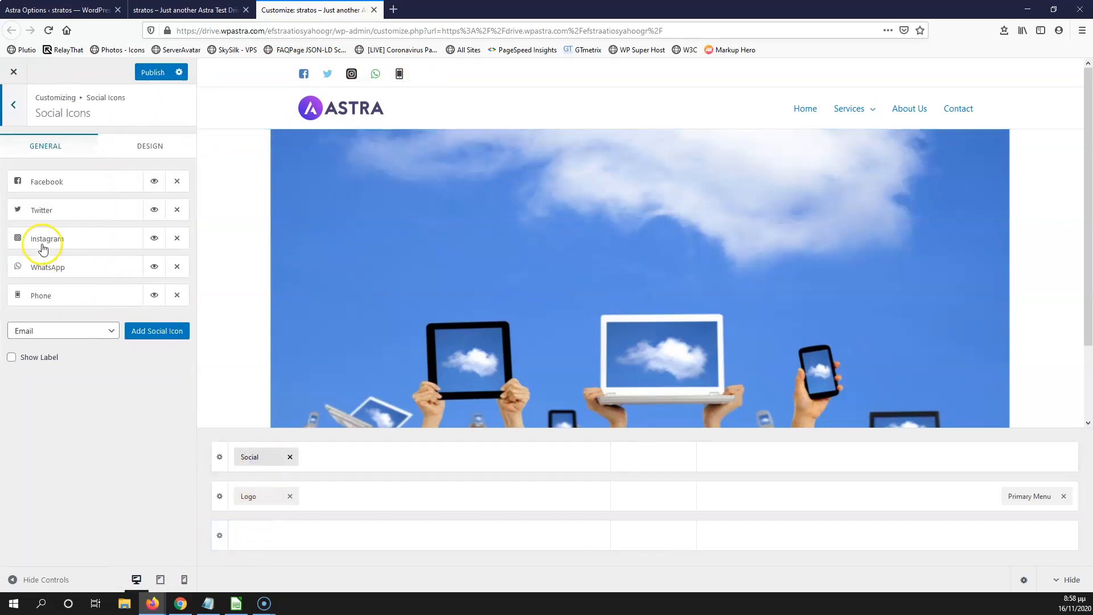
left_click(153, 331)
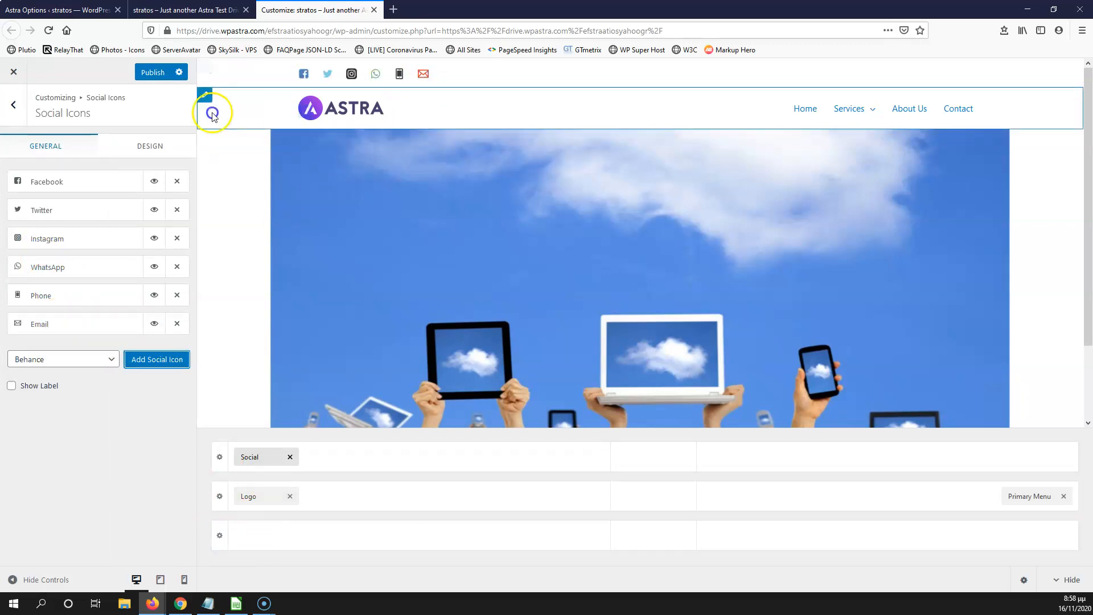
Step: Switch the social icons' color type to Custom and set their normal icon color to yellow #eeee22
left_click(152, 152)
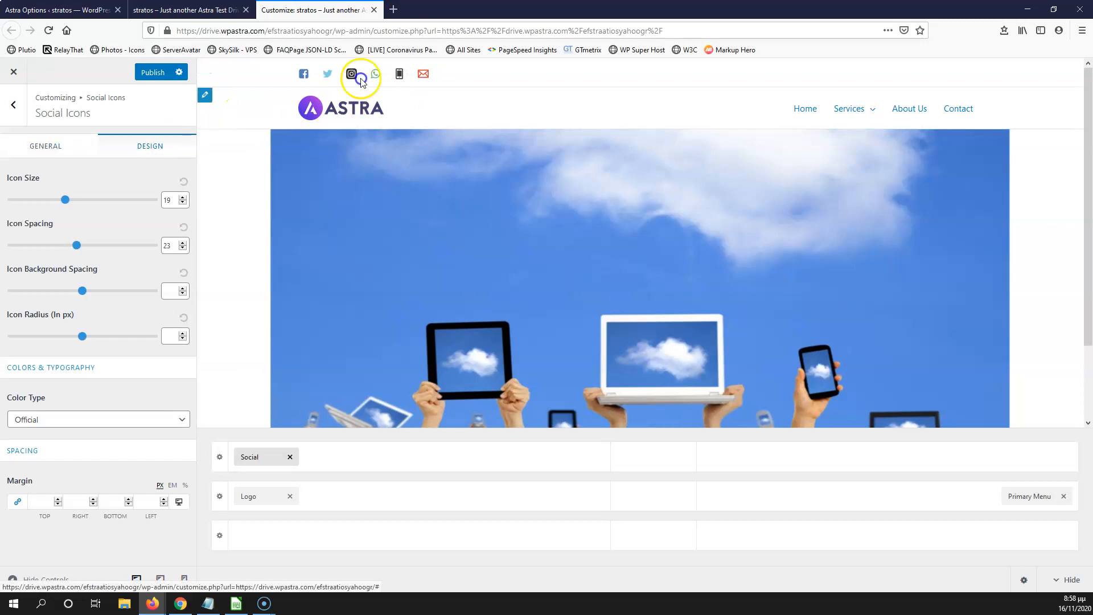
left_click(92, 332)
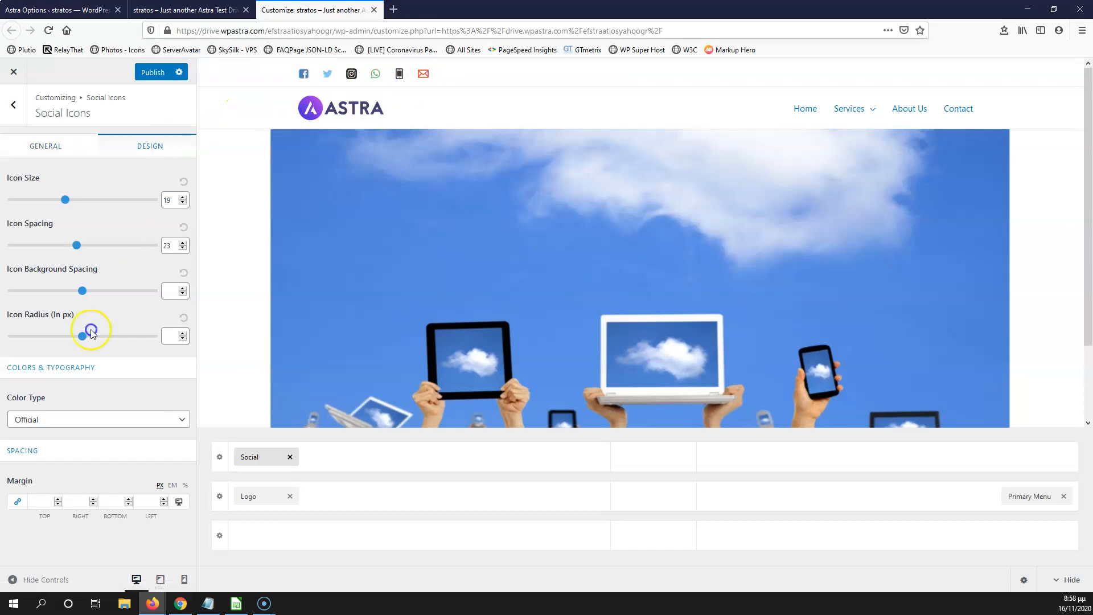
left_click(63, 420)
left_click(53, 440)
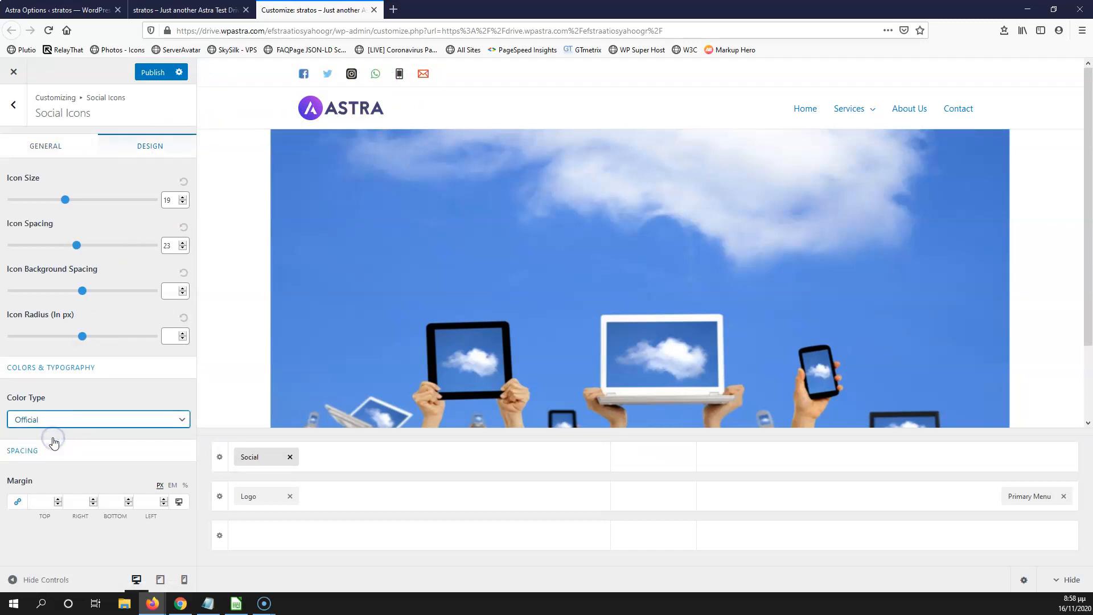
left_click(182, 443)
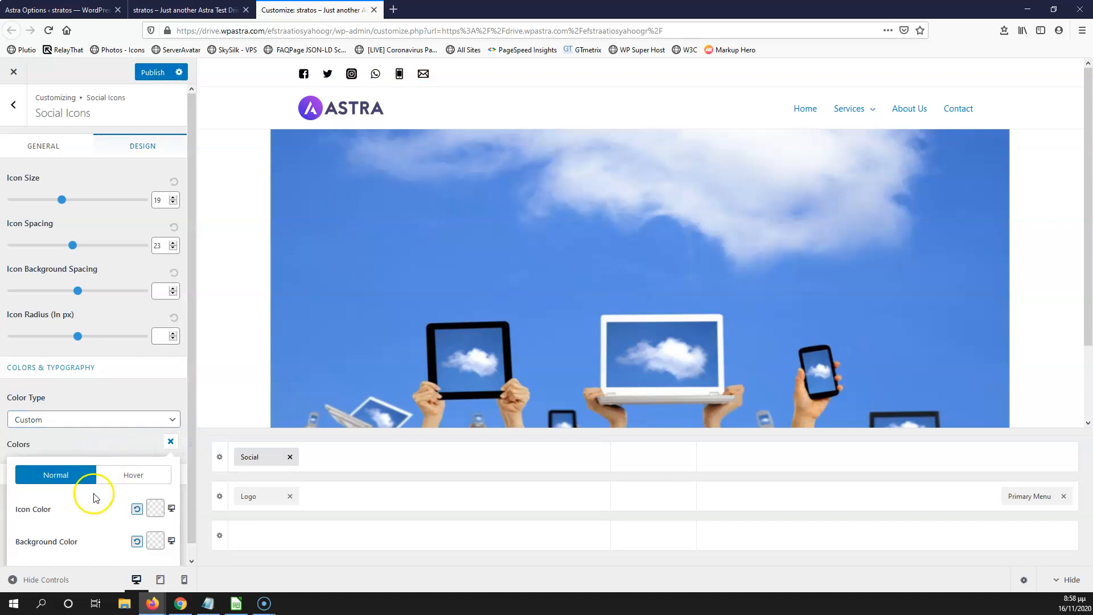
left_click(155, 497)
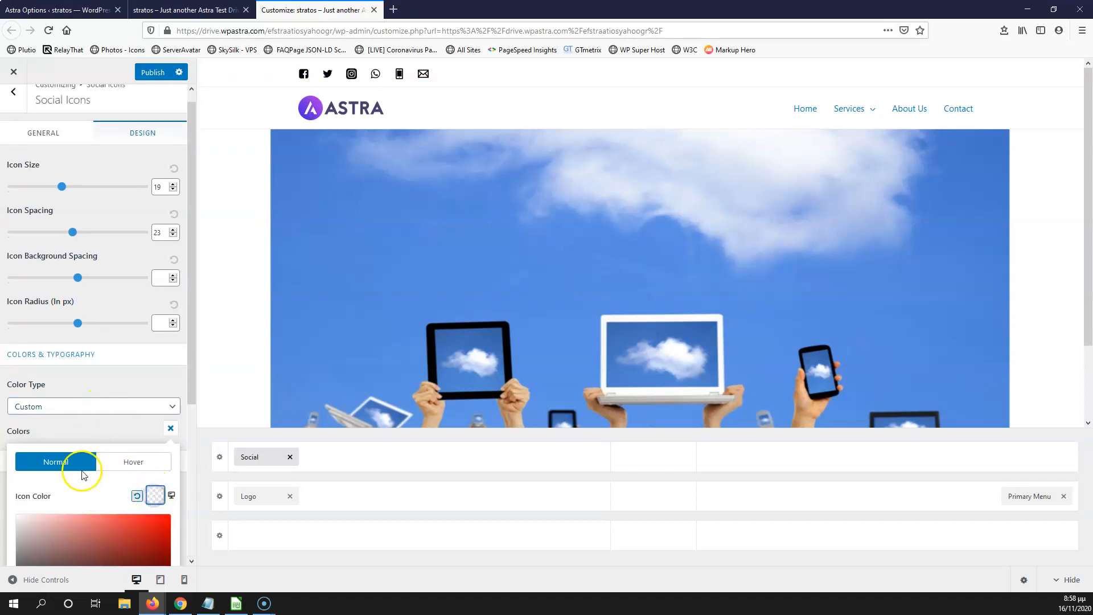
scroll(80, 471, "down", 4)
left_click(99, 464)
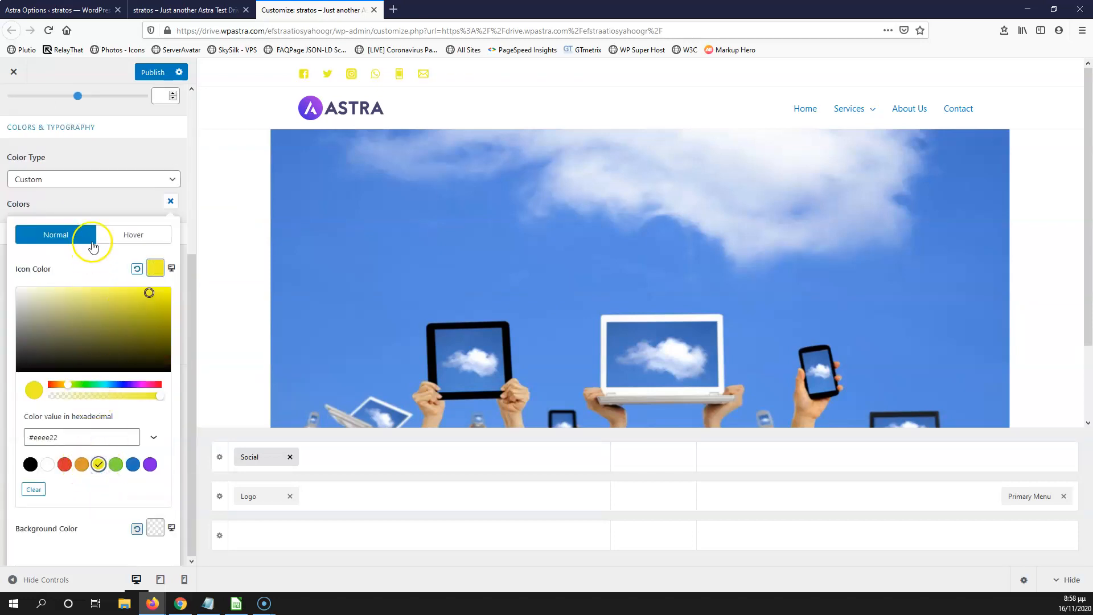
left_click(101, 205)
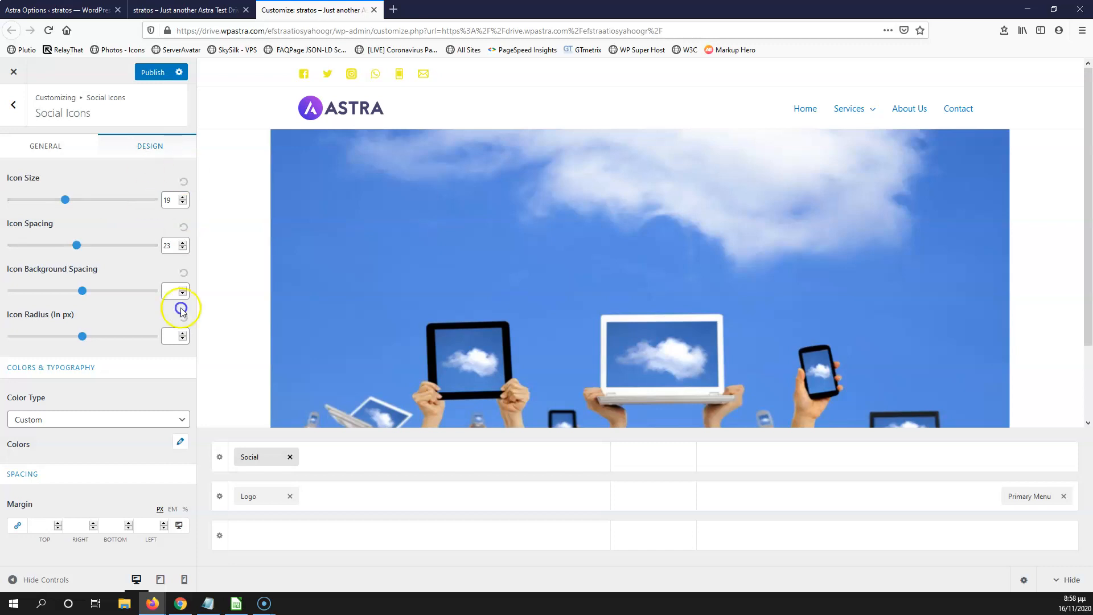
Step: Change the social icons' normal icon color to black and close the color settings
left_click(141, 424)
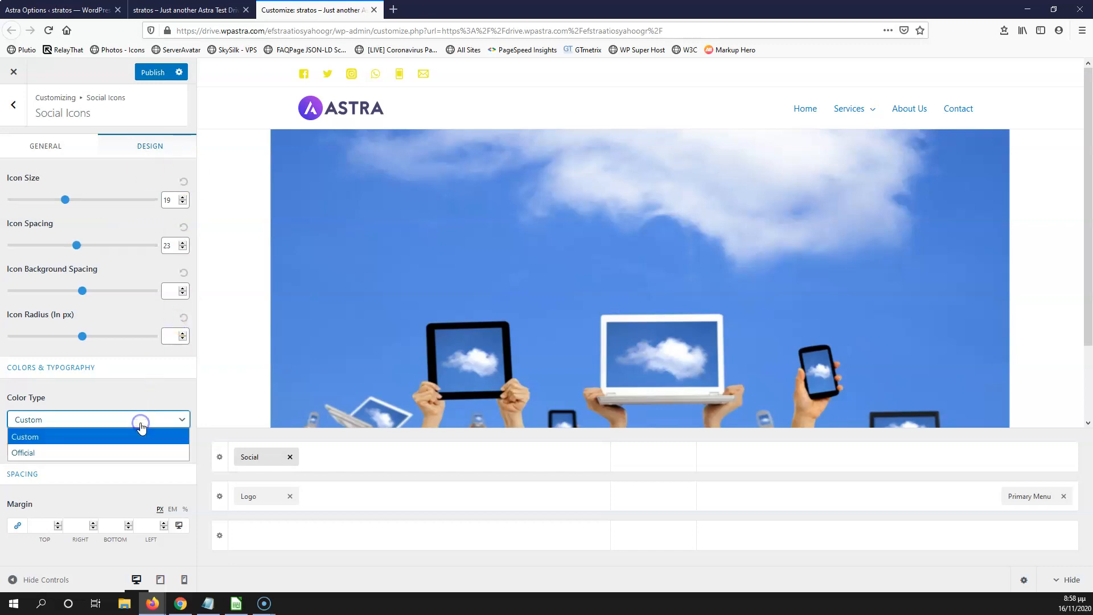
left_click(135, 402)
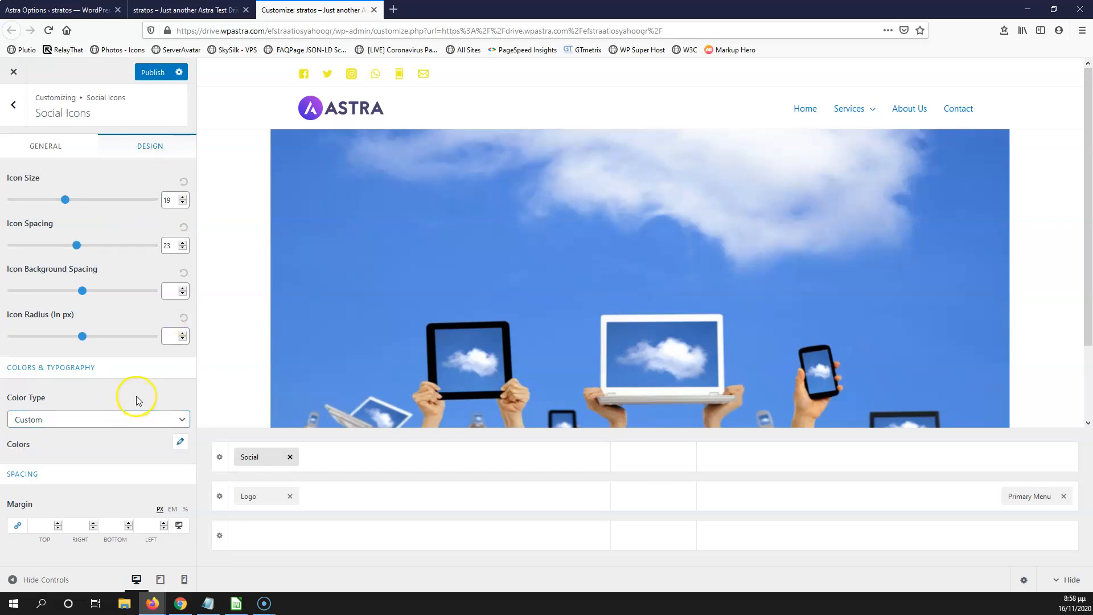
left_click(182, 446)
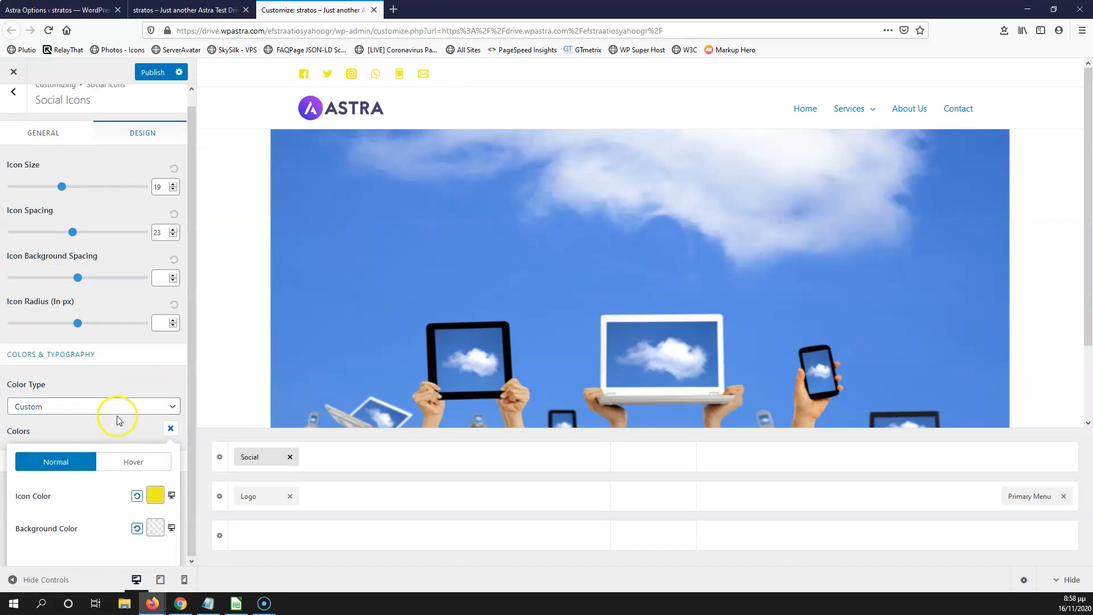
left_click(155, 495)
scroll(127, 447, "down", 4)
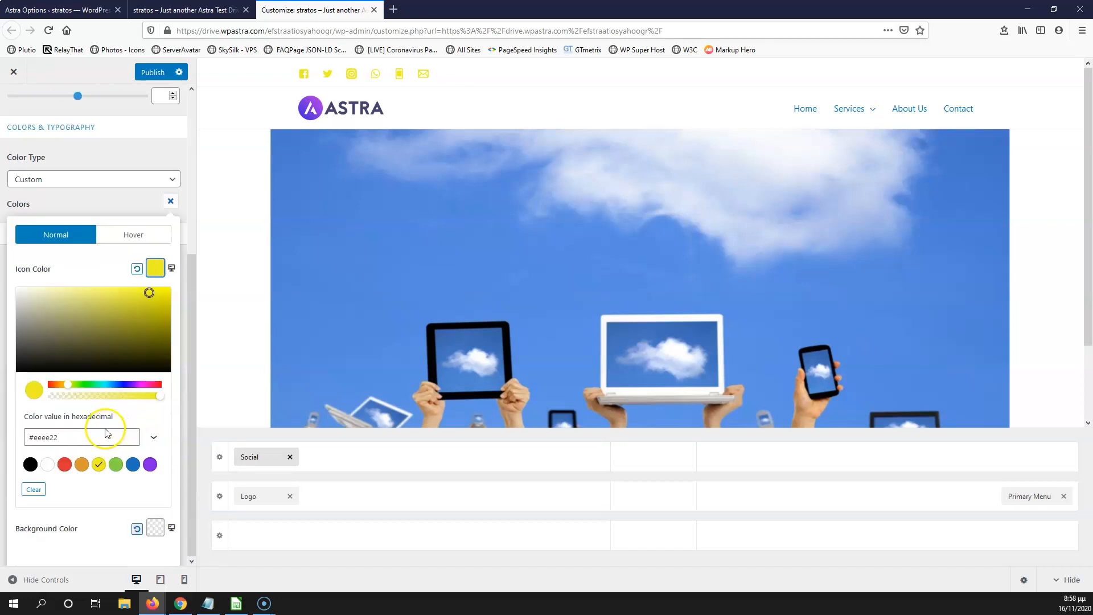
left_click_drag(56, 336, 7, 385)
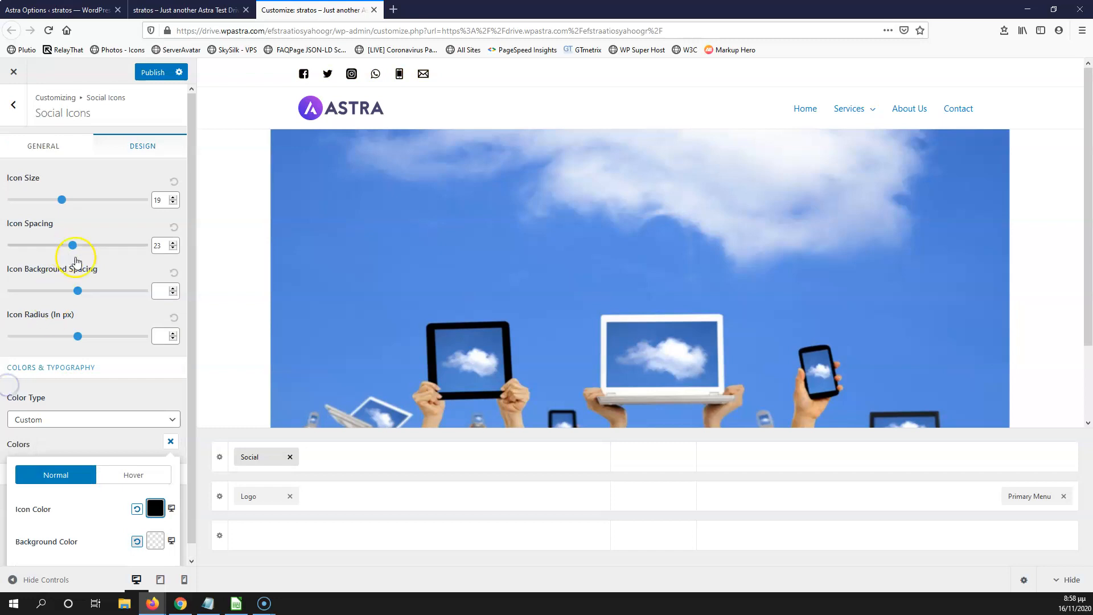
left_click(111, 393)
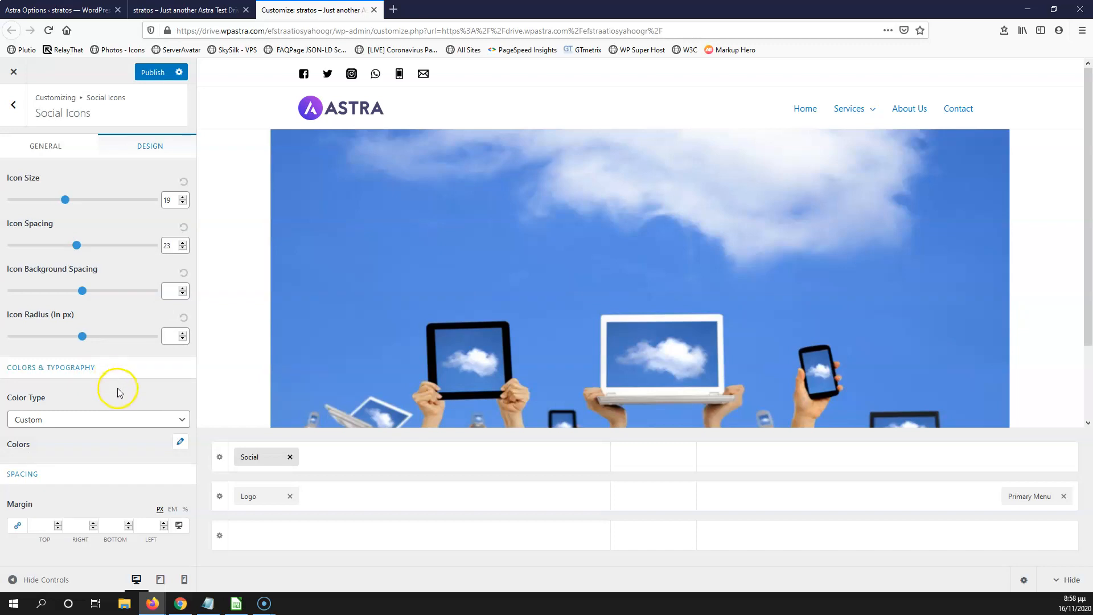
left_click(21, 590)
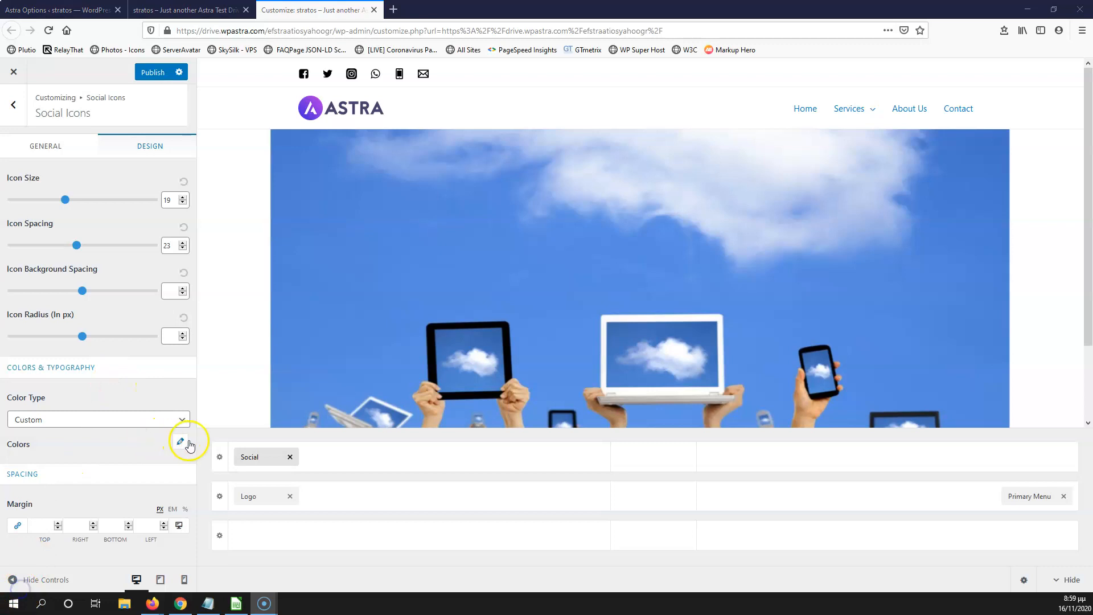
Step: Check the menu locations from the Primary Menu settings, keep Main assigned to Primary Menu, and return to the Header Builder
left_click(1027, 499)
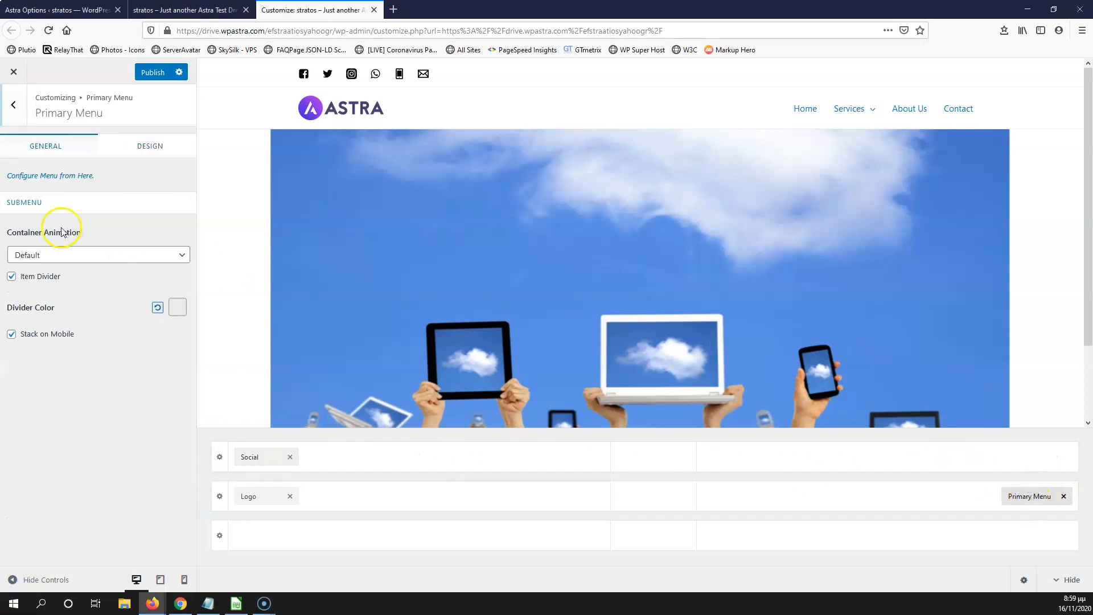
left_click(70, 179)
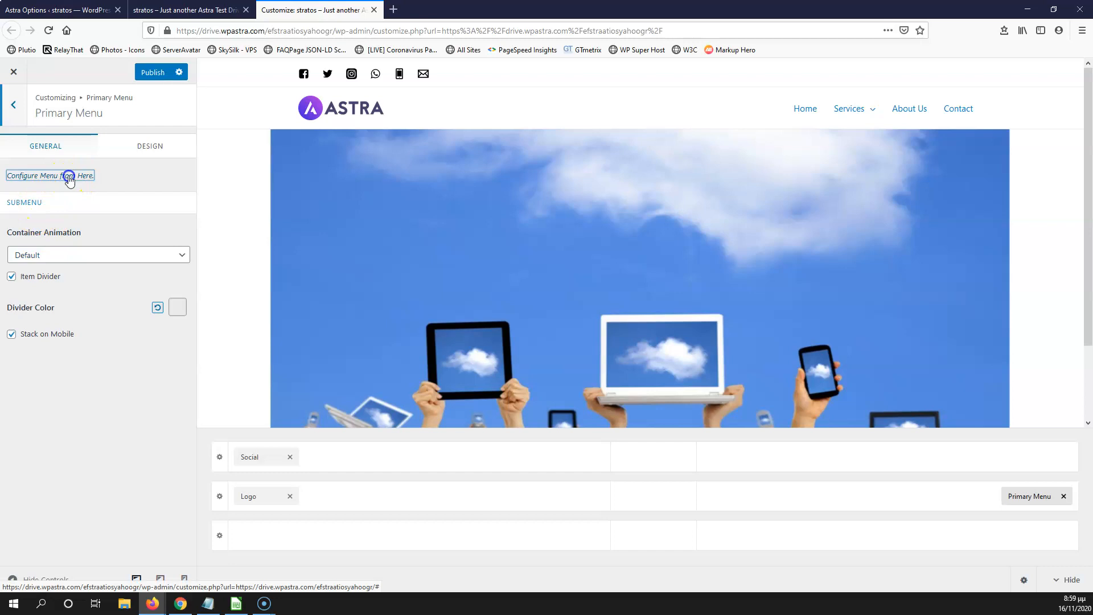
left_click(53, 262)
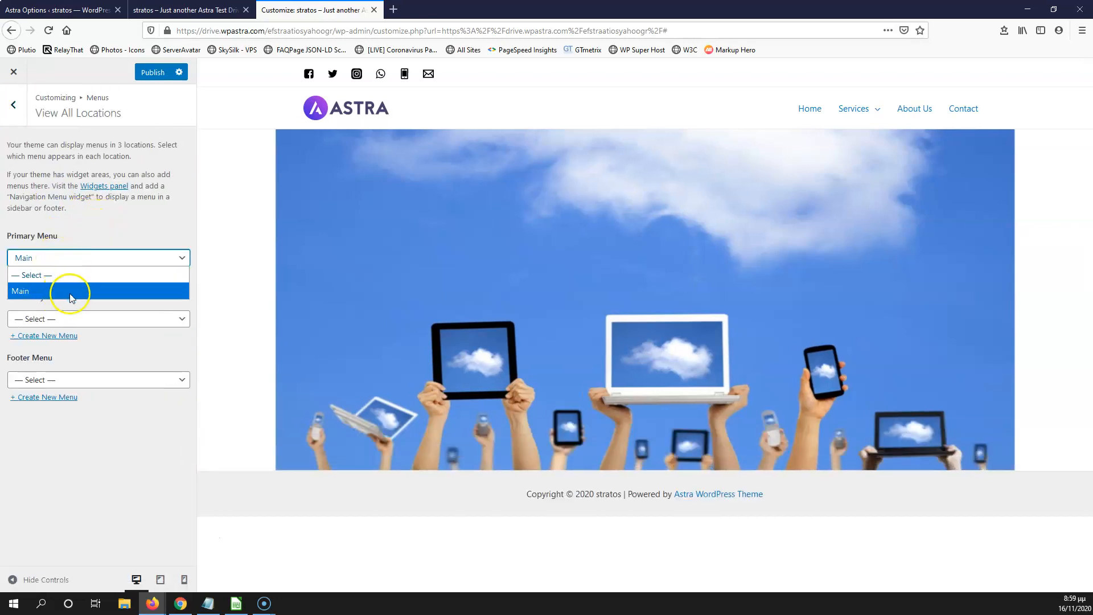
left_click(60, 290)
left_click(18, 114)
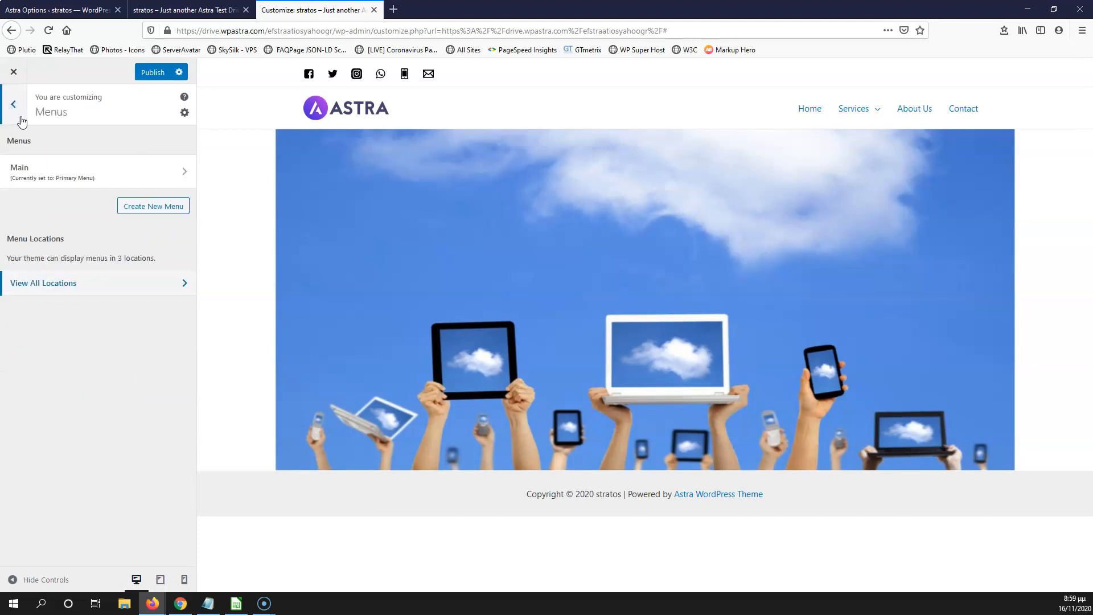
left_click(19, 114)
left_click(41, 222)
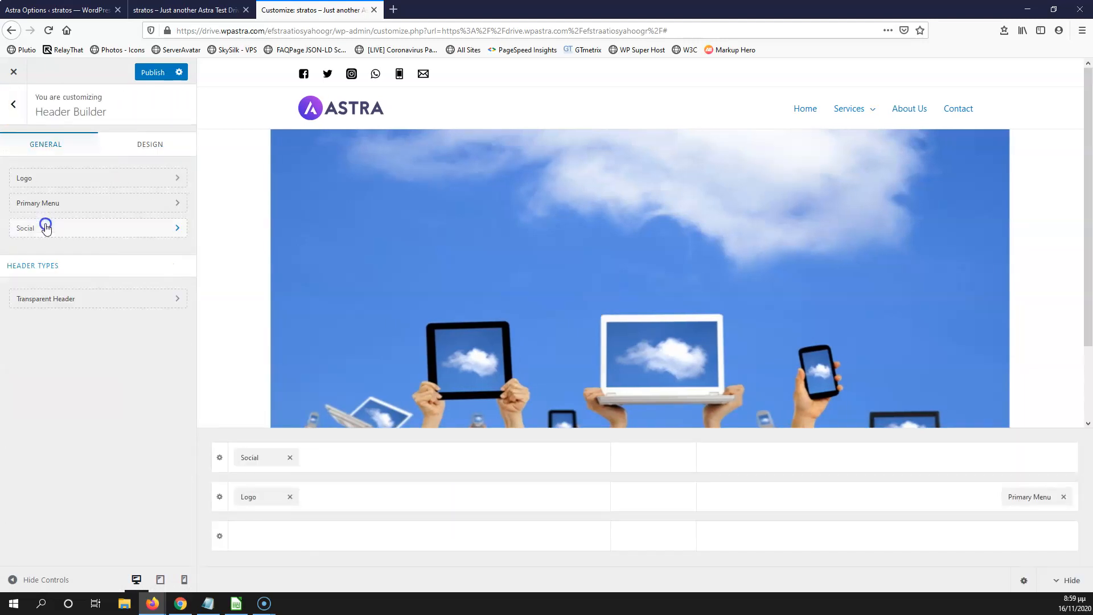
Step: Set the Primary Menu's submenu container animation to Slide Down and preview it on the Services item
left_click(1025, 497)
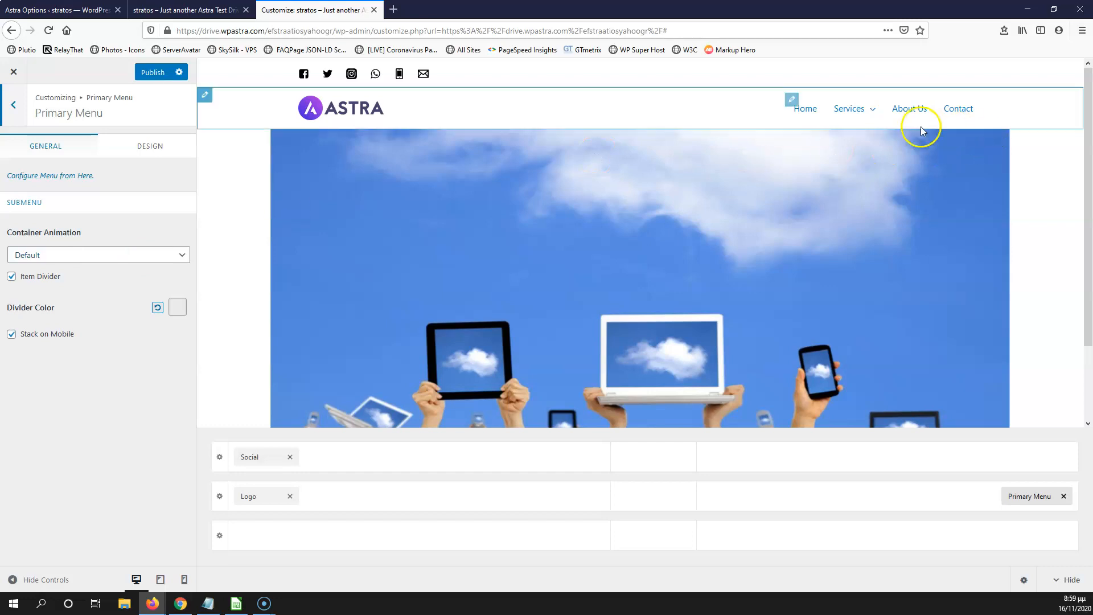
left_click(49, 254)
left_click(38, 287)
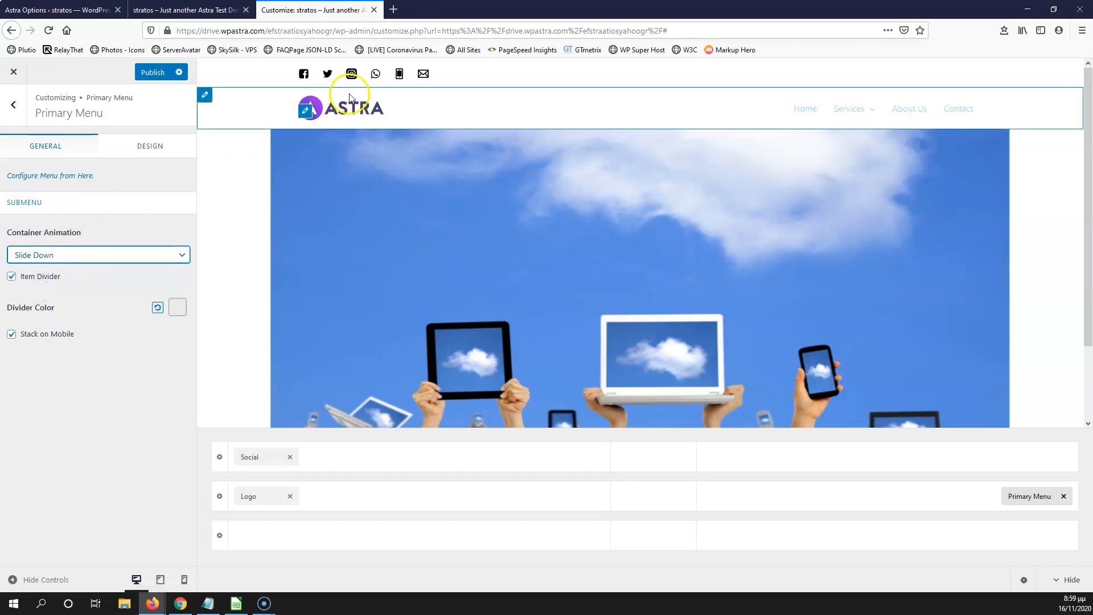
mouse_move(858, 107)
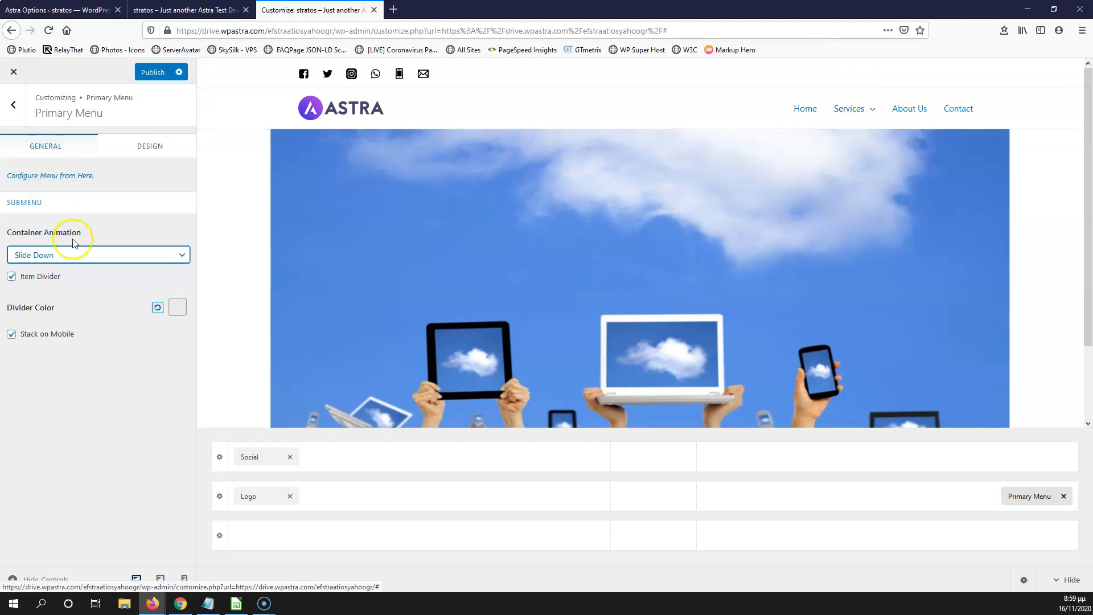
Step: Try the Slide Up and Fade container animations for the Primary Menu's submenu, previewing them on the Services item
left_click(74, 254)
left_click(35, 301)
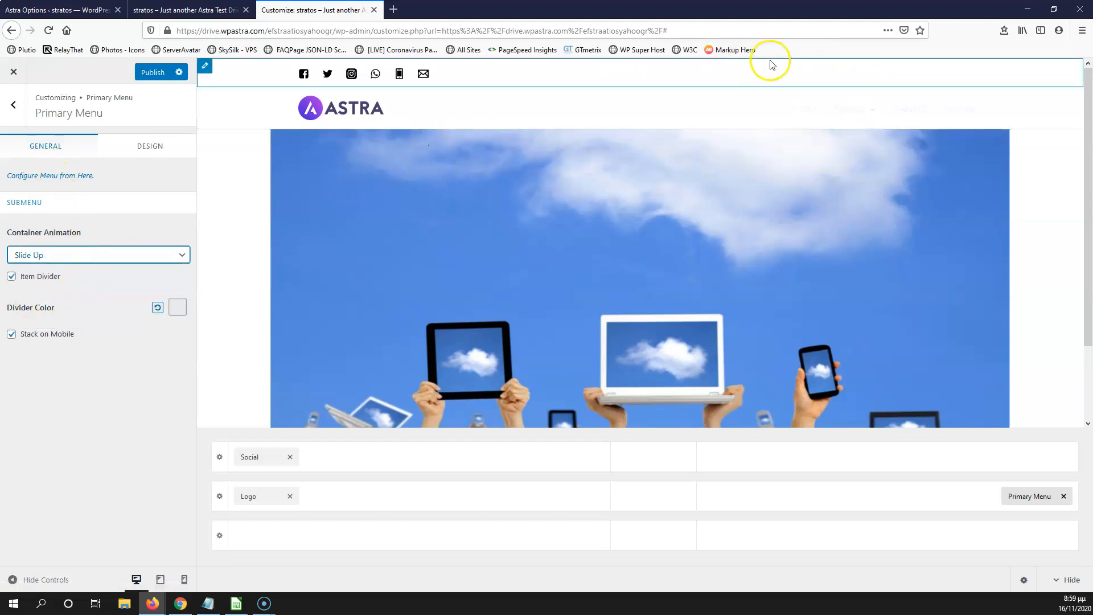
mouse_move(849, 110)
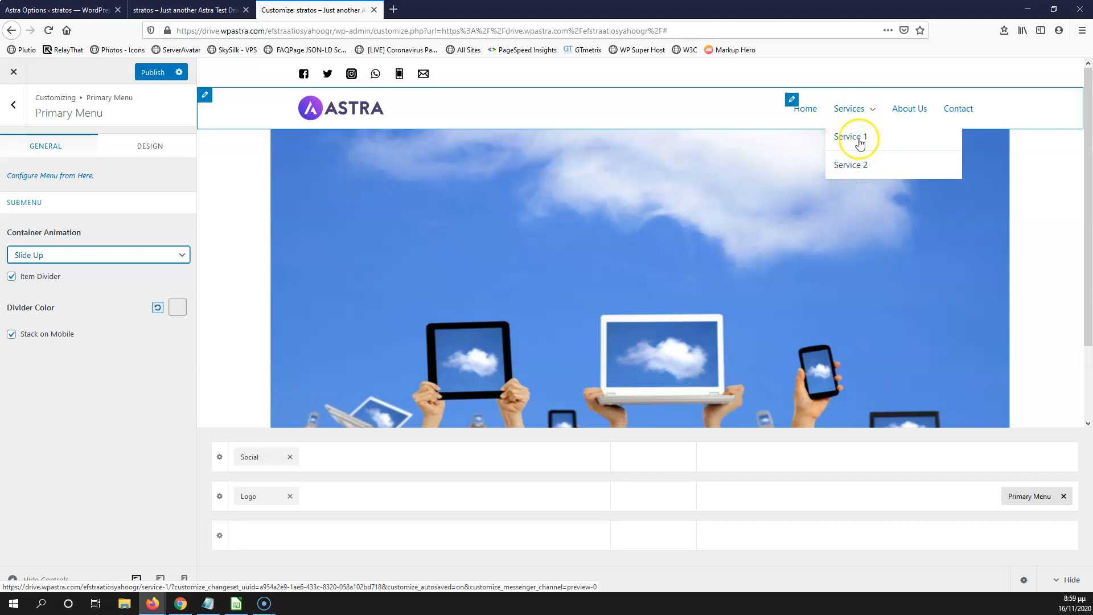
left_click(75, 261)
left_click(40, 321)
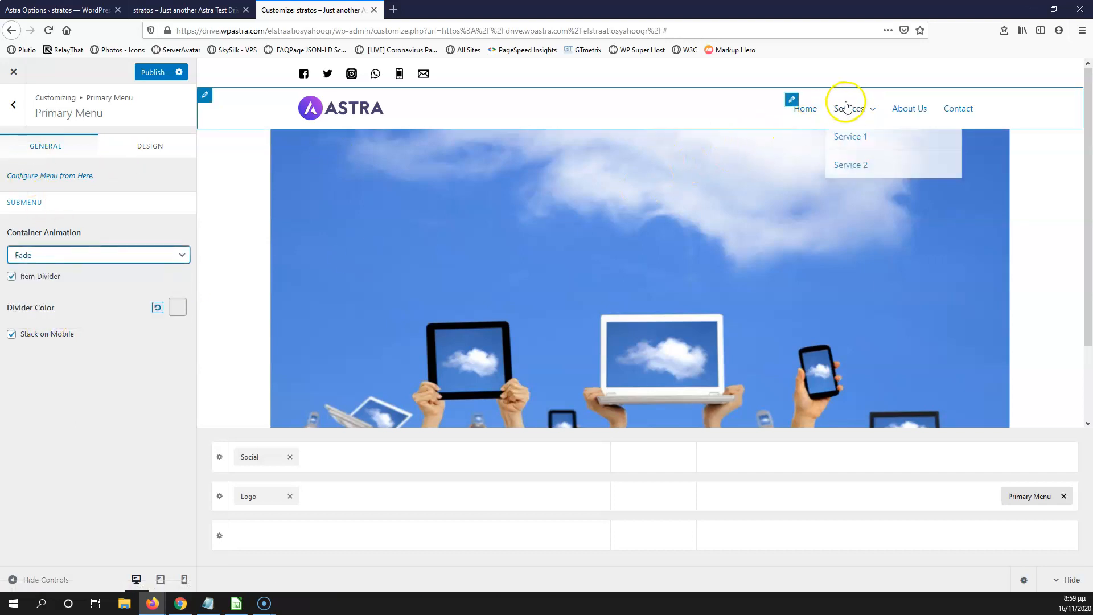
Step: Set the Primary Menu's submenu container animation to Default and preview it on the Services item
left_click(46, 264)
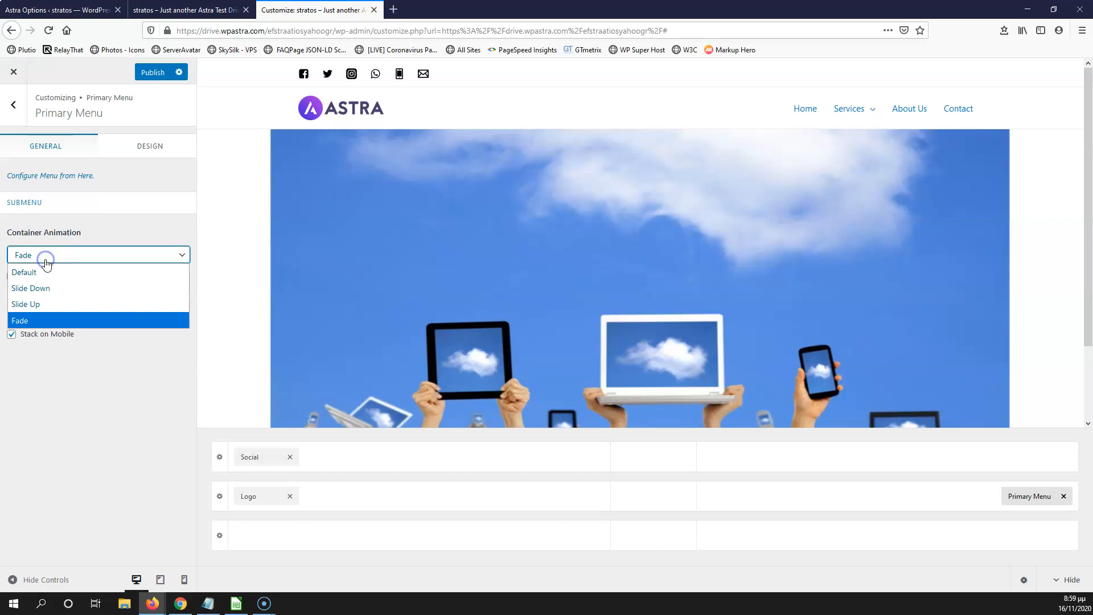
left_click(45, 275)
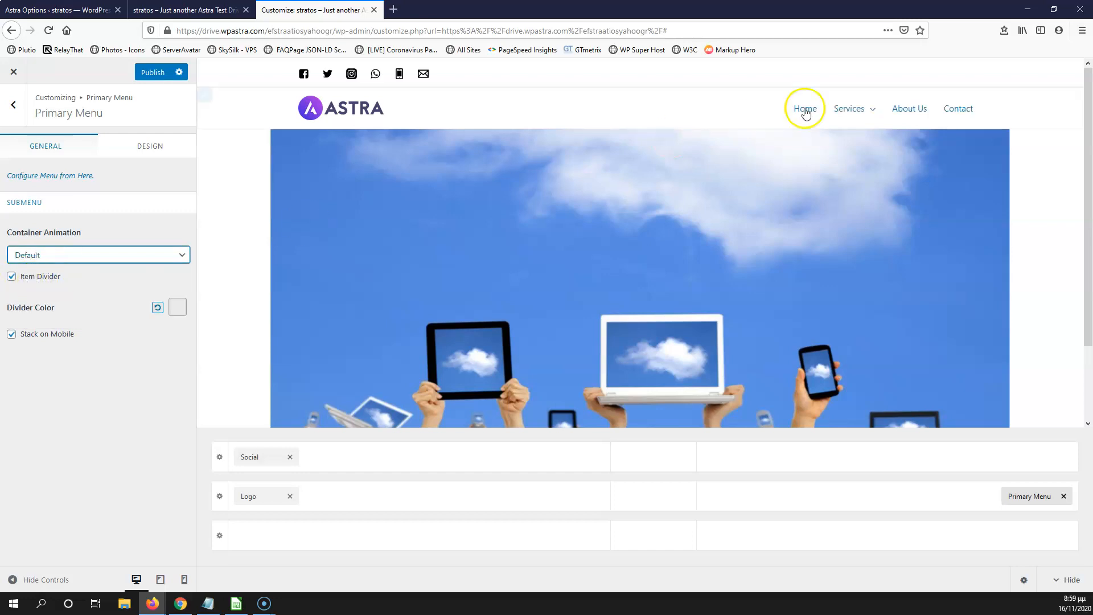
mouse_move(857, 109)
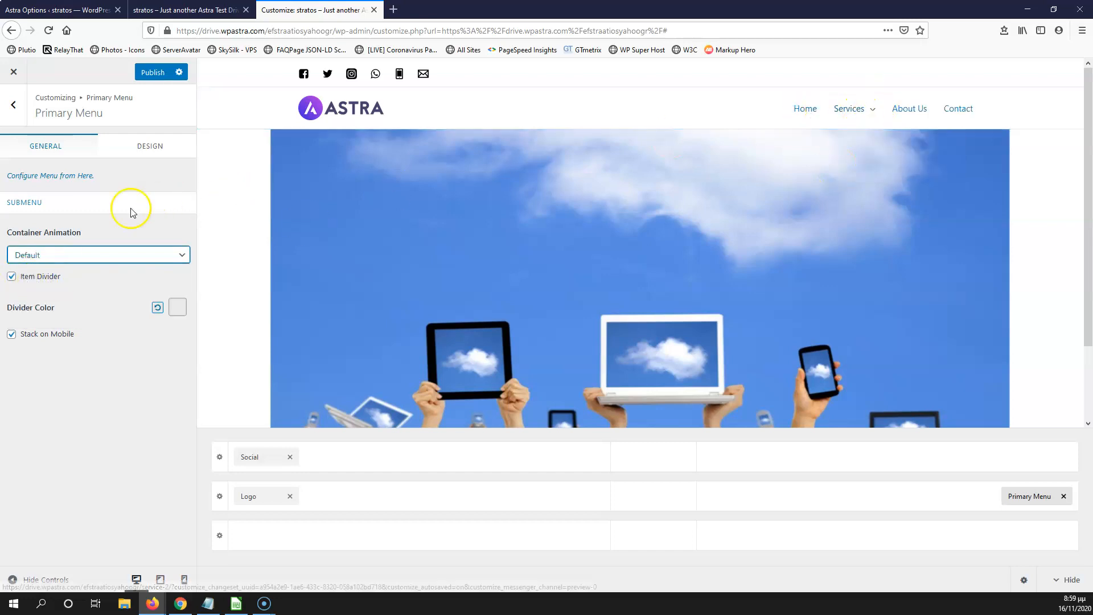
Step: Turn off the submenu's item divider, check the Services submenu in the preview, and turn the divider back on
left_click(11, 278)
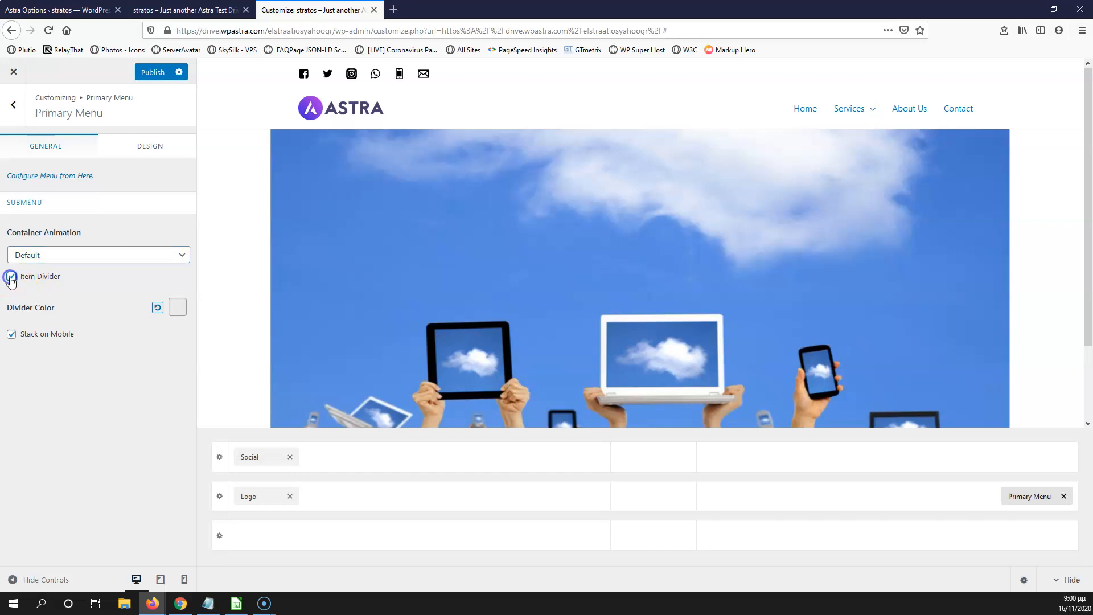
left_click(11, 278)
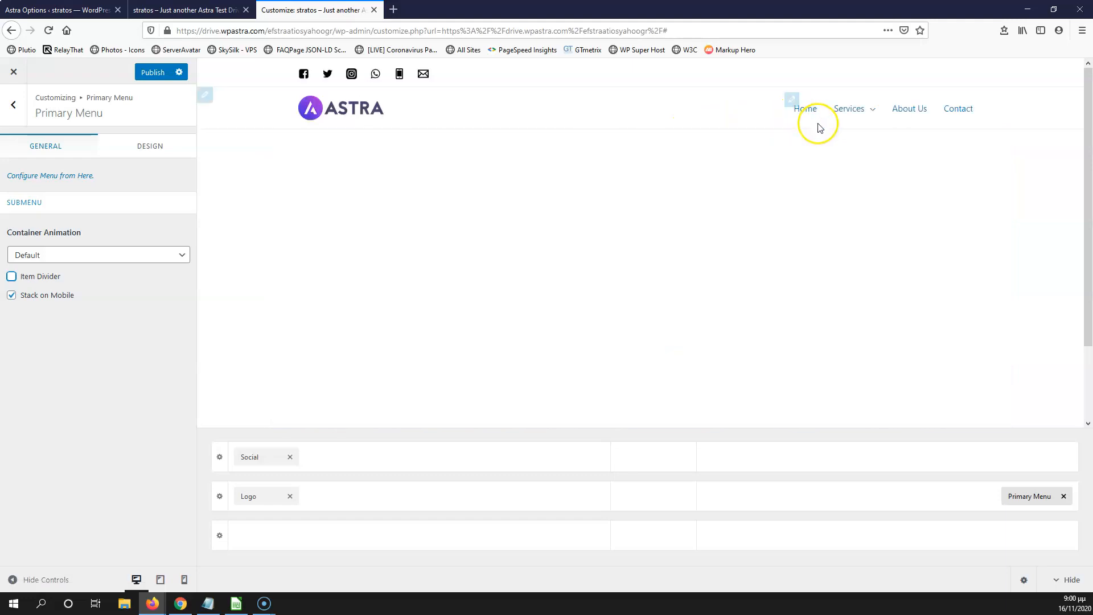
mouse_move(859, 112)
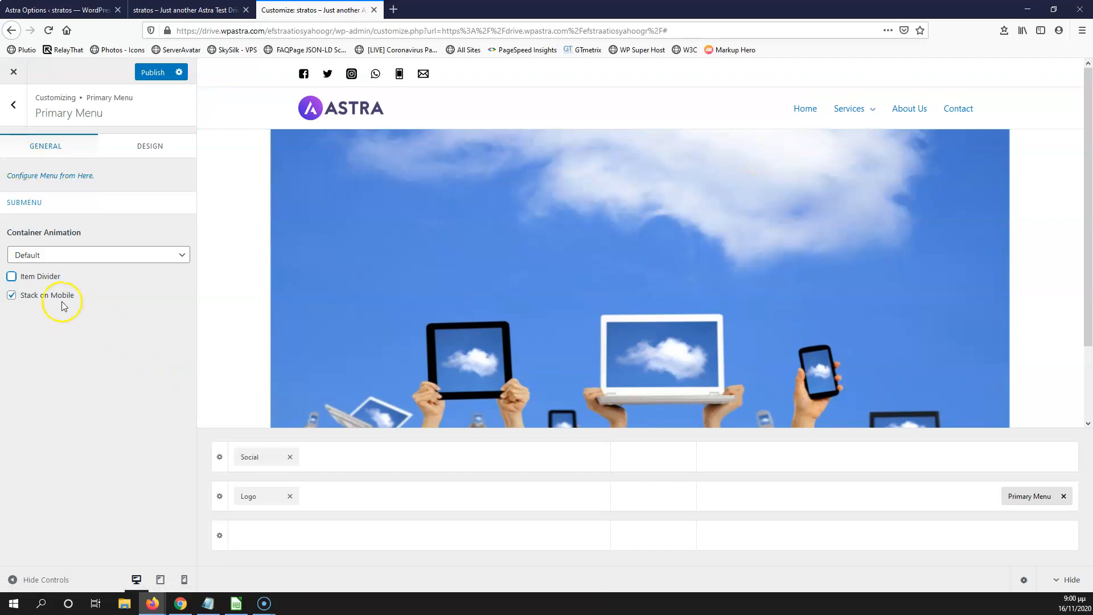
left_click(11, 277)
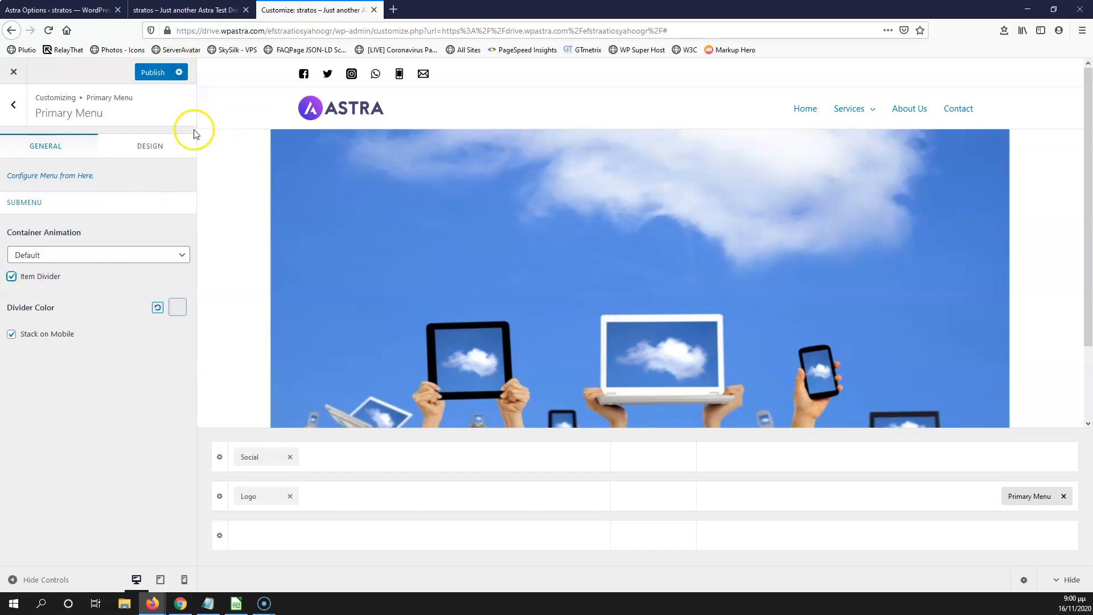
Step: Publish the Primary Menu and social icon changes
left_click(163, 76)
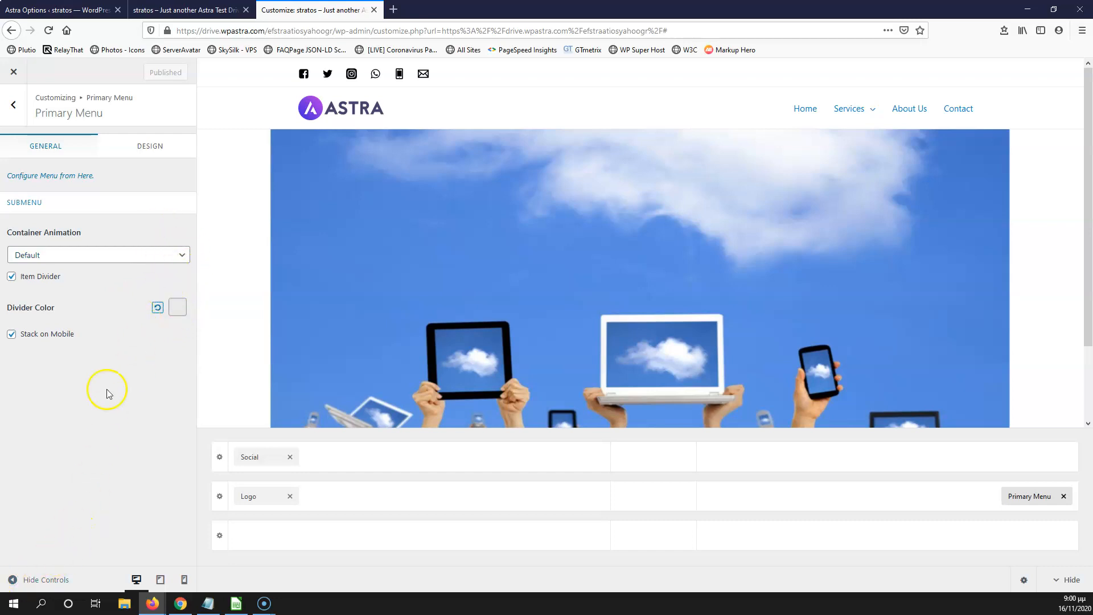
Step: Add a Search element to the last section of the Above Header row and move it after the Primary Menu in the row below
left_click(889, 457)
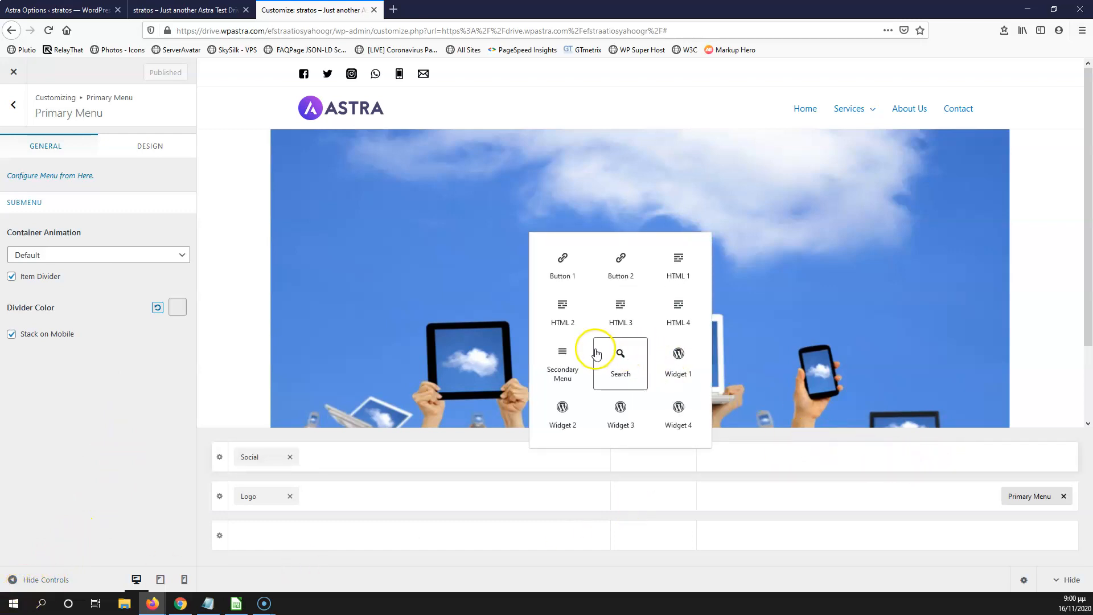
left_click(620, 356)
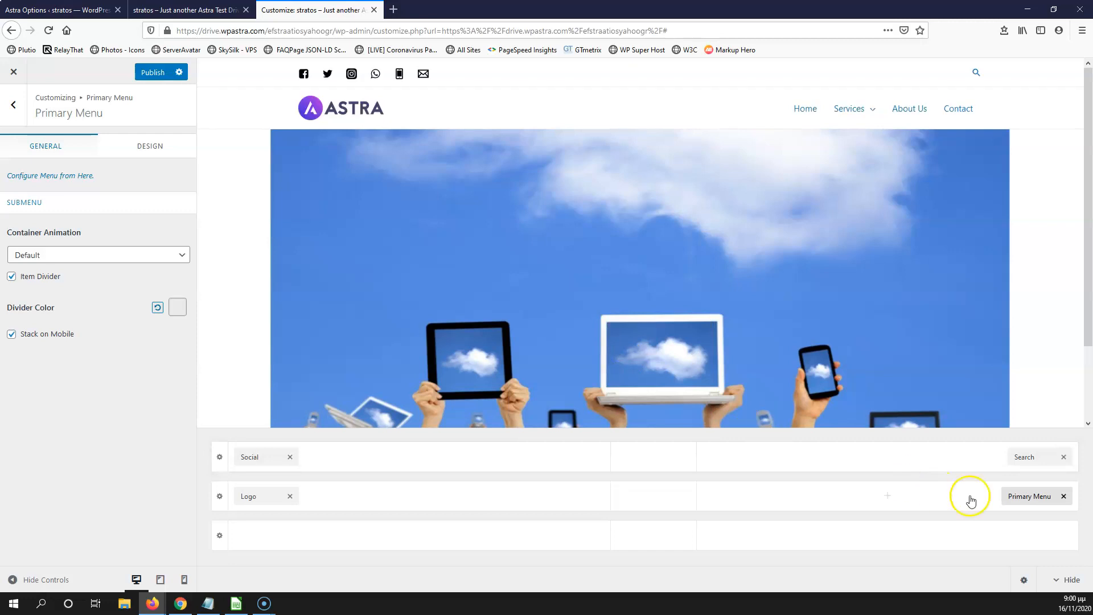
left_click(888, 497)
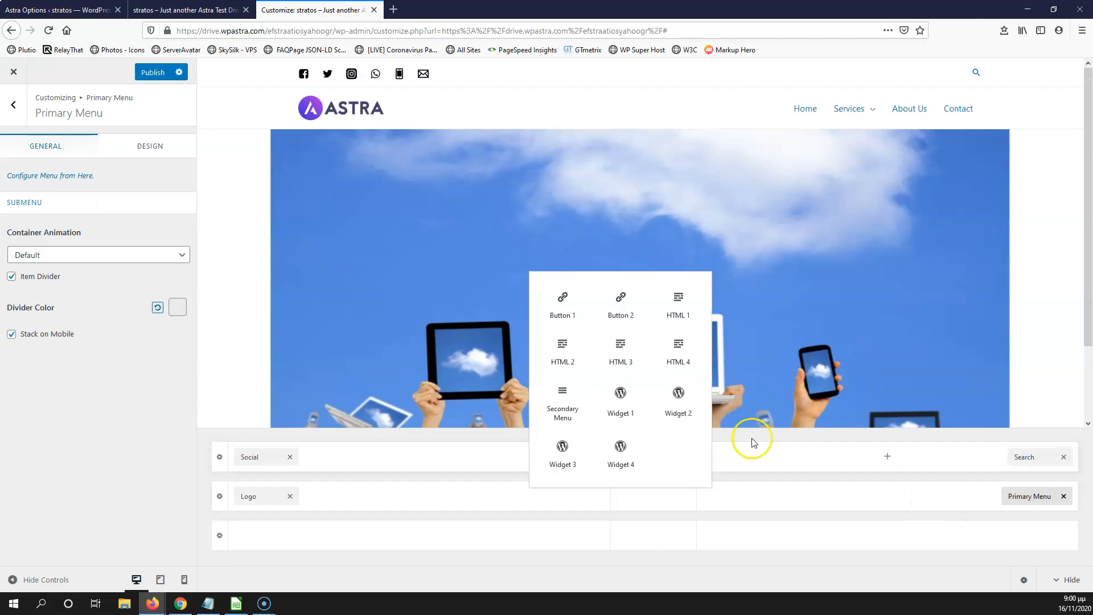
left_click_drag(1052, 459, 1052, 496)
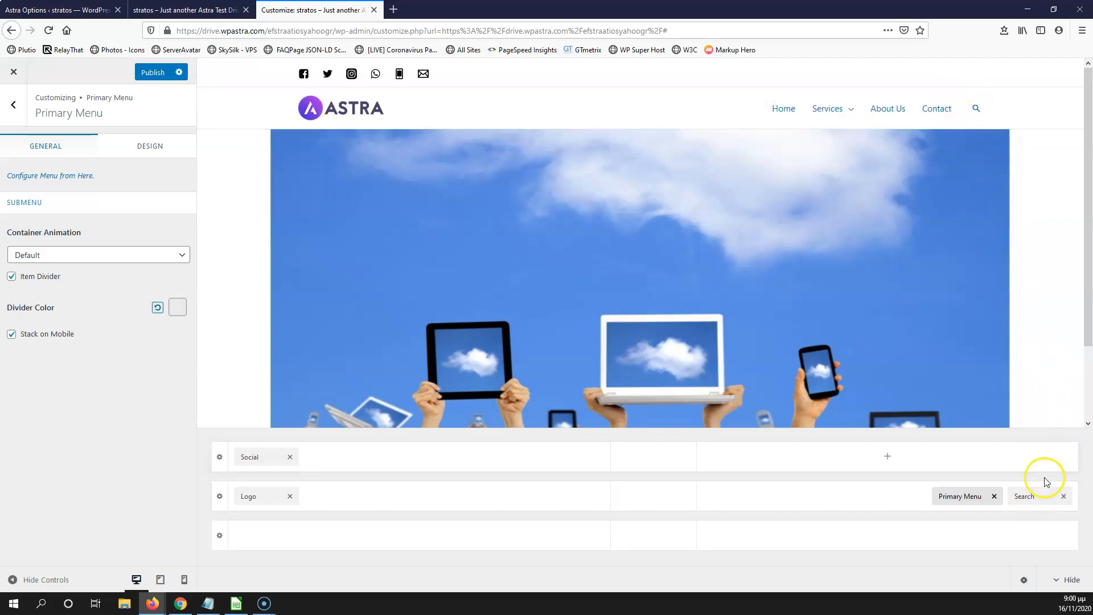
Step: Open the Search element's settings and set its search style to Search Box
left_click(1030, 497)
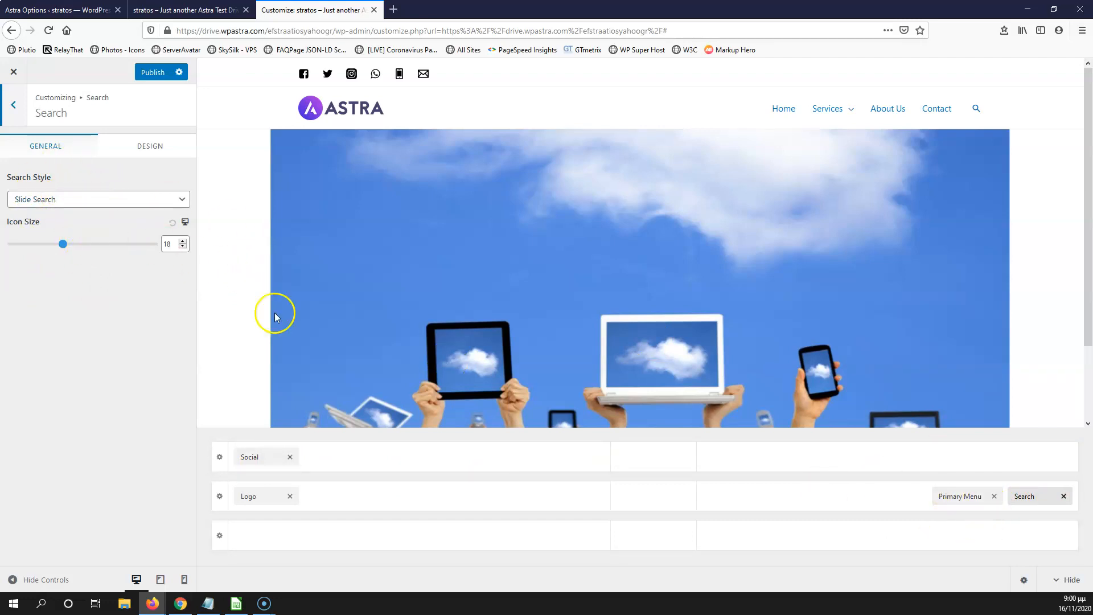
left_click(85, 199)
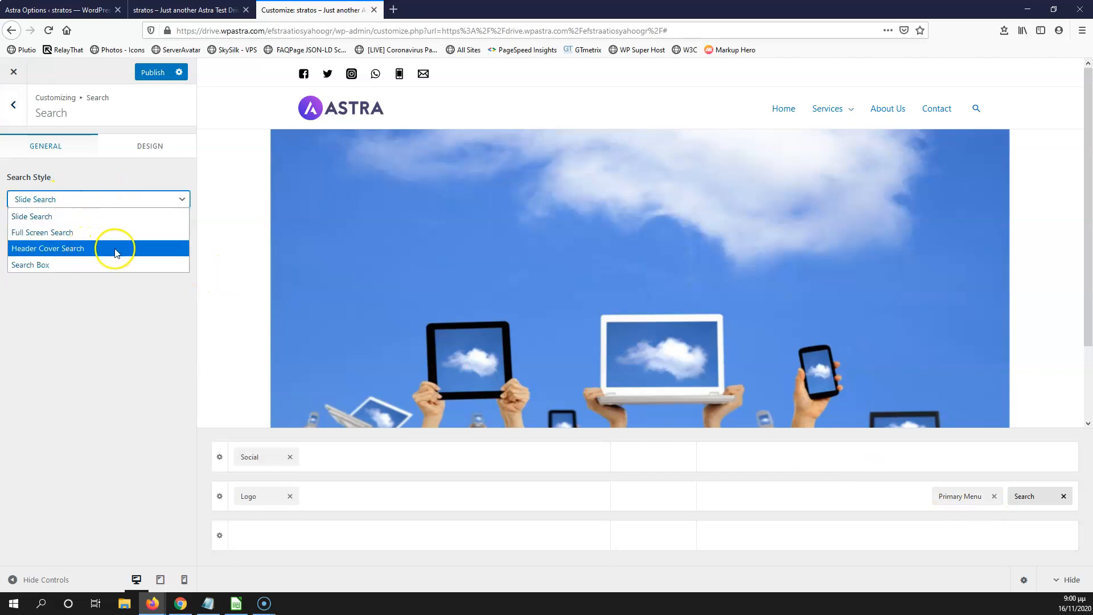
left_click(91, 265)
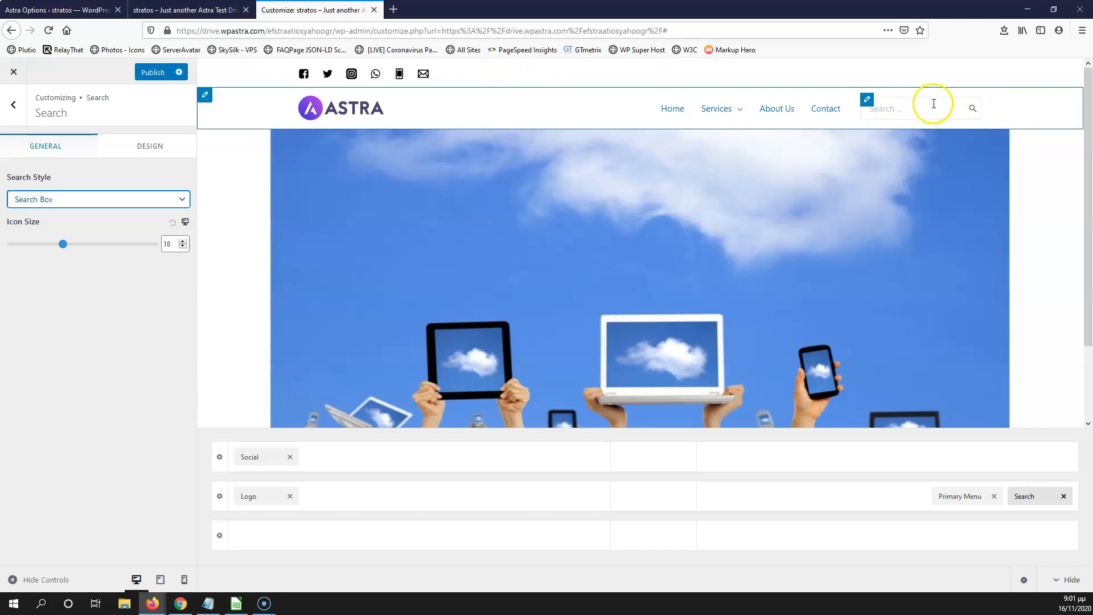
Step: Change the Search element's style to Header Cover Search and publish the changes
left_click(167, 201)
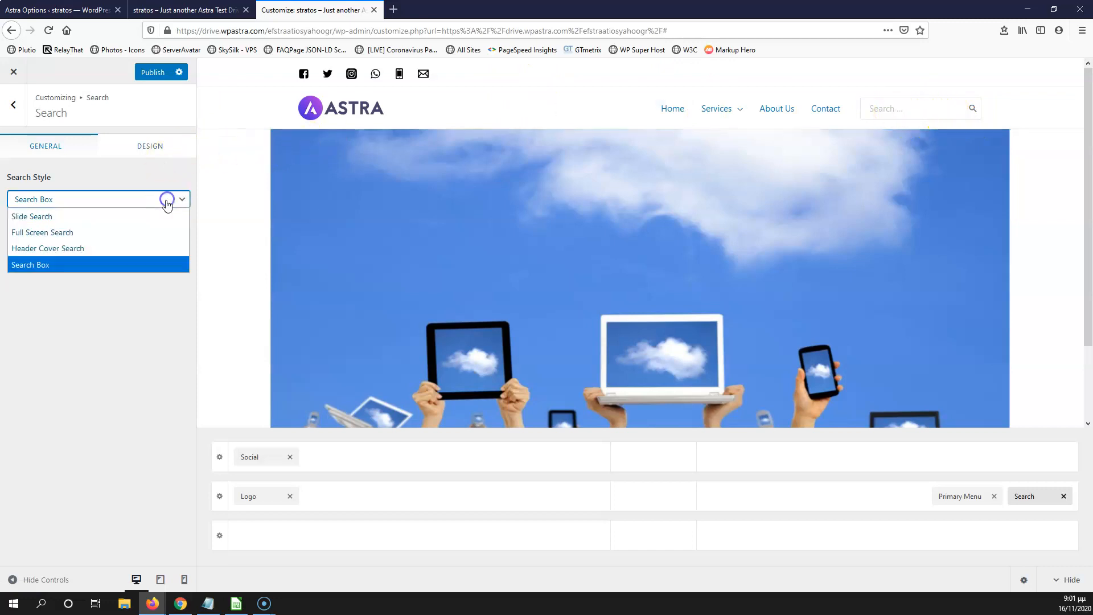
left_click(132, 248)
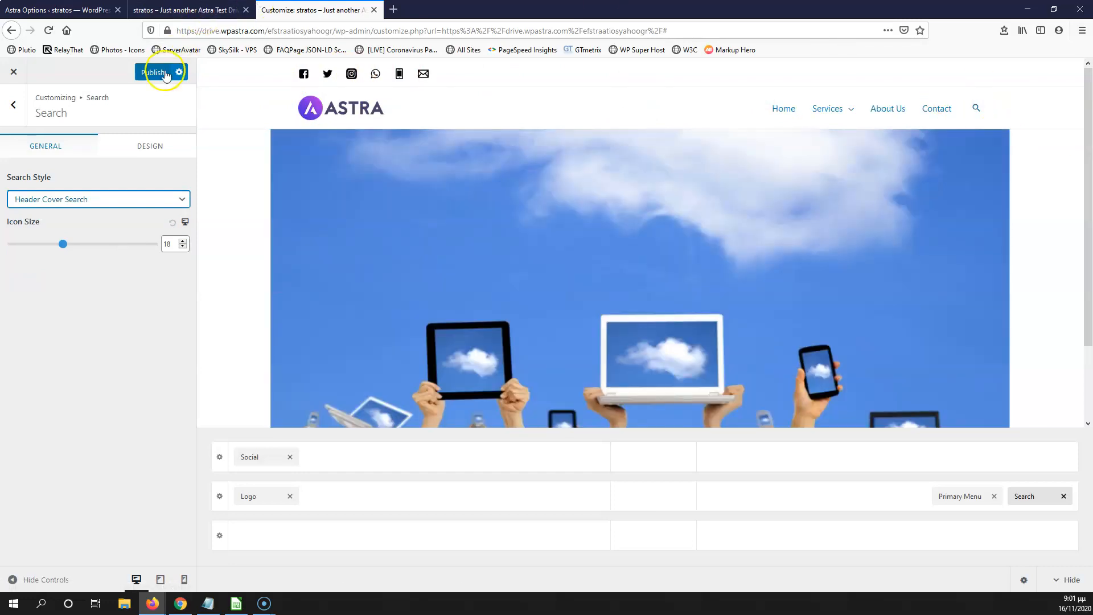
left_click(164, 73)
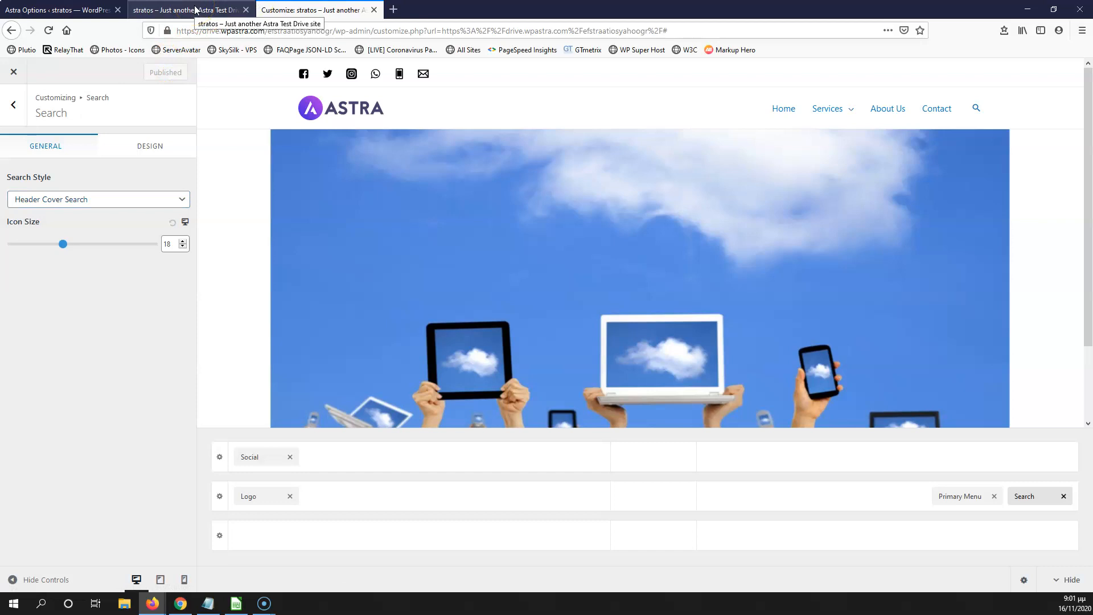
Step: Reload the live site, open the header search to check its style, and return to the Customizer
left_click(171, 10)
left_click(59, 33)
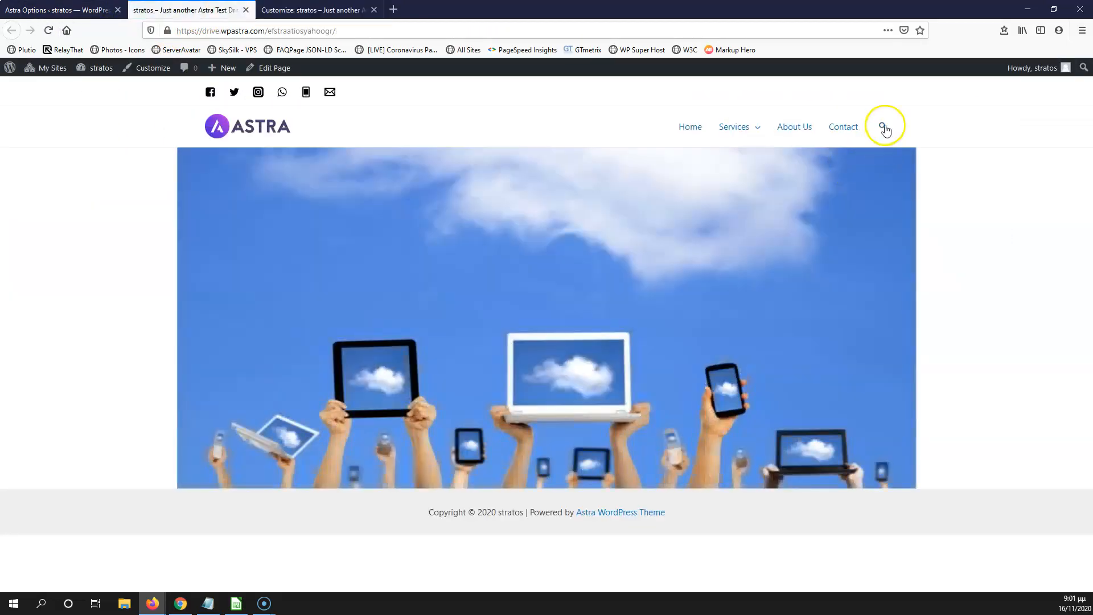
left_click(883, 125)
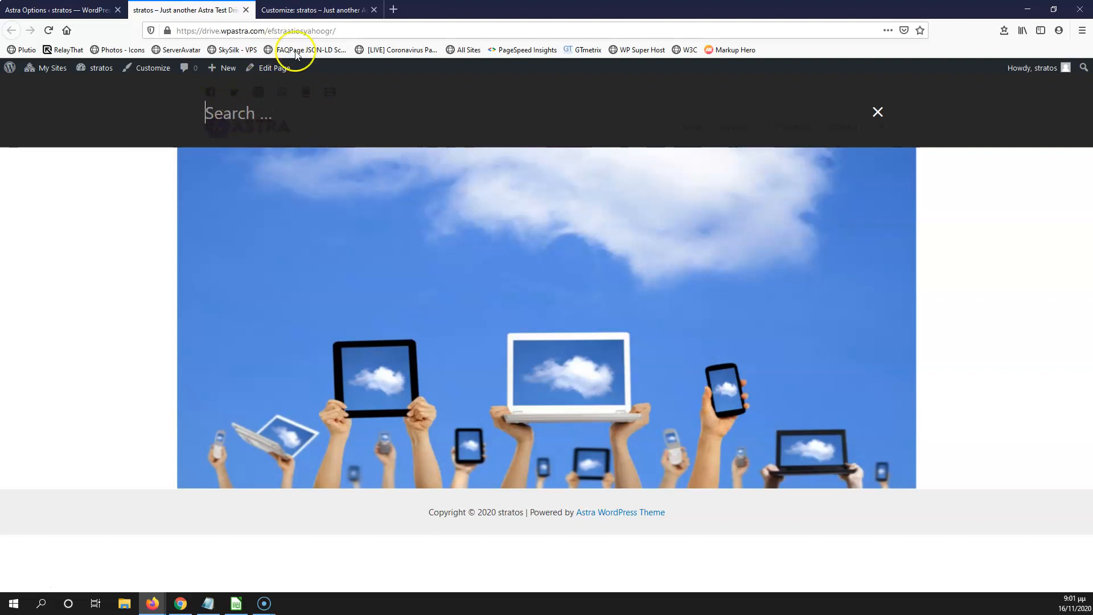
left_click(328, 8)
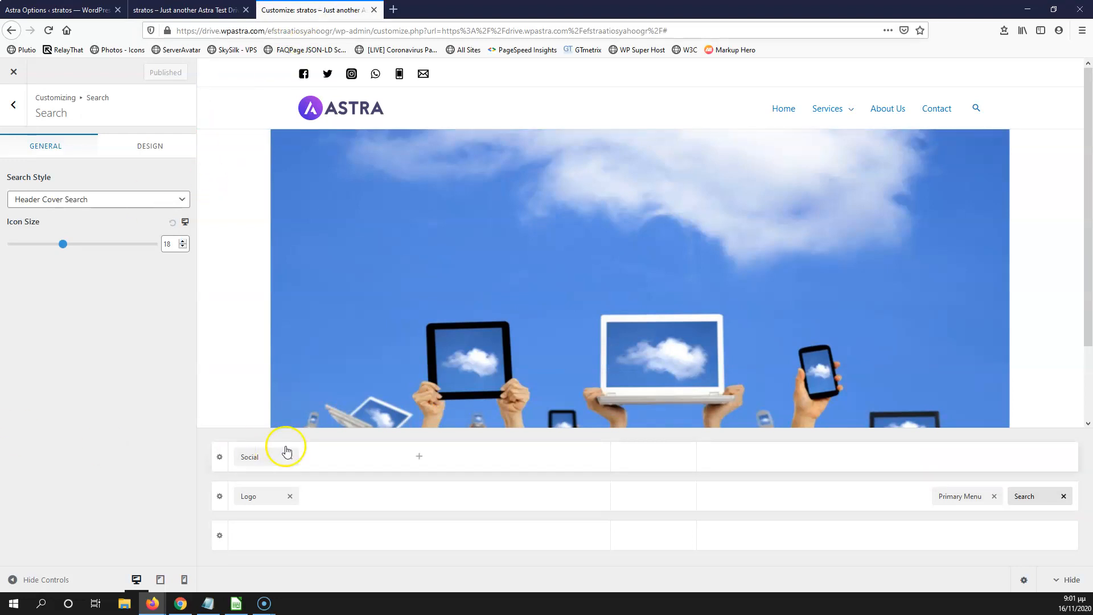
left_click(28, 593)
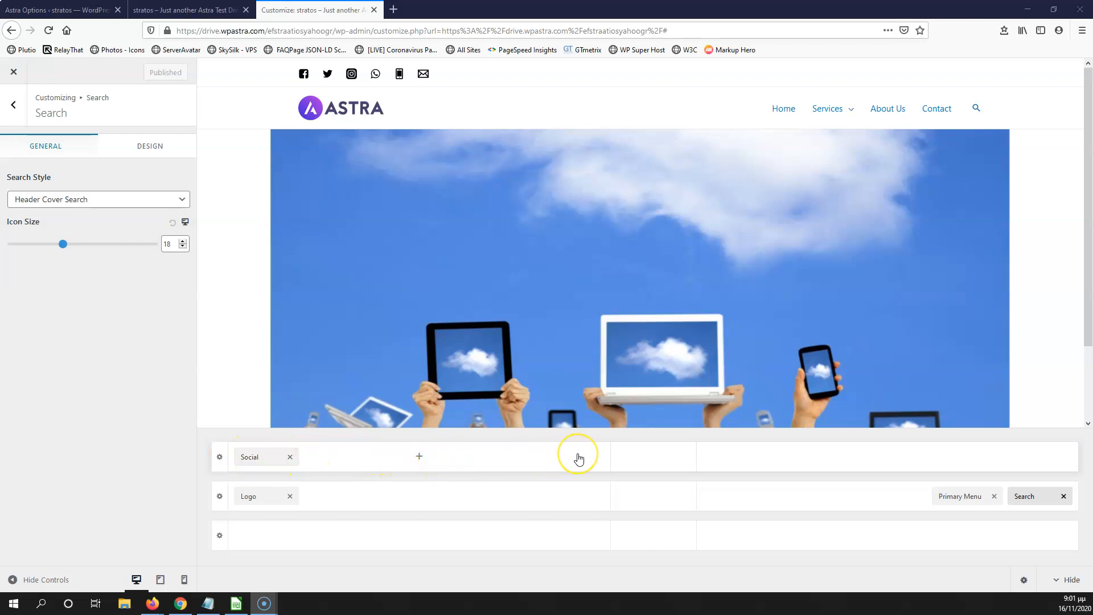
Step: Add Widget 1 to the middle section of the Above Header row and open its settings
left_click(653, 458)
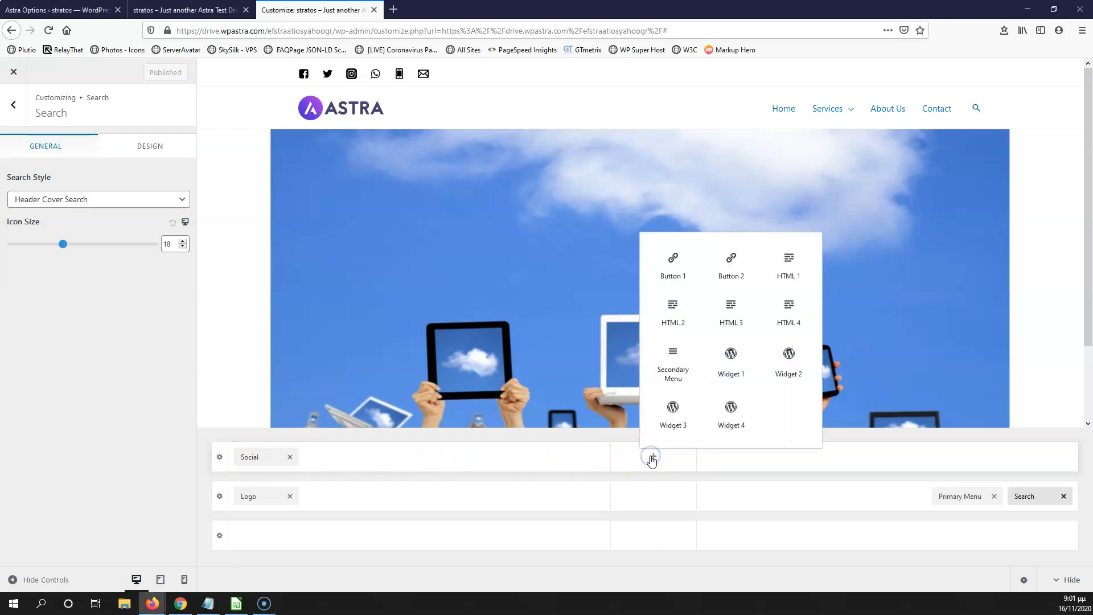
left_click(734, 361)
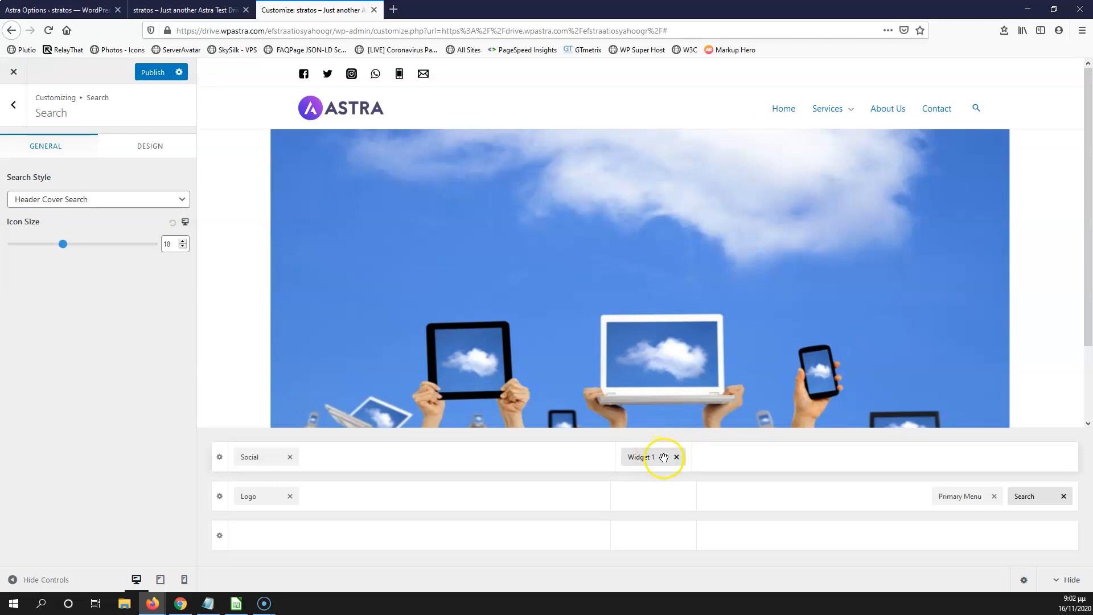
left_click(641, 458)
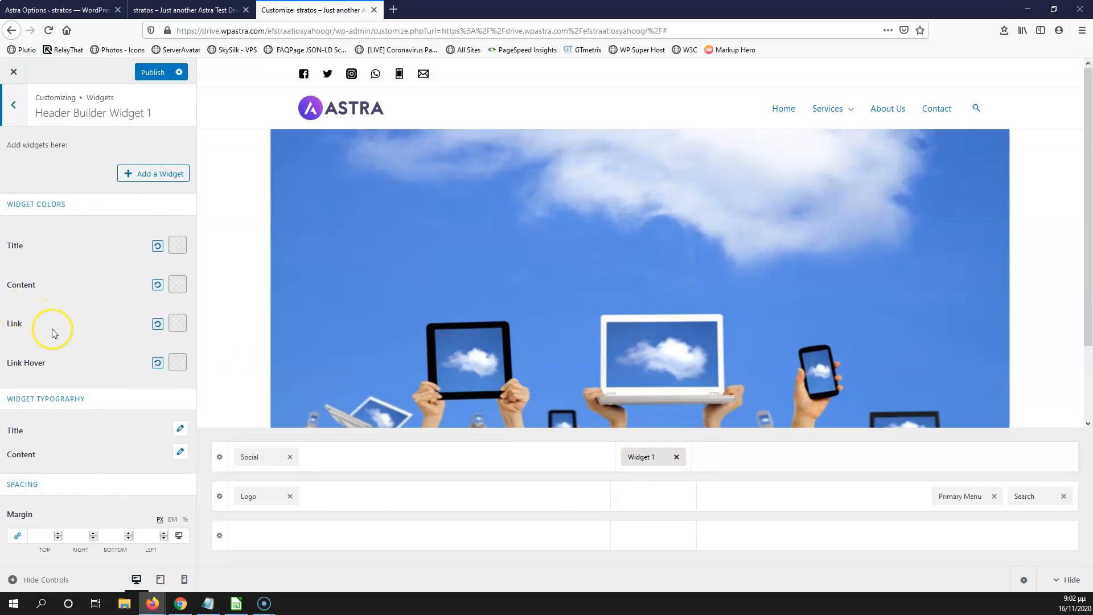
Step: Browse the widgets available for Header Builder Widget 1 without adding one, and publish the header changes
left_click(161, 175)
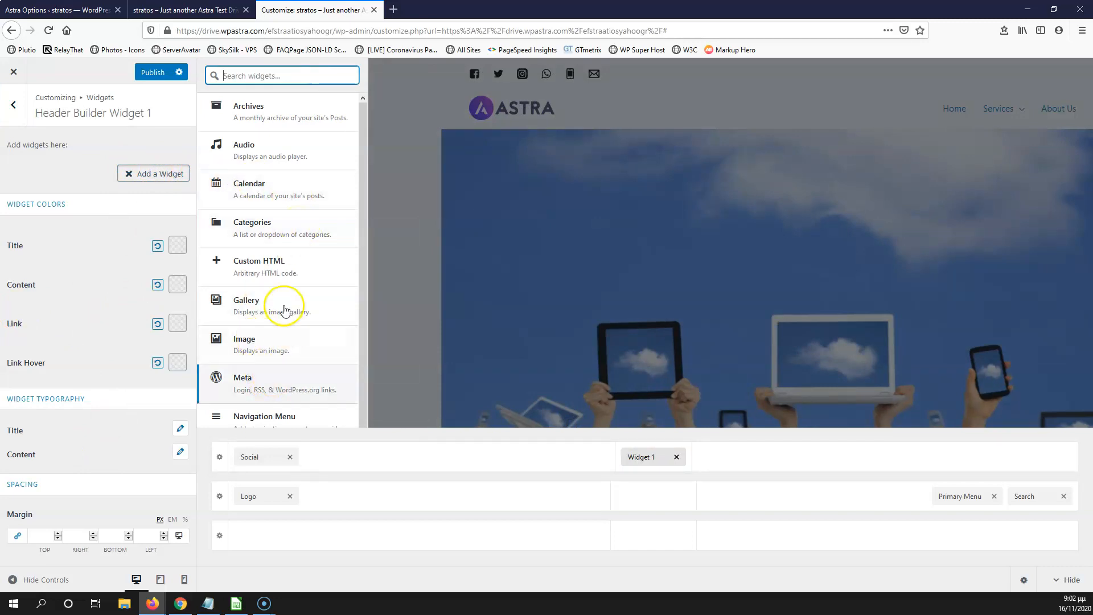
scroll(285, 245, "down", 5)
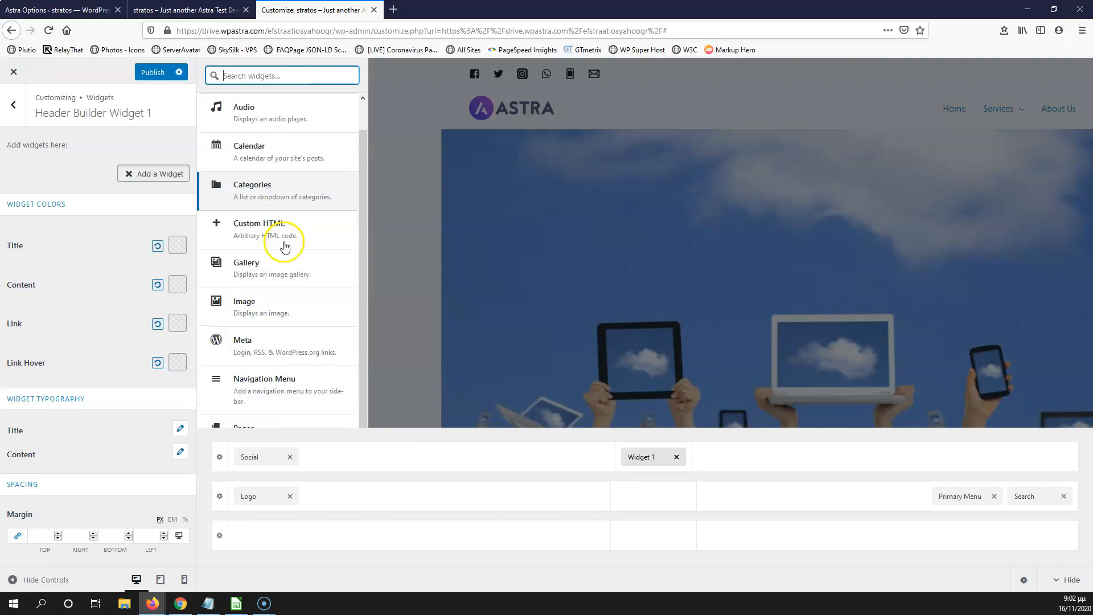
scroll(283, 317, "down", 1)
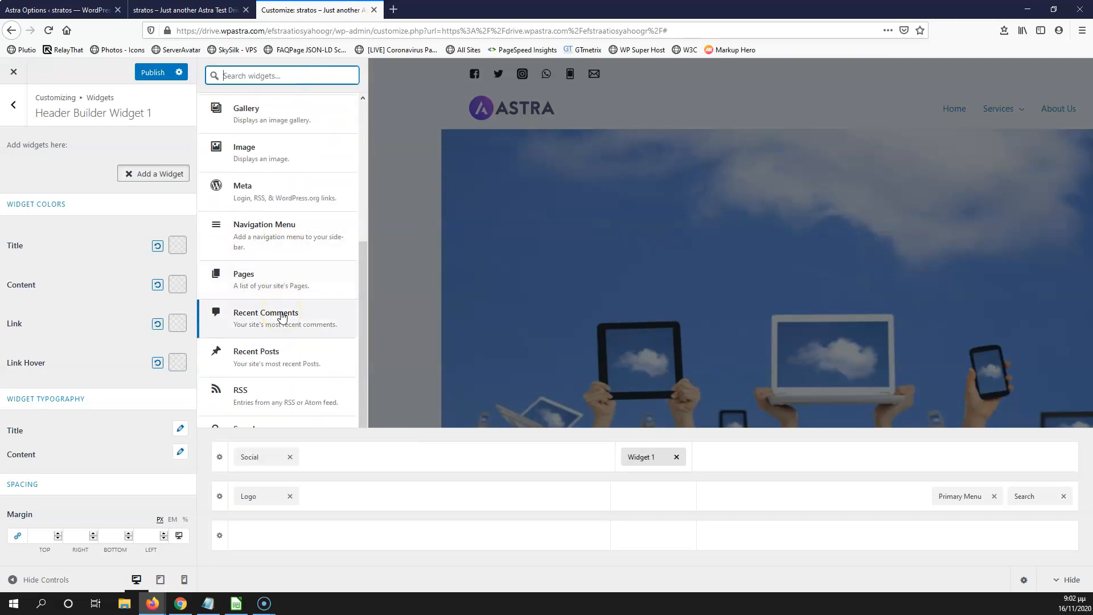
scroll(295, 327, "up", 3)
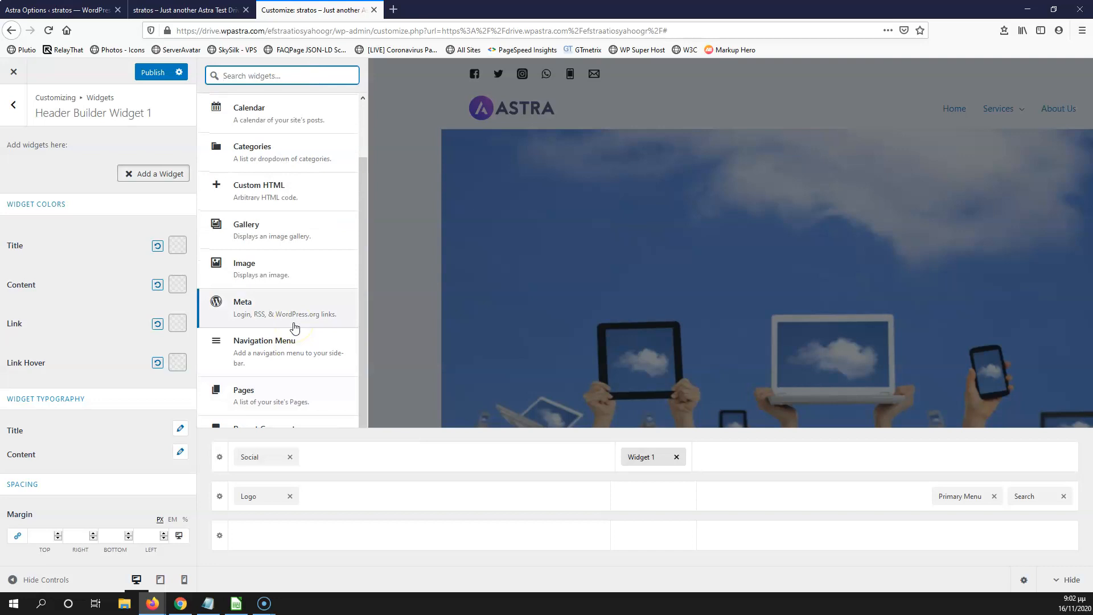
left_click(152, 73)
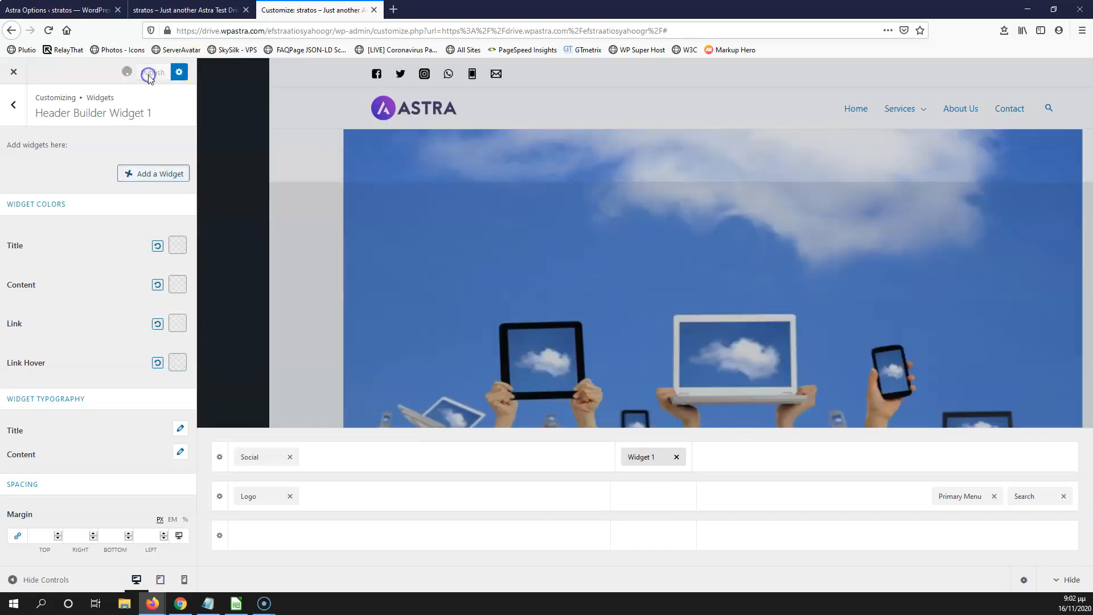
Step: Switch the Customizer preview and Header Builder to the tablet layout
mouse_move(364, 493)
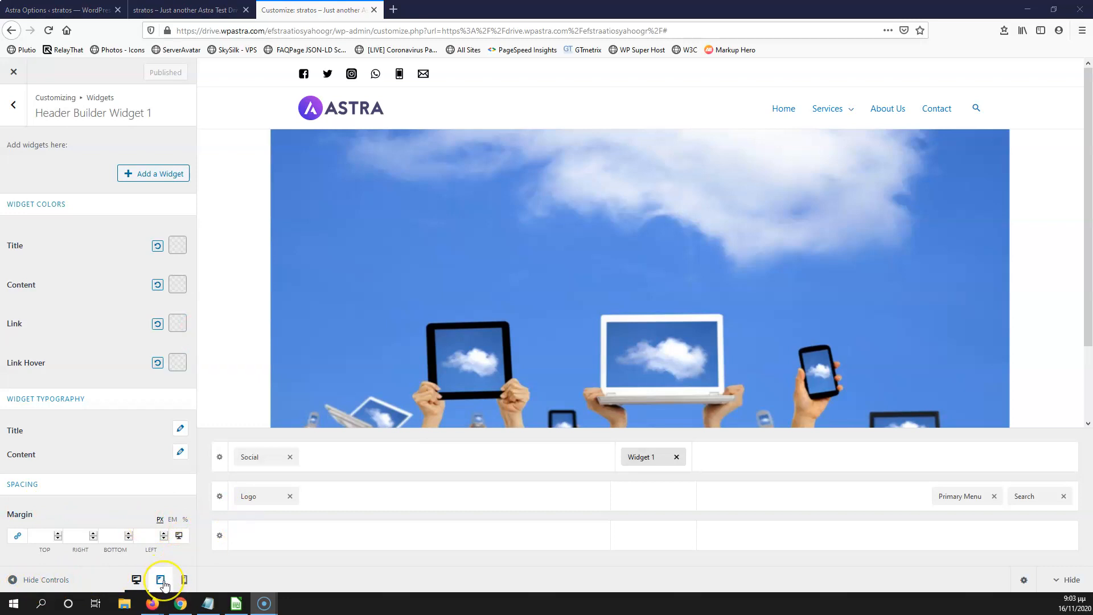
left_click(161, 580)
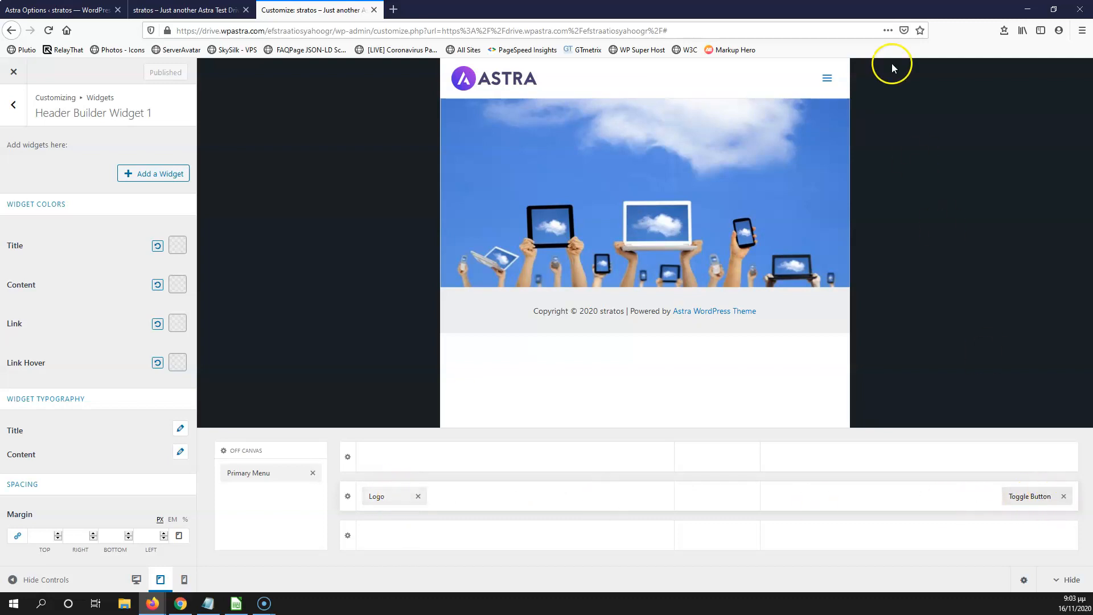
Step: Add the Search element to the Off Canvas area below the Primary Menu in the tablet layout and publish the header changes
left_click(829, 78)
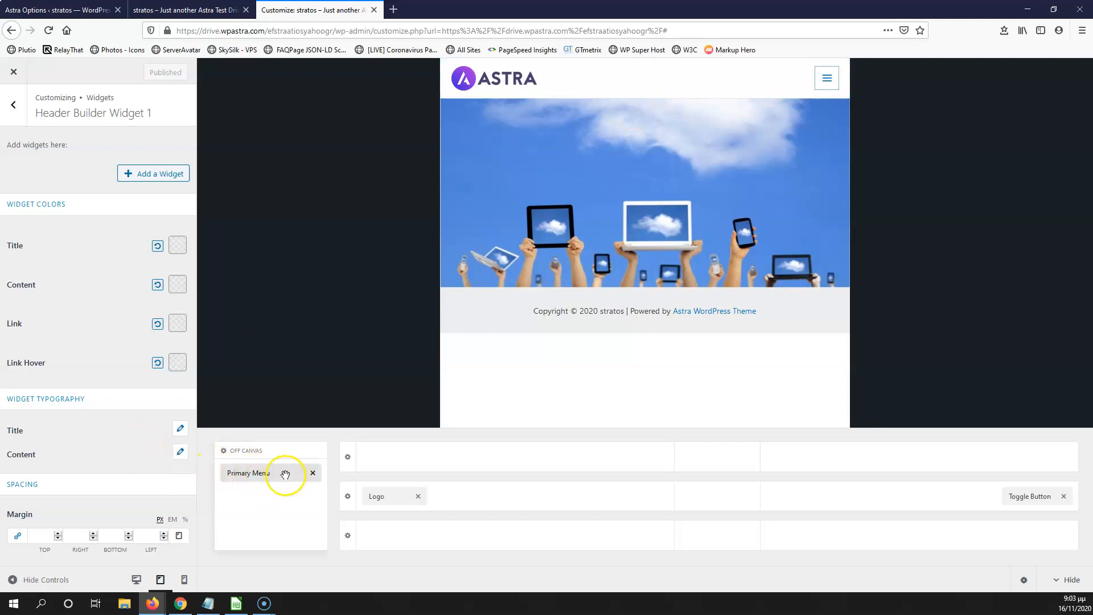
left_click(251, 471)
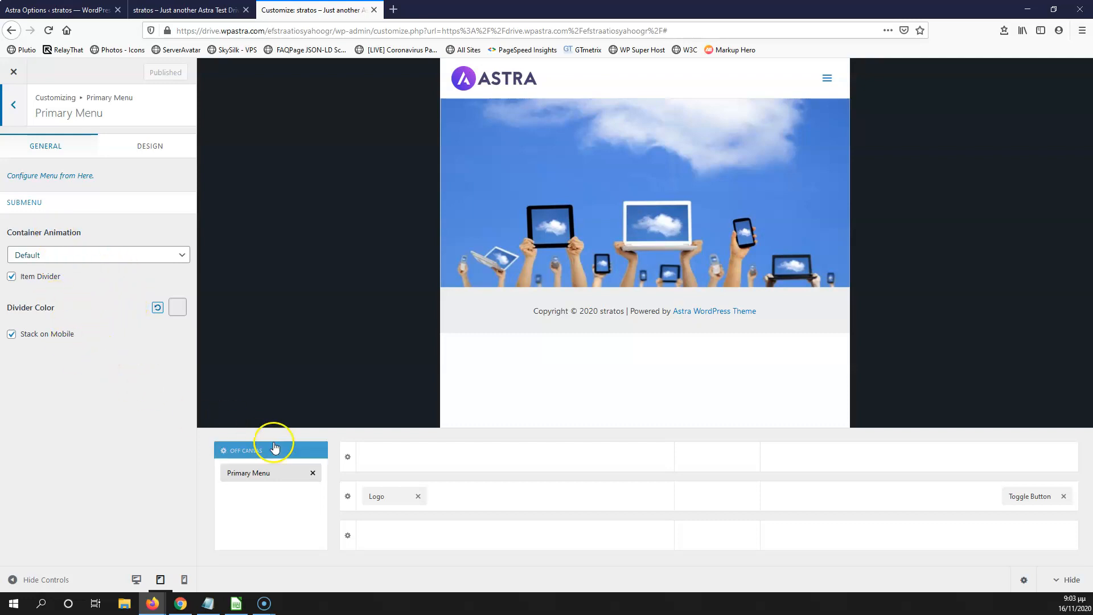
left_click(270, 503)
left_click(290, 333)
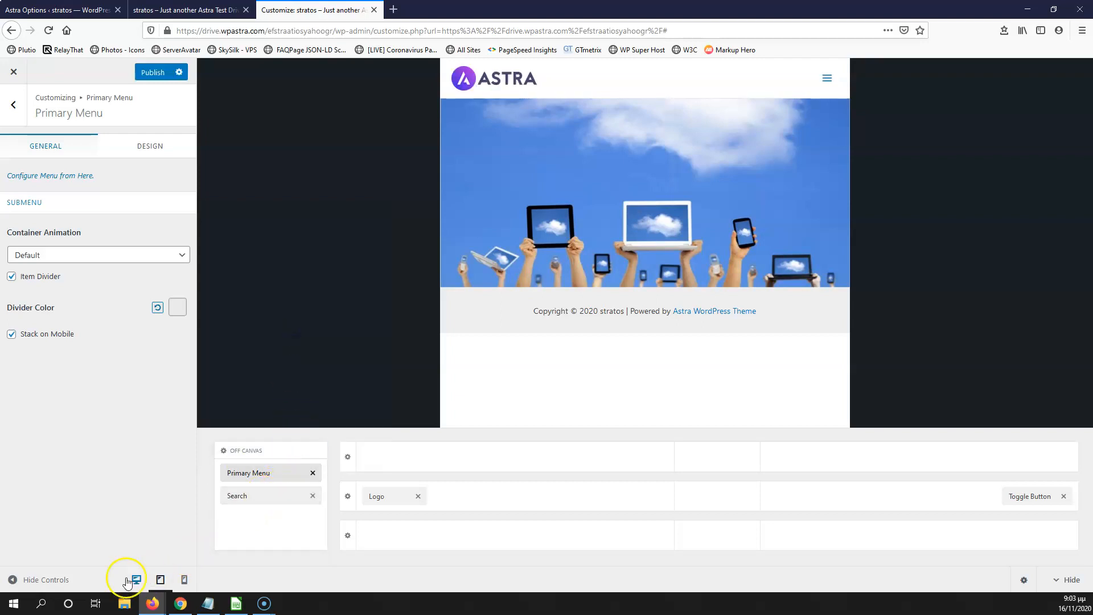
left_click(162, 73)
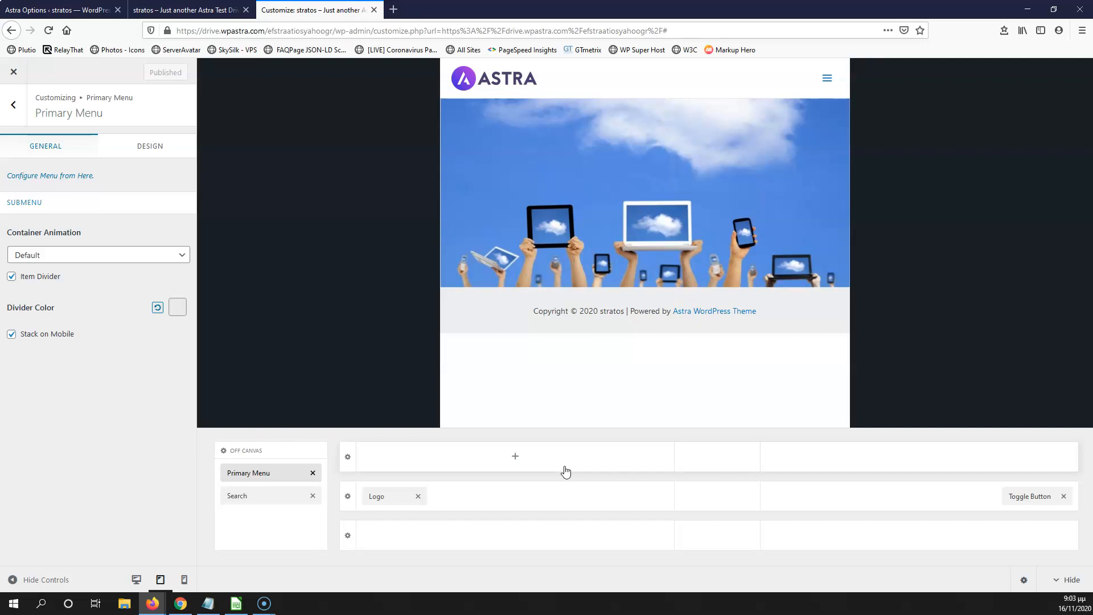
Step: Try the Full-Screen header type in the Off-Canvas settings and preview the opened menu
left_click(226, 456)
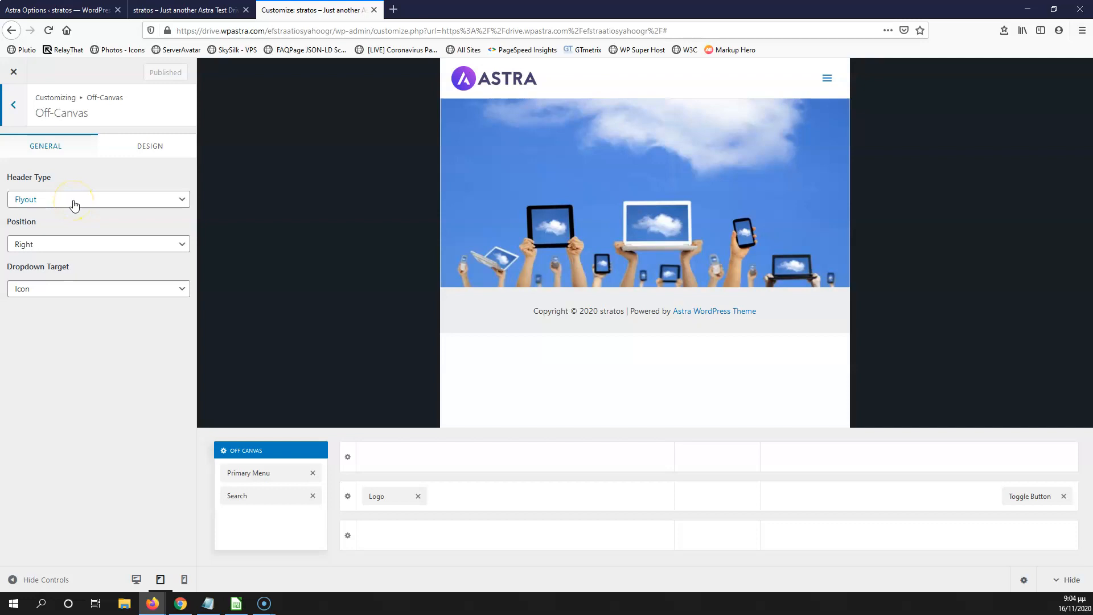
left_click(67, 201)
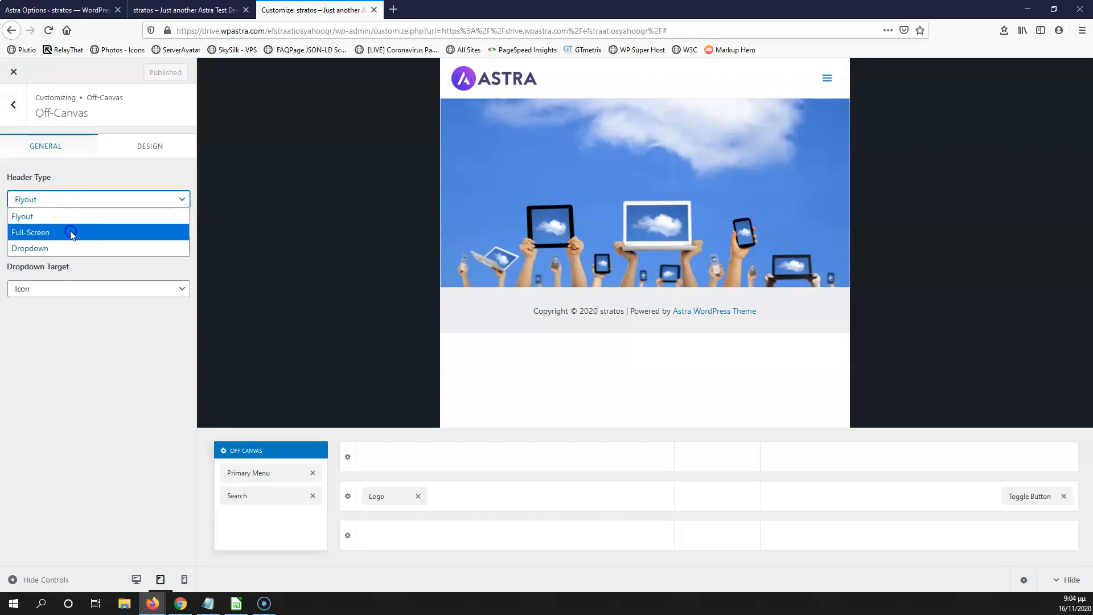
left_click(71, 233)
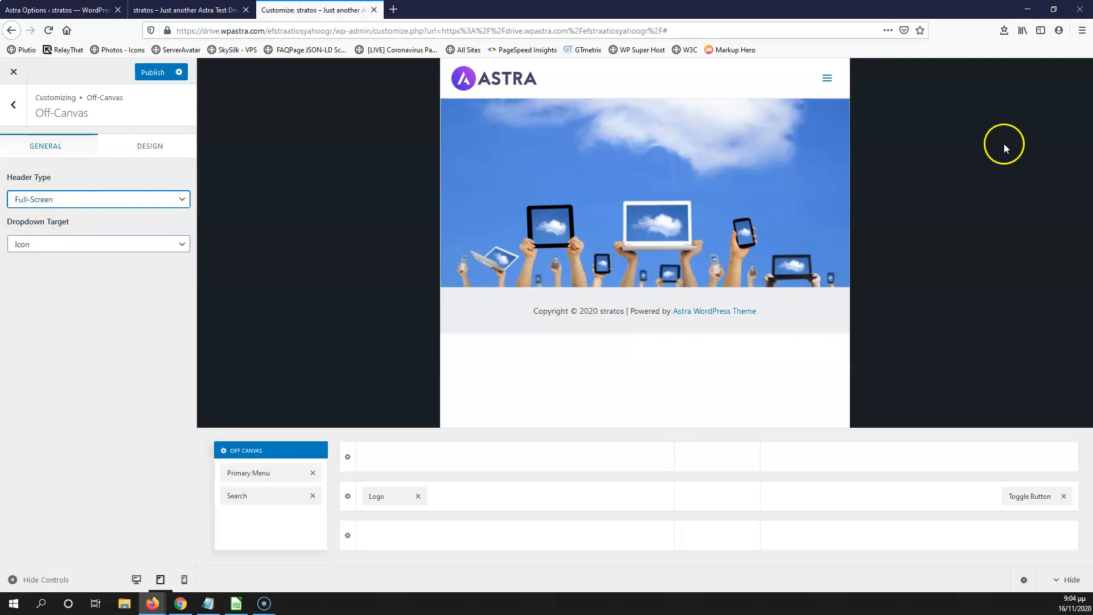
left_click(828, 79)
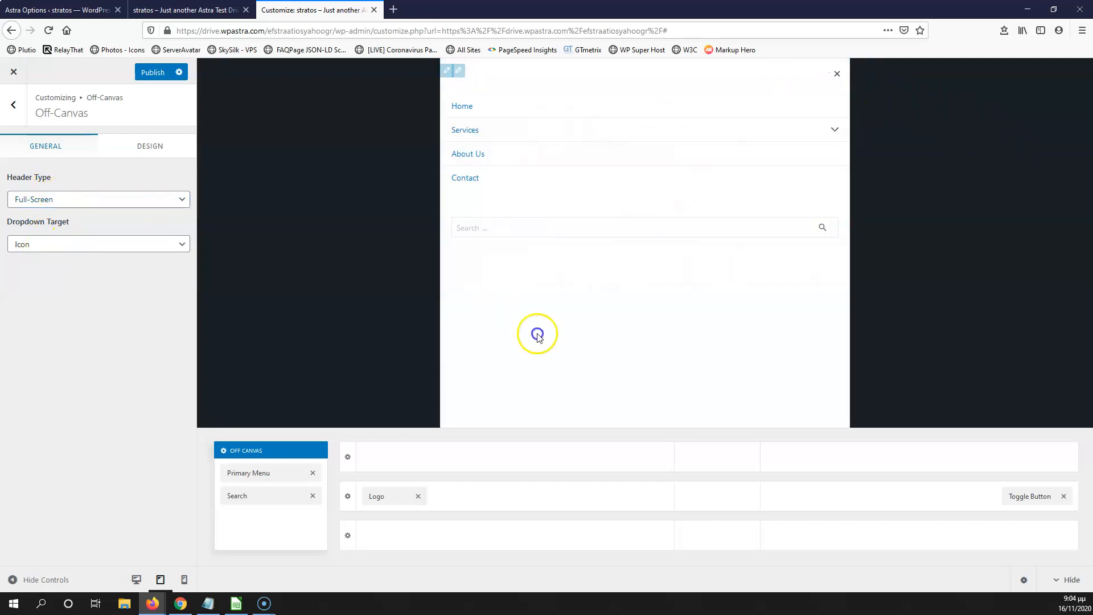
left_click(835, 76)
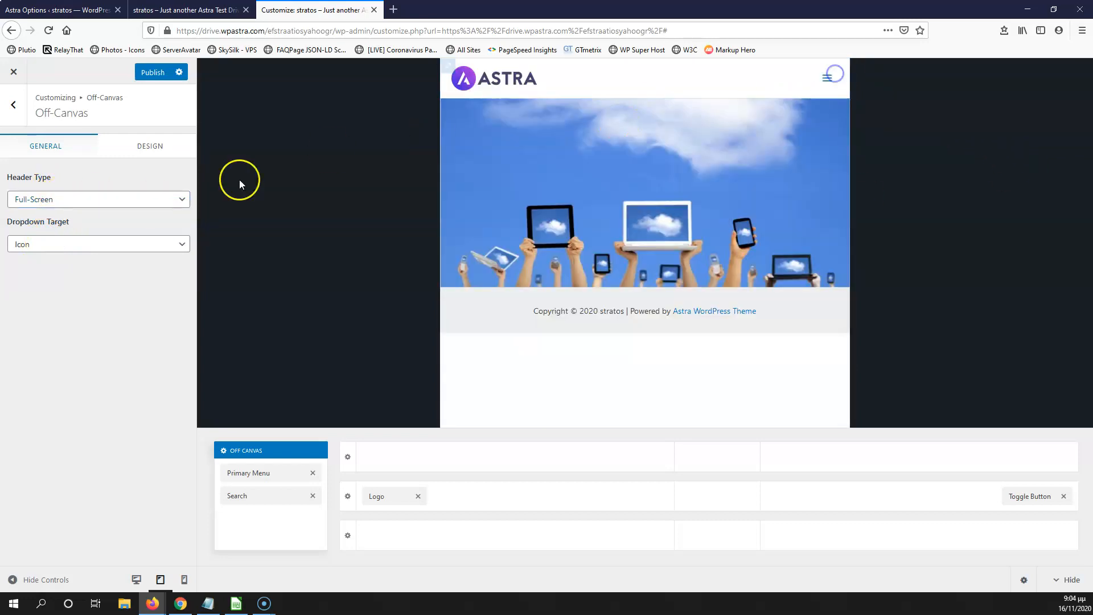
Step: Try the Dropdown header type for the Off-Canvas menu and open and close it in the preview
left_click(66, 199)
left_click(50, 249)
left_click(827, 78)
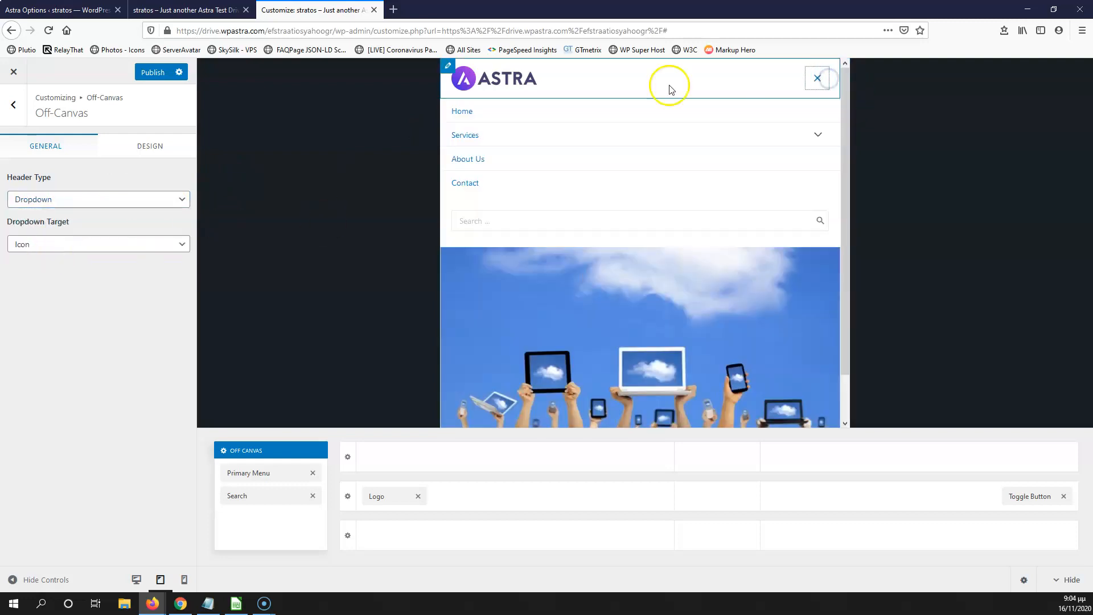
left_click(817, 79)
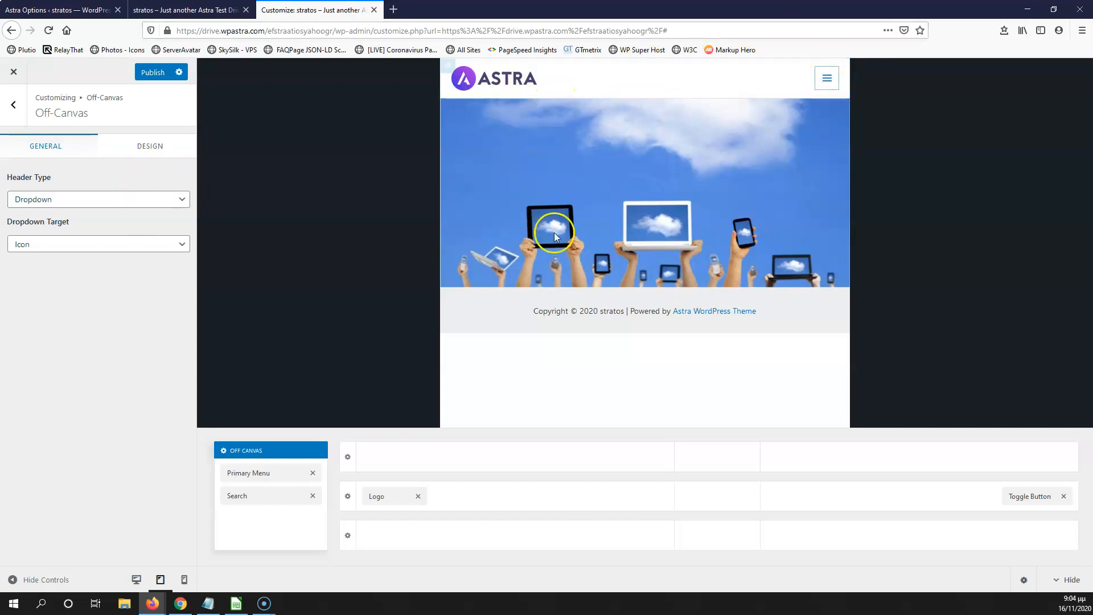
Step: Set the Off-Canvas header type to Flyout and check how the menu opens in the preview
left_click(85, 200)
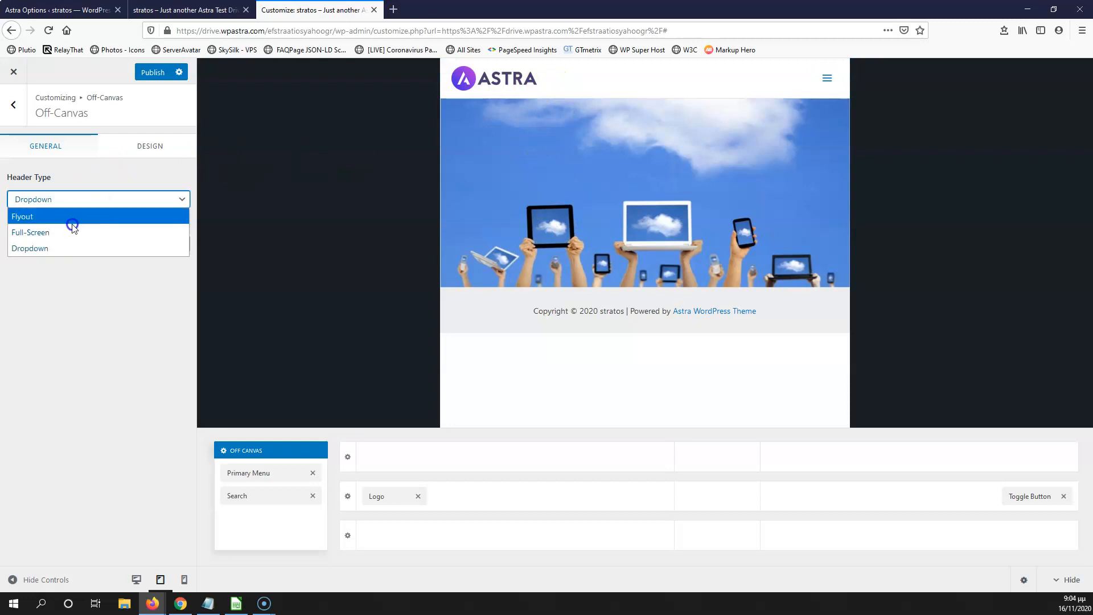
left_click(72, 222)
left_click(828, 81)
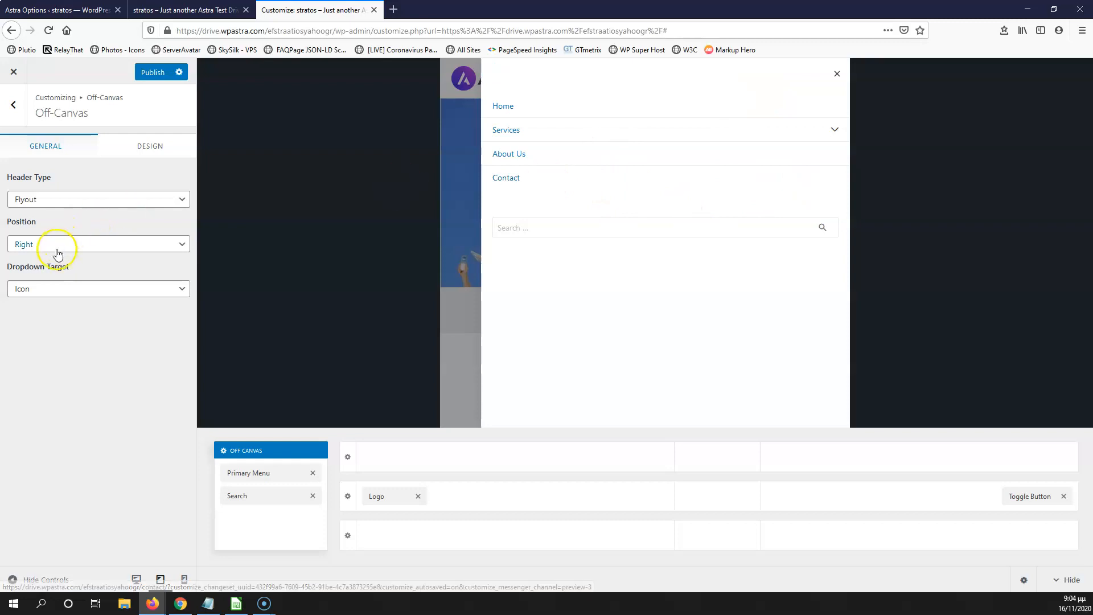
left_click(838, 75)
Step: Try Link as the Off-Canvas dropdown target and restore it to Icon
left_click(50, 293)
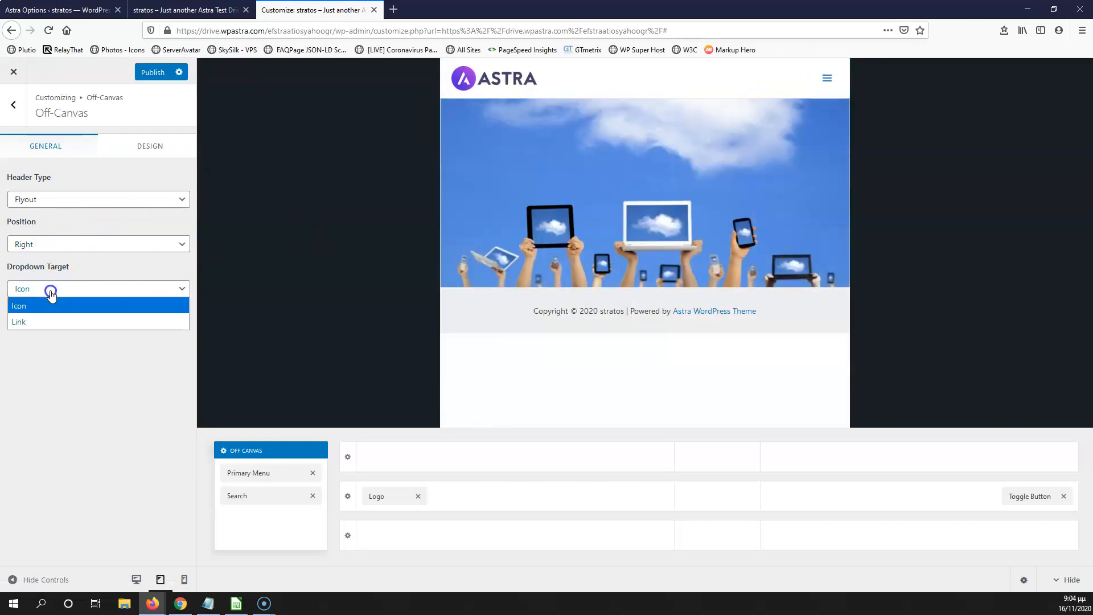
left_click(44, 323)
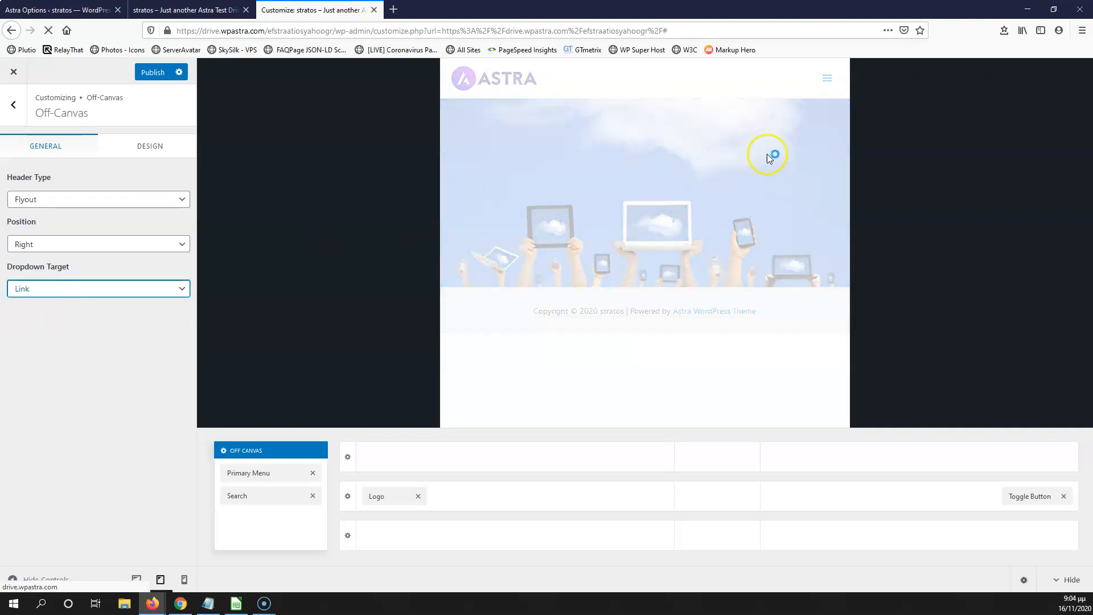
left_click(84, 293)
left_click(83, 306)
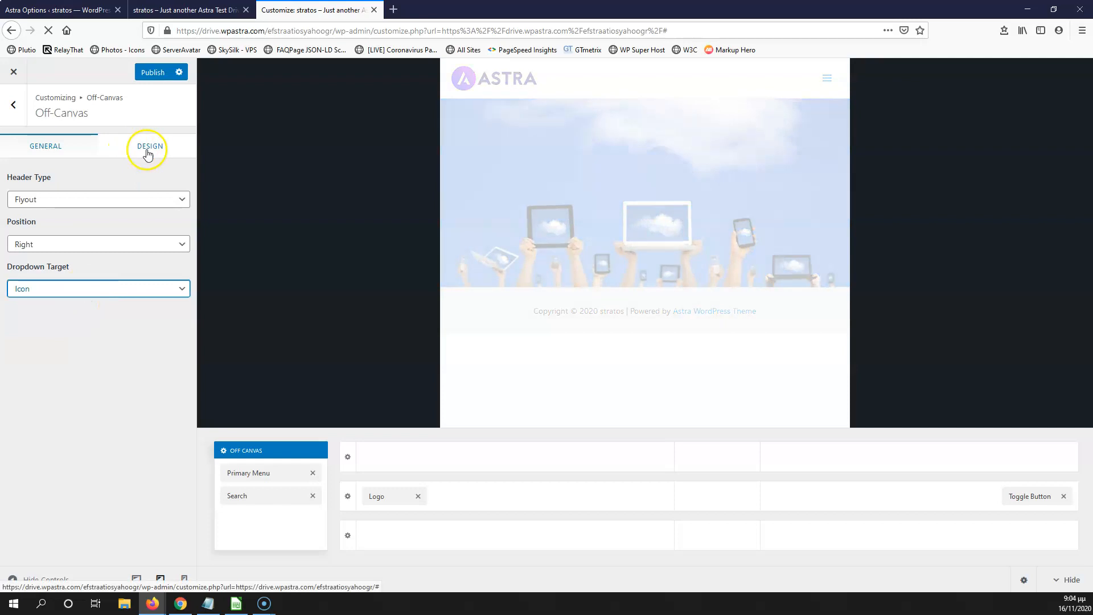
Step: Review the Off-Canvas design options and check the flyout menu's close icon in the preview
left_click(151, 149)
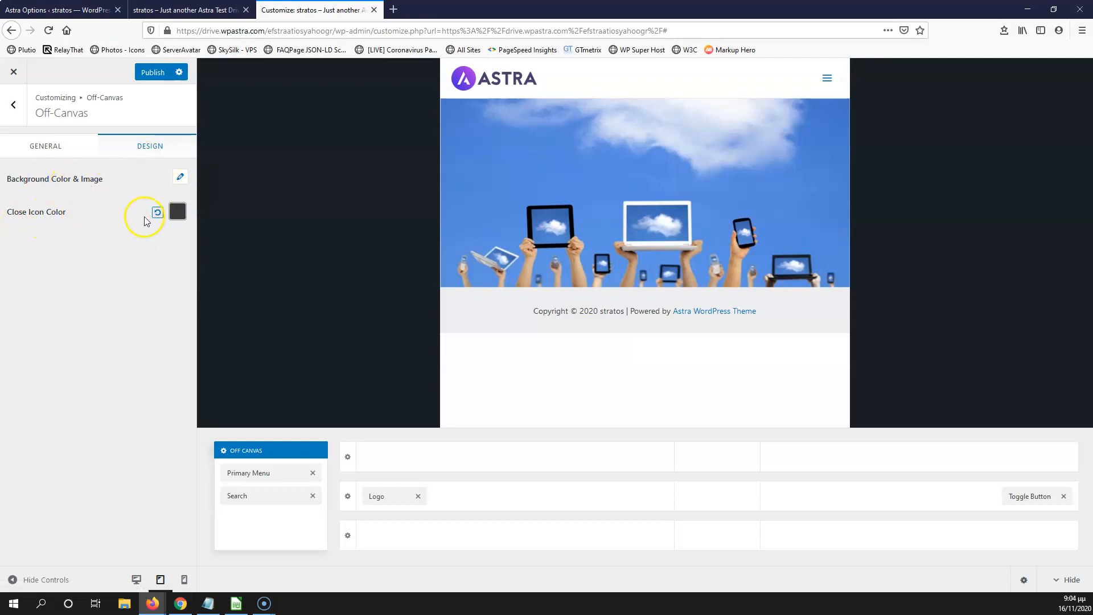
left_click(828, 79)
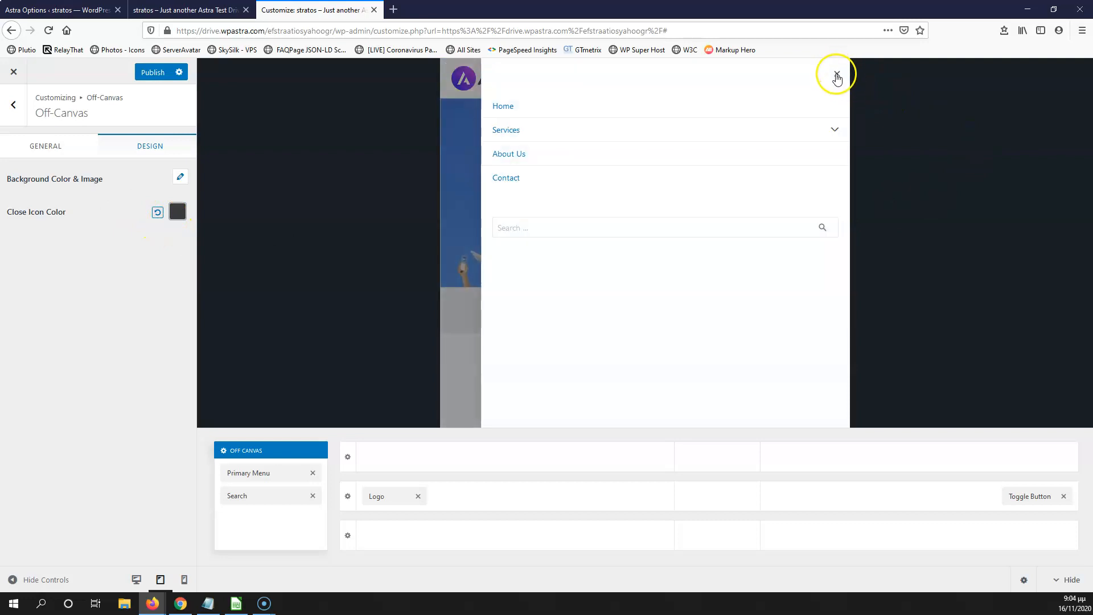
left_click(445, 239)
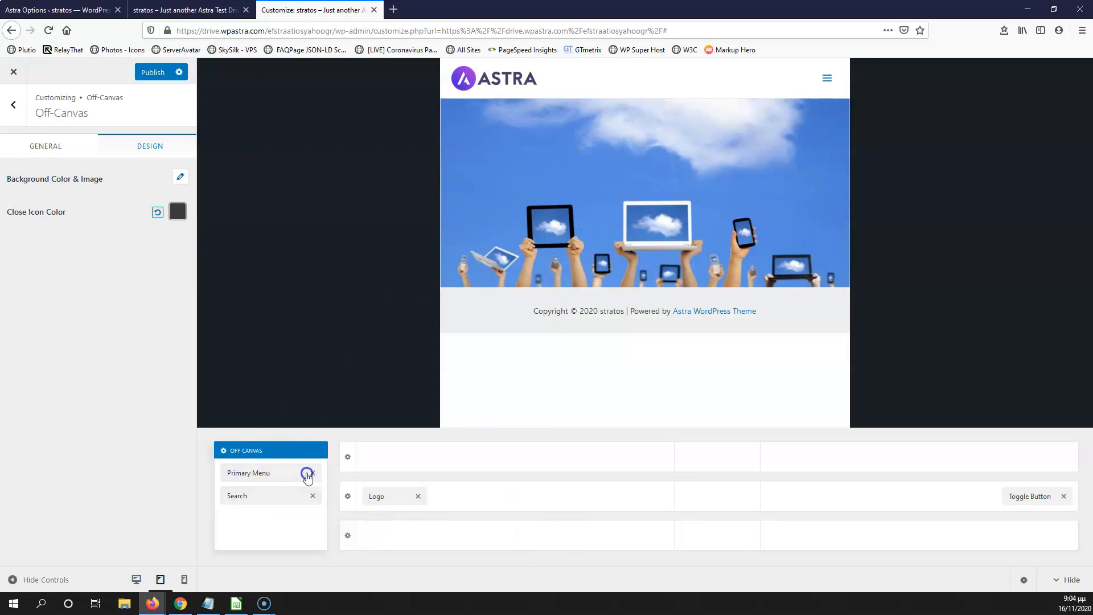
Step: Examine the settings of the Primary Menu and Search elements in the Off Canvas area
left_click(190, 515)
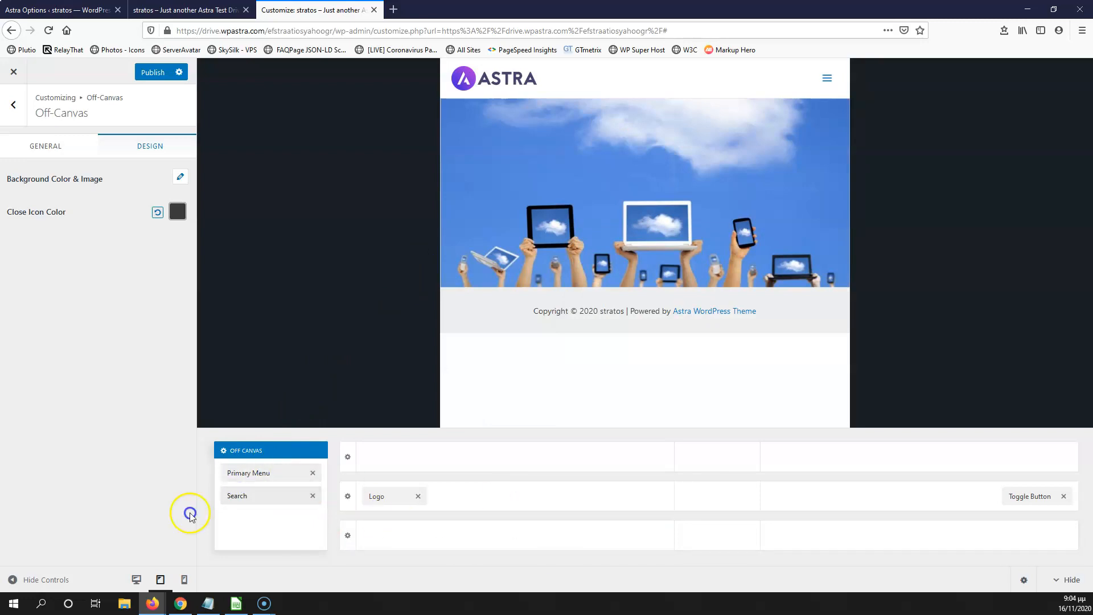
left_click(276, 474)
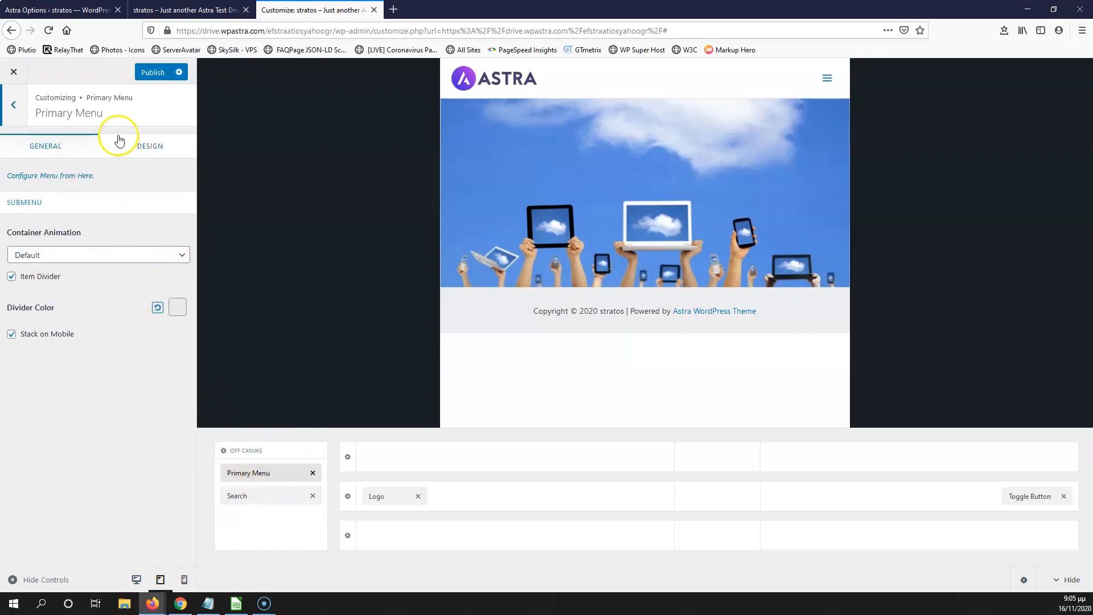
left_click(252, 496)
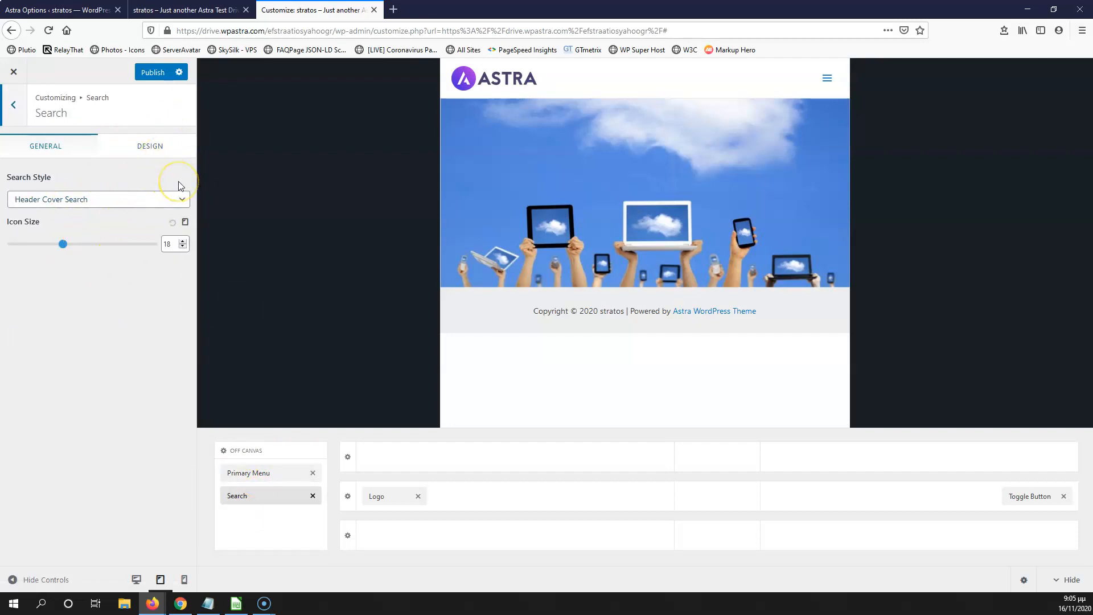
Step: Remove Search from the Off Canvas area in the mobile layout and compare the tablet and mobile header layouts
left_click(184, 580)
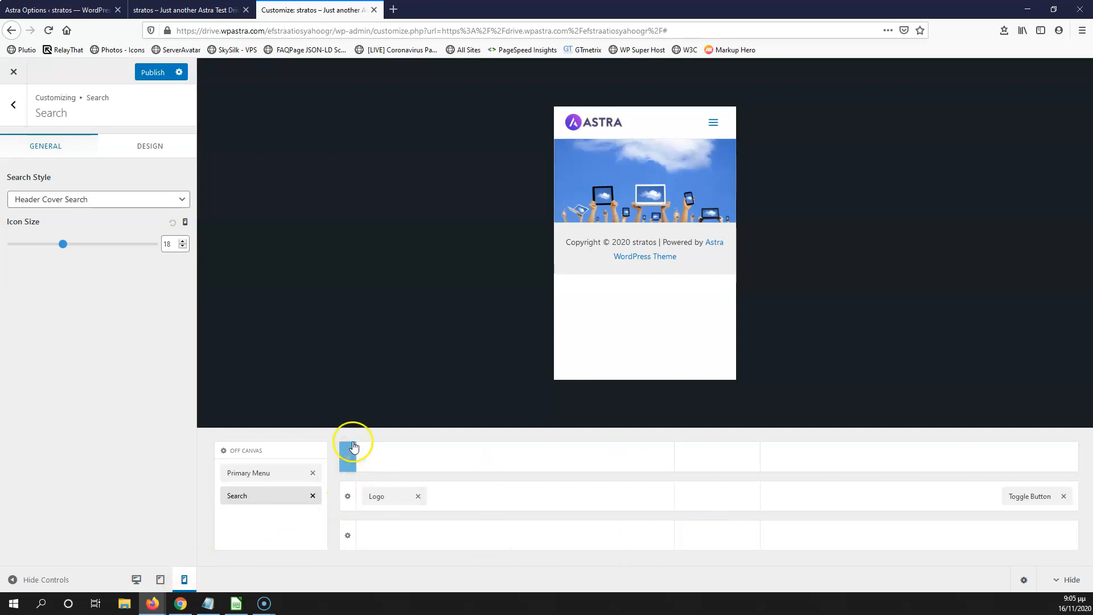
left_click(312, 497)
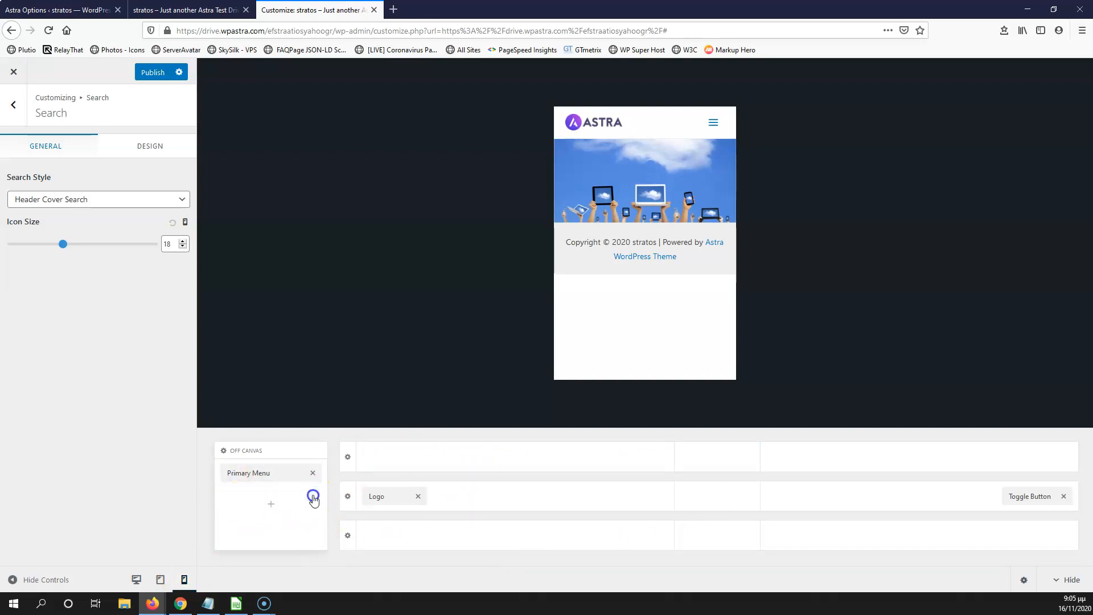
left_click(160, 580)
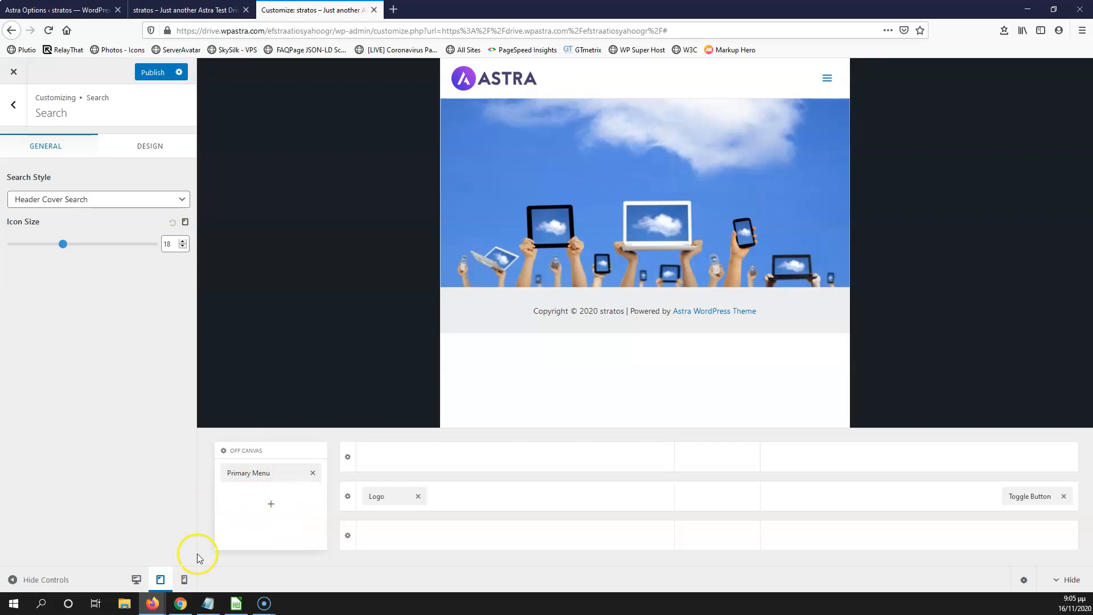
left_click(185, 581)
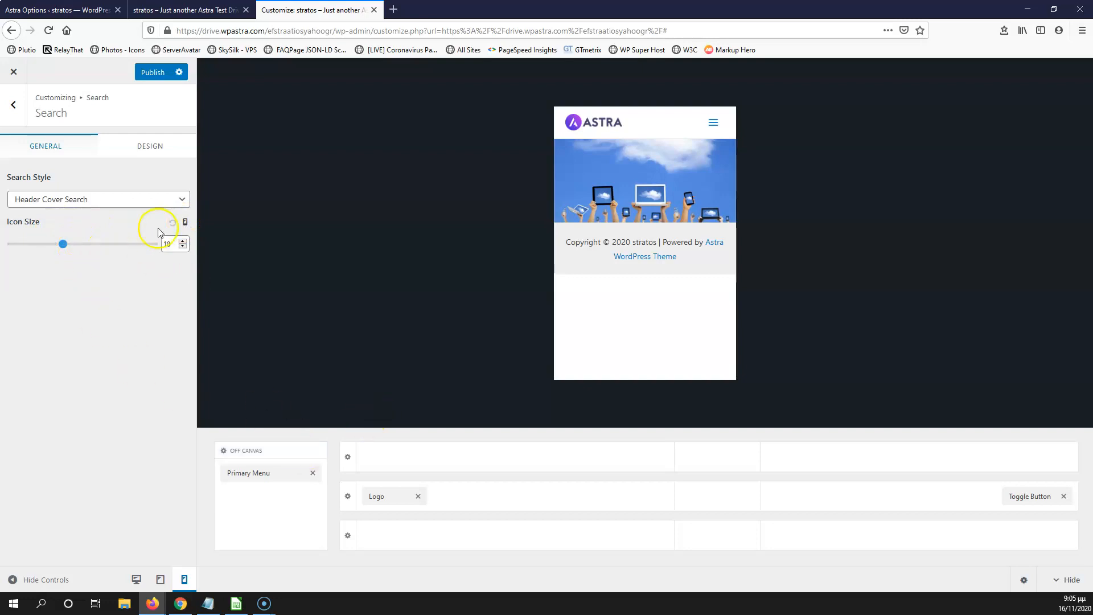
Step: Add the Search element back to the Off Canvas area in the tablet layout
left_click(160, 580)
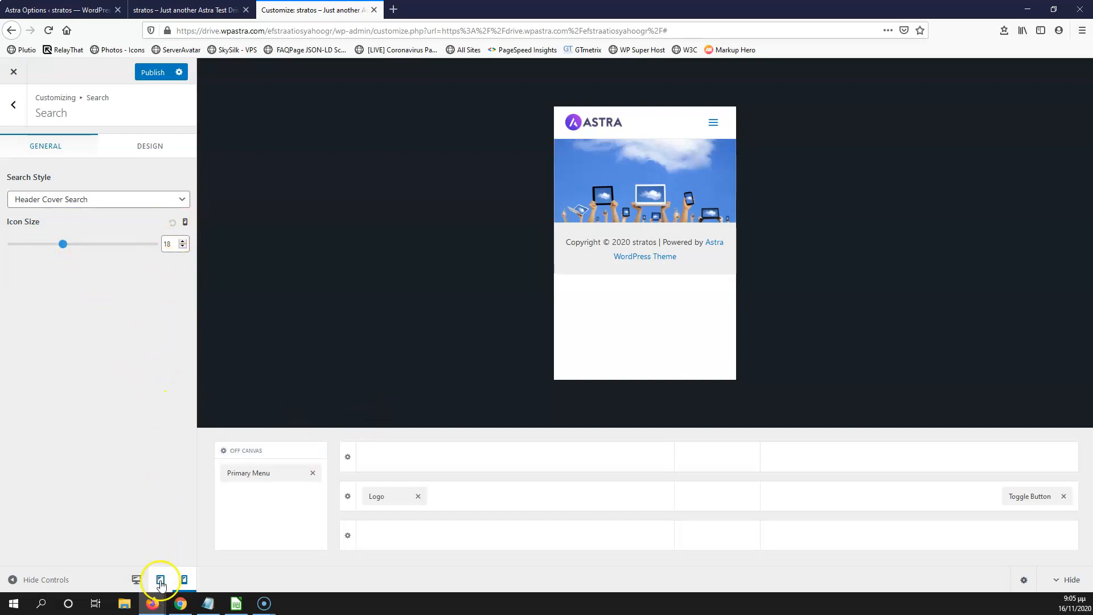
left_click(272, 505)
left_click(303, 339)
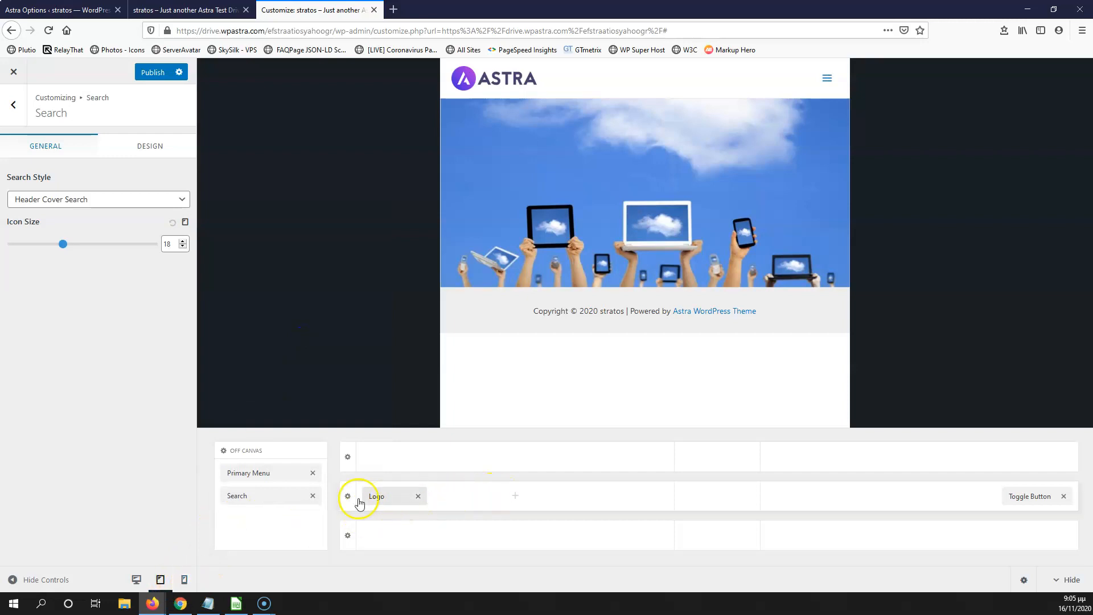
Step: Open the Logo settings and set the Logo Width for the mobile layout to 267
left_click(379, 497)
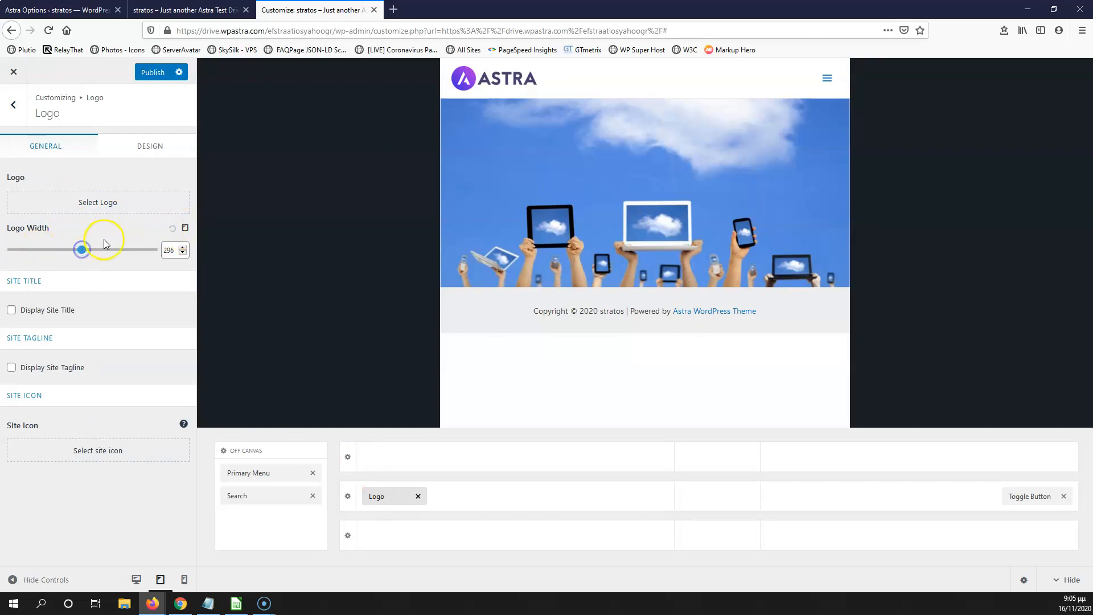
left_click(184, 579)
left_click_drag(34, 249, 76, 250)
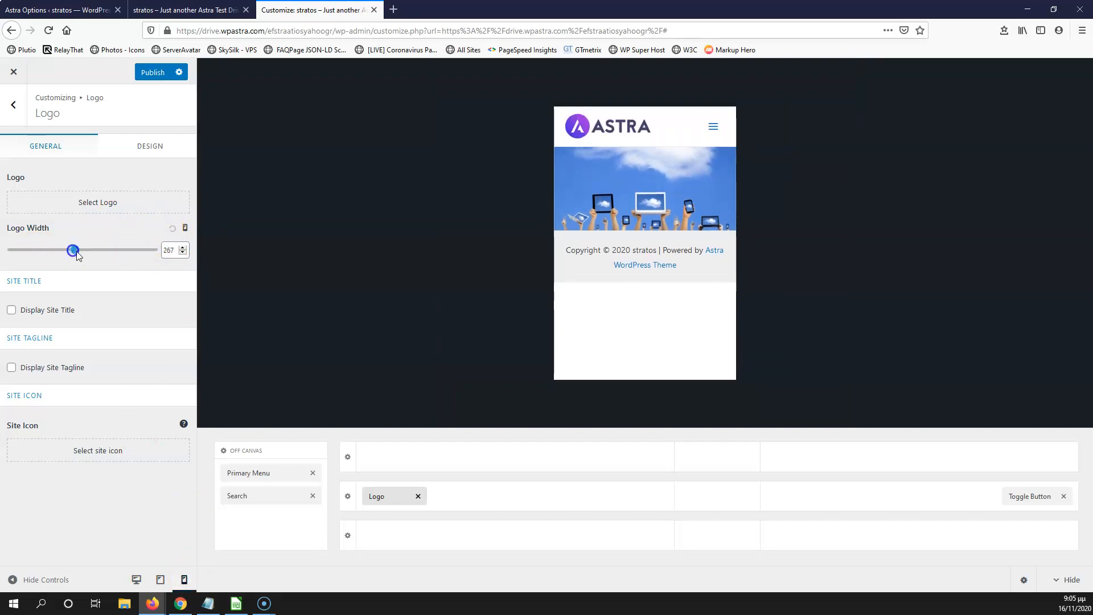
Step: Compare the logo width between the tablet and mobile layouts, ending on the tablet layout
left_click(160, 579)
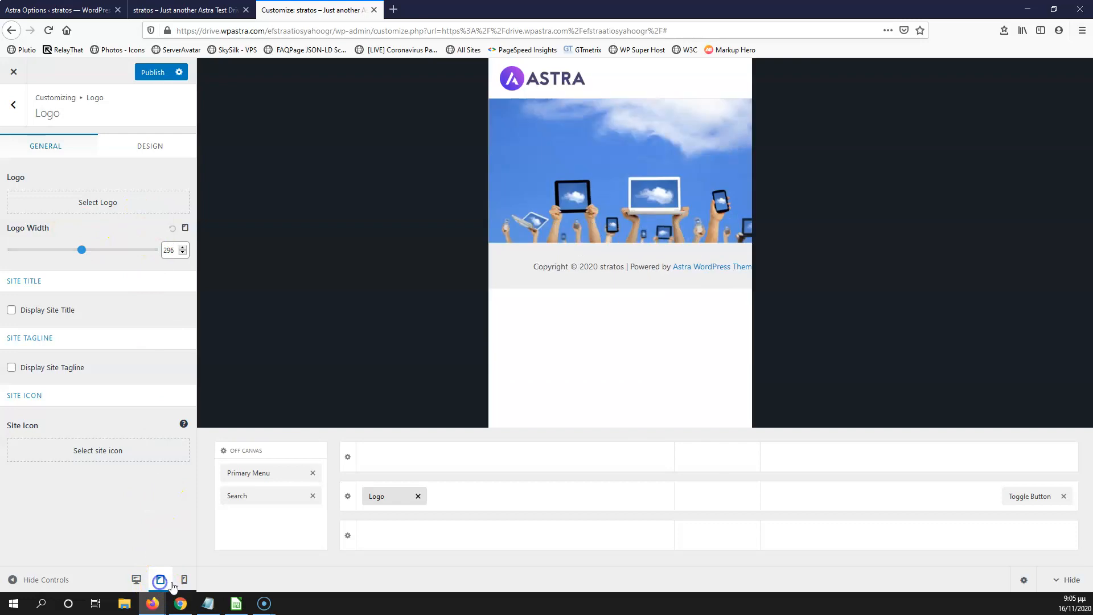
left_click(184, 579)
left_click(160, 579)
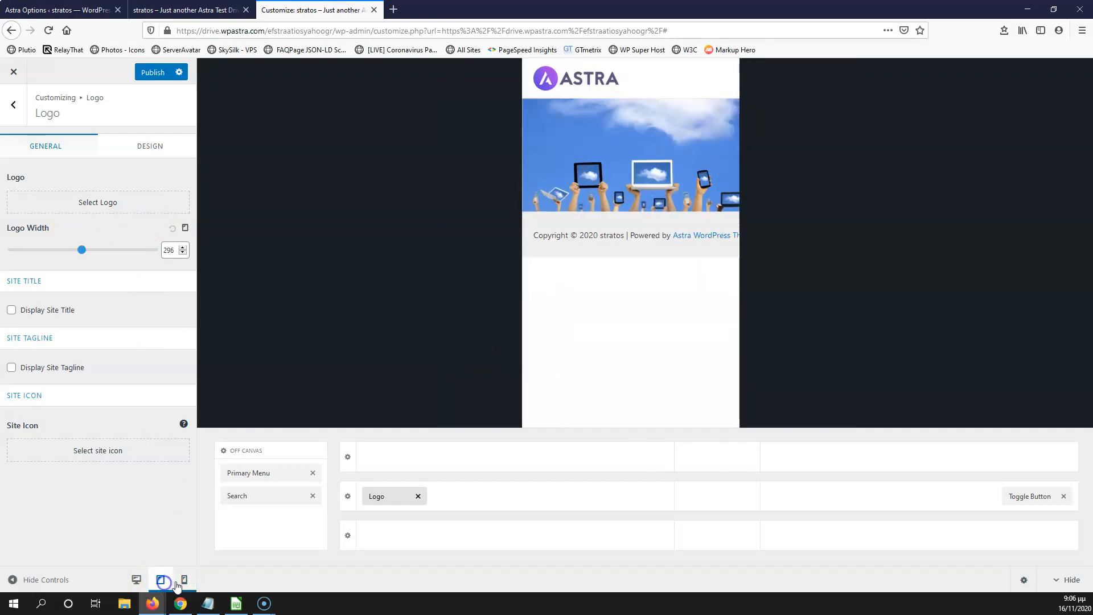
left_click(182, 580)
left_click(160, 579)
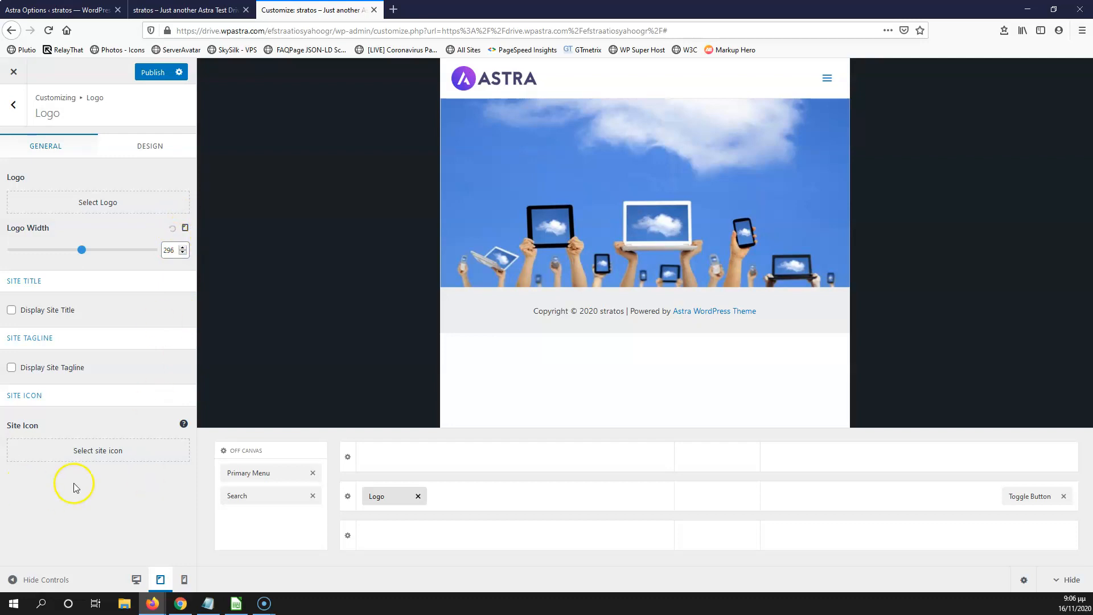
Step: Leave the Logo and Header Builder settings and return to the main Customizer sections
left_click(13, 105)
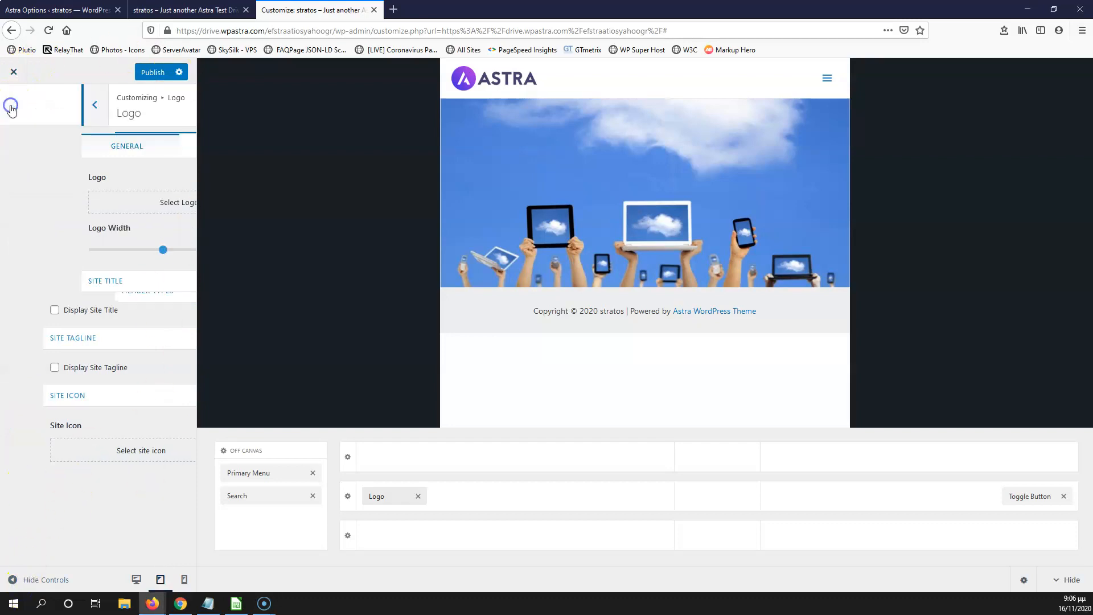
left_click(13, 103)
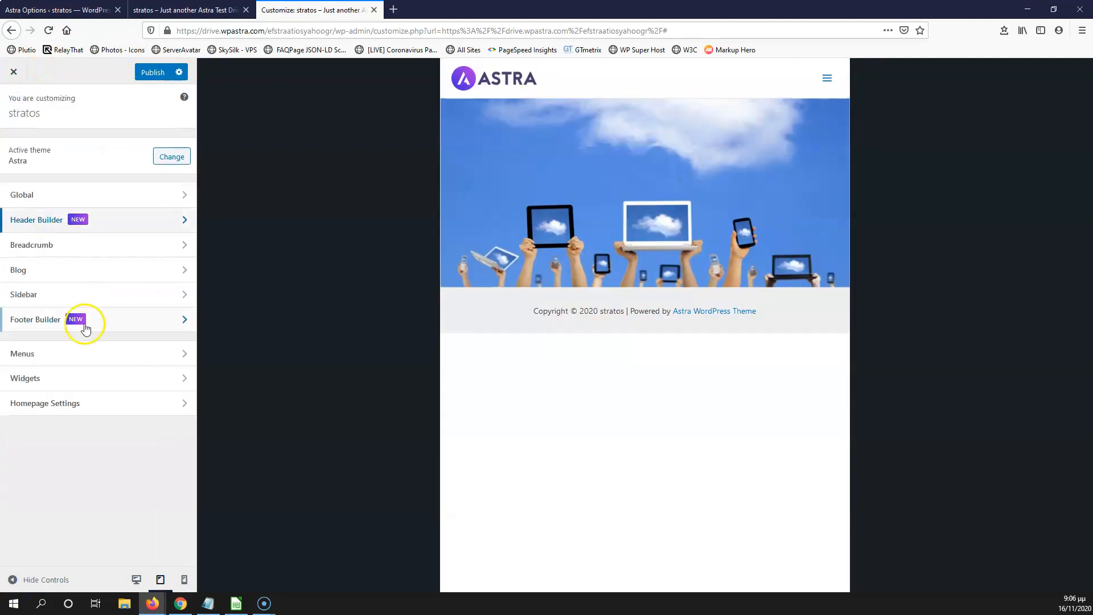
Step: Open the Footer Builder and set the Primary Footer row to 4 columns using the layout with a wider first column
left_click(40, 329)
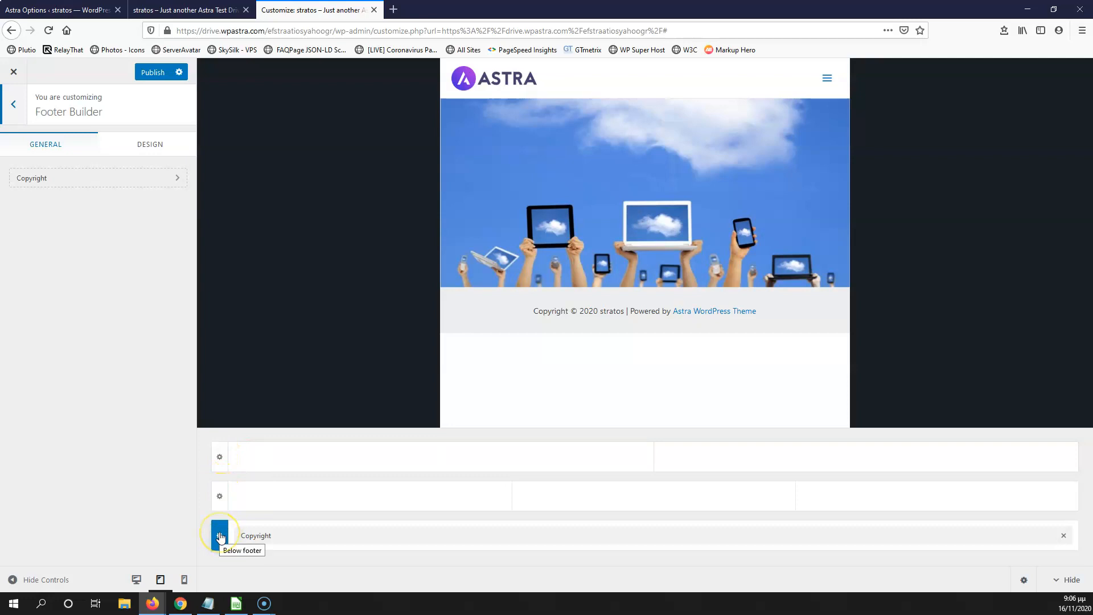
left_click(220, 461)
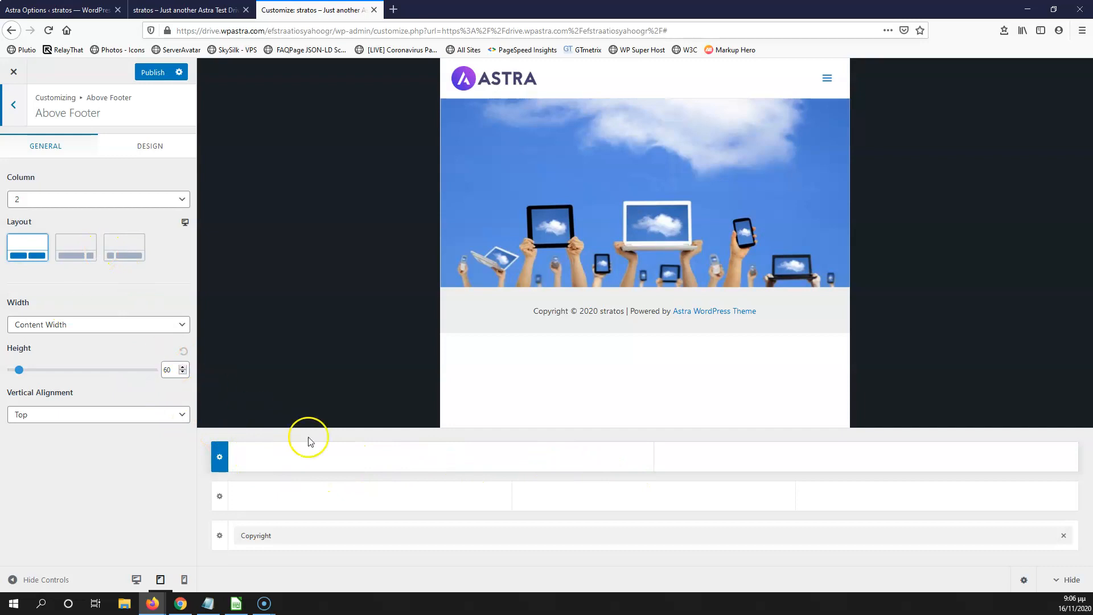
left_click(219, 496)
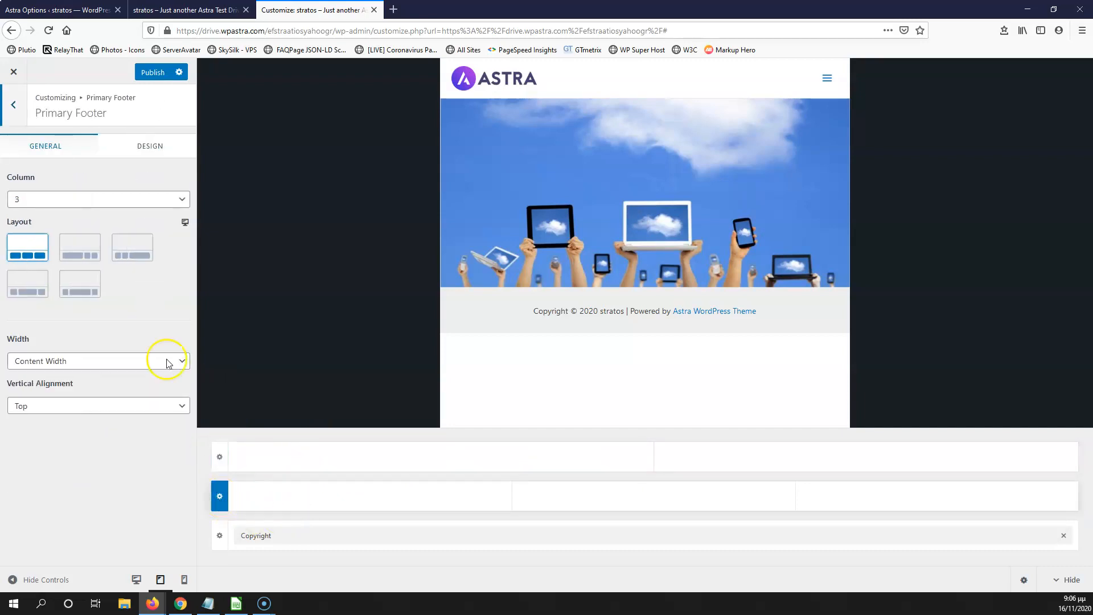
left_click(76, 283)
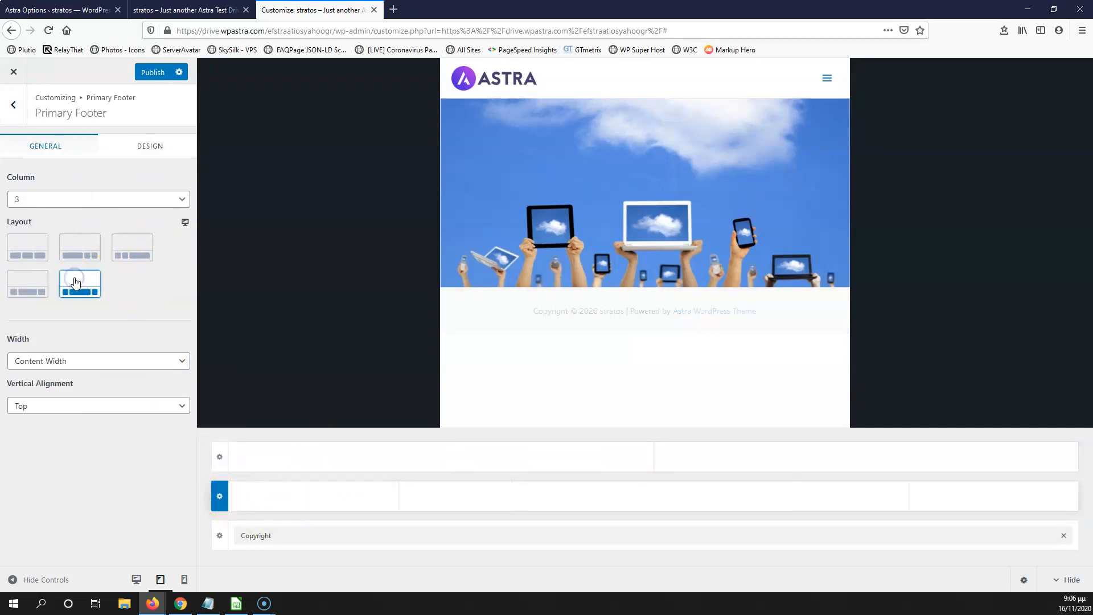
left_click(84, 203)
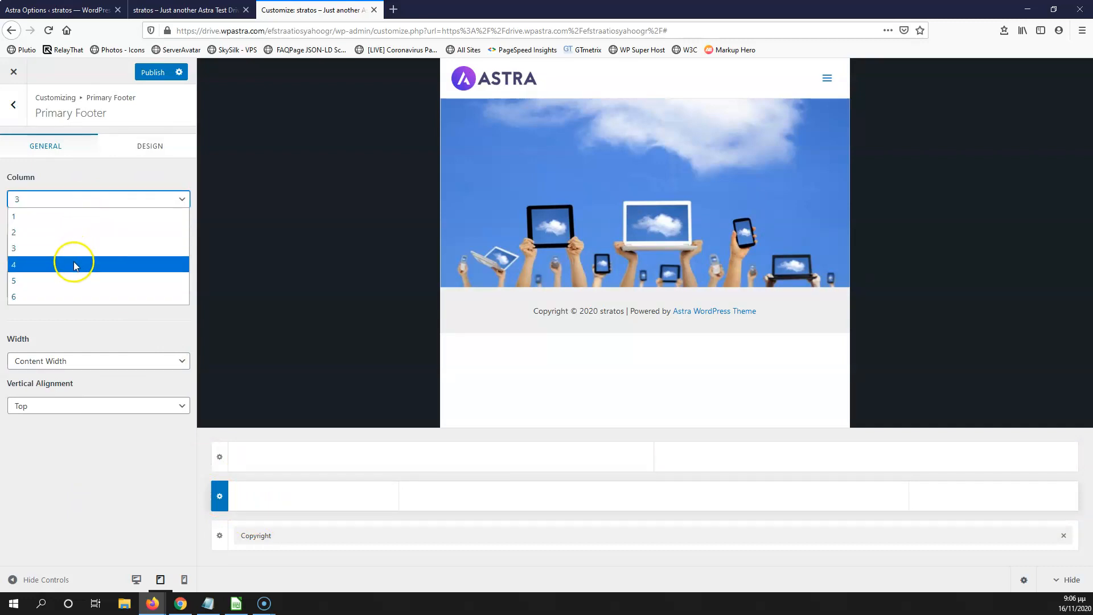
left_click(73, 262)
left_click(74, 250)
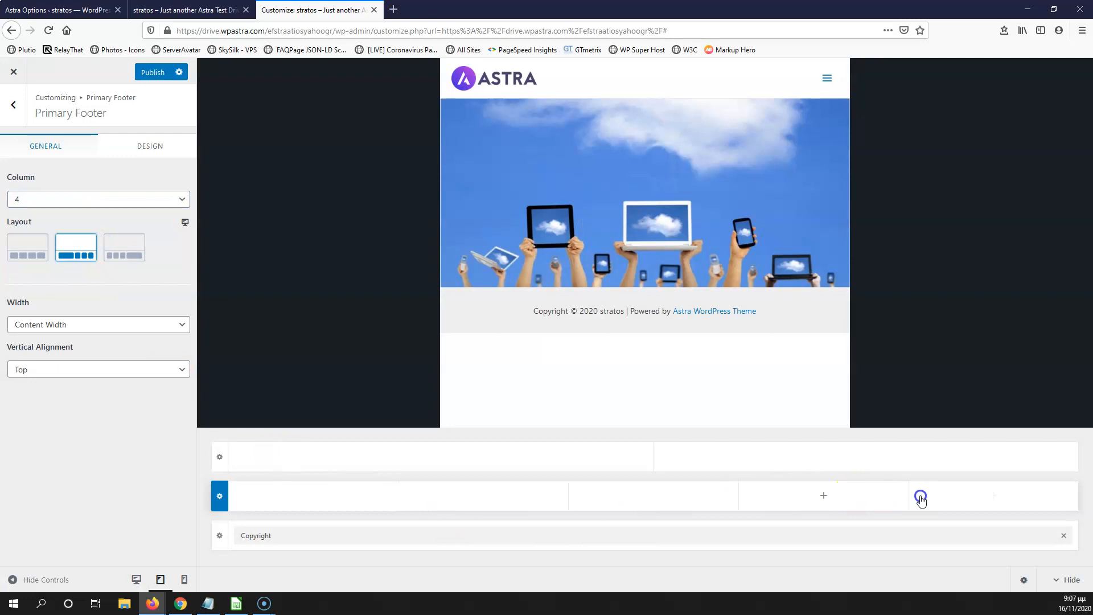
left_click(548, 508)
Step: Check the Below Footer and Above Footer row settings, and add a Footer Menu element to the Above Footer's first column
left_click(220, 536)
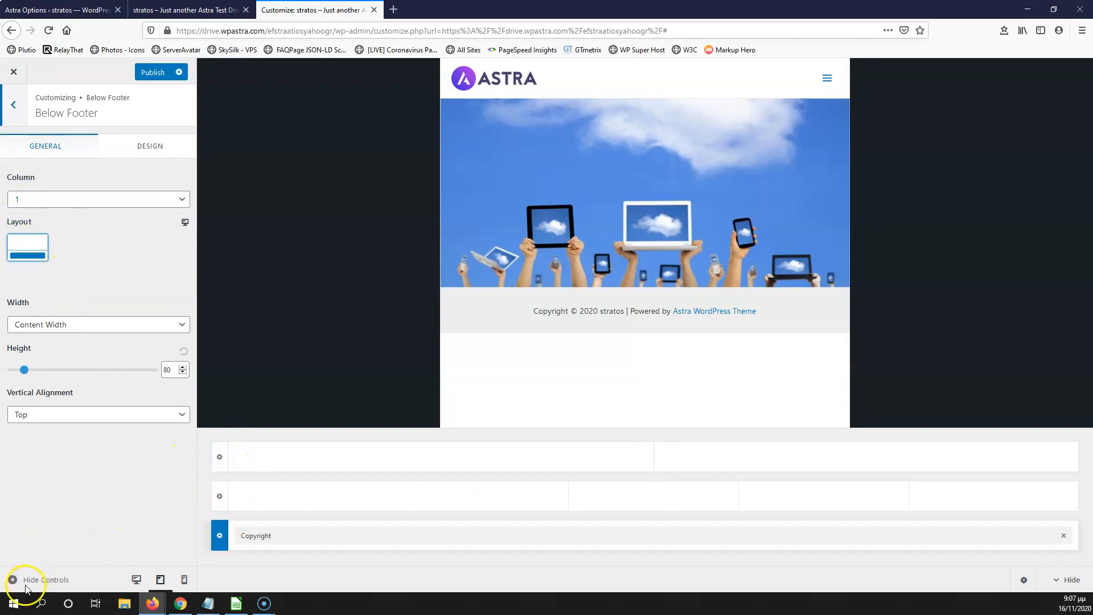
left_click(219, 456)
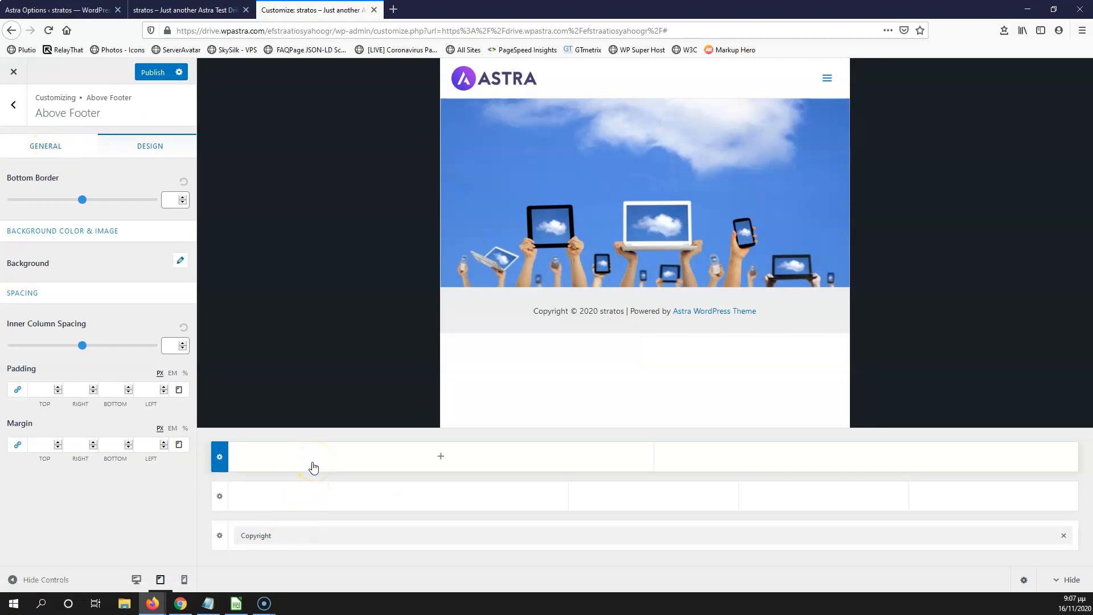
left_click(441, 456)
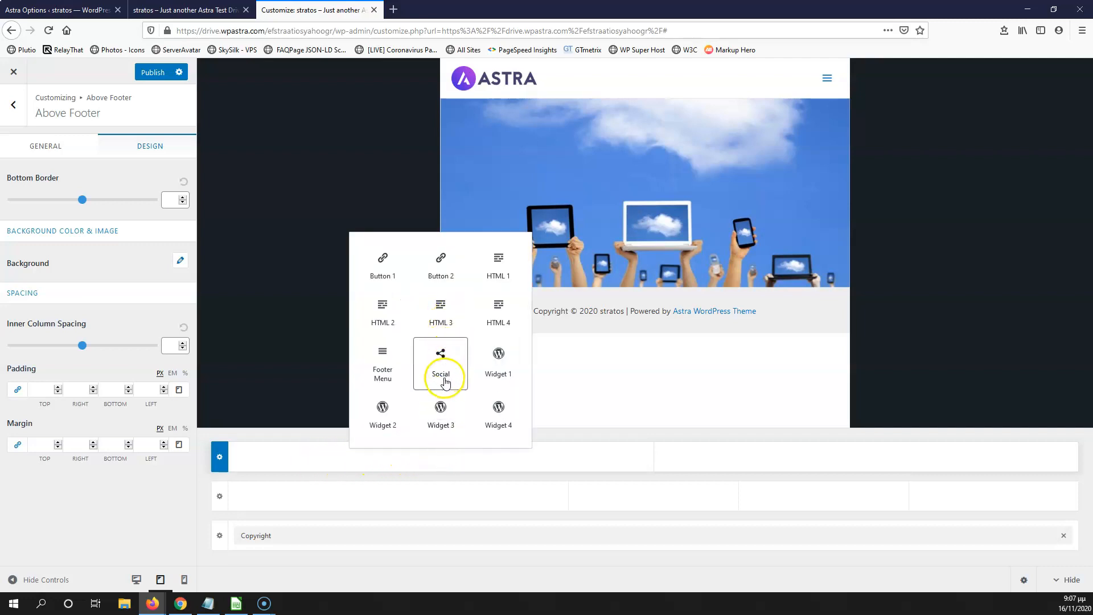
left_click(390, 357)
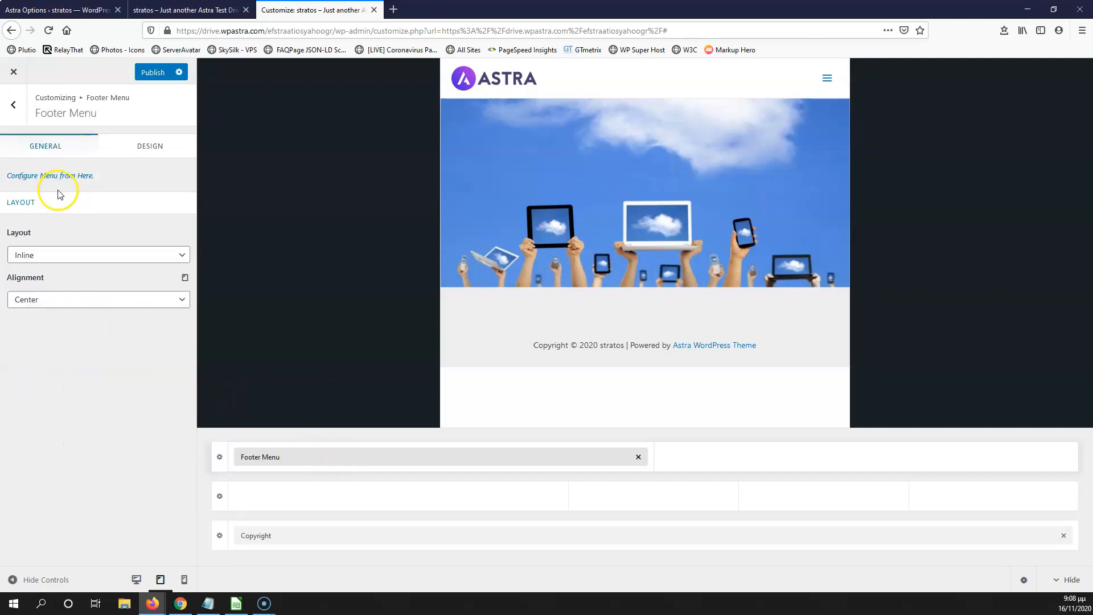
Step: Open the menu locations from the Footer Menu settings and assign the Main menu to the Footer Menu location
left_click(54, 178)
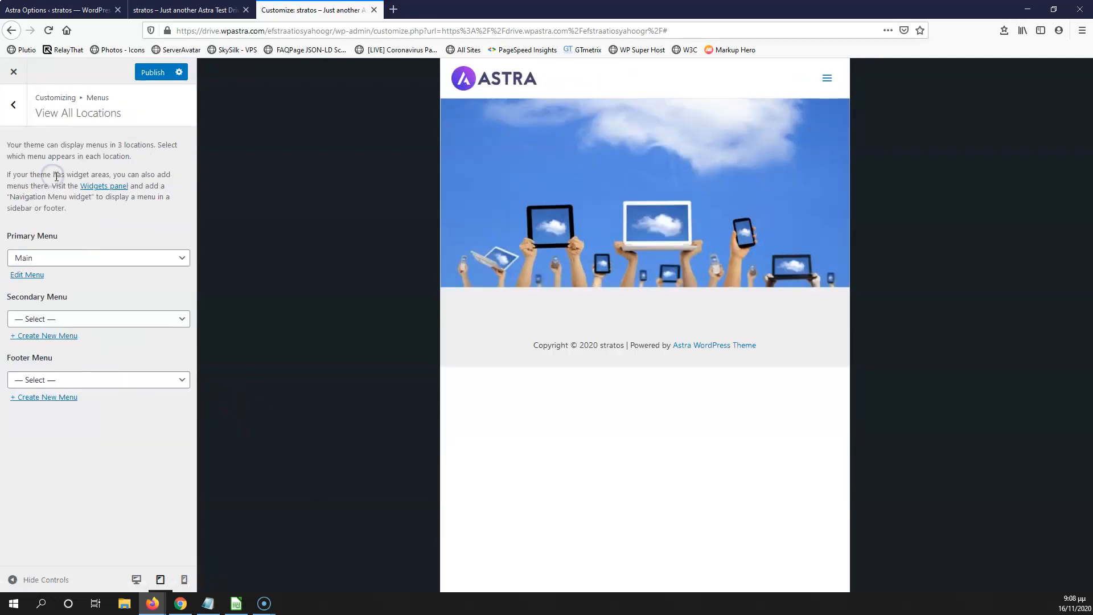
left_click(60, 380)
left_click(49, 413)
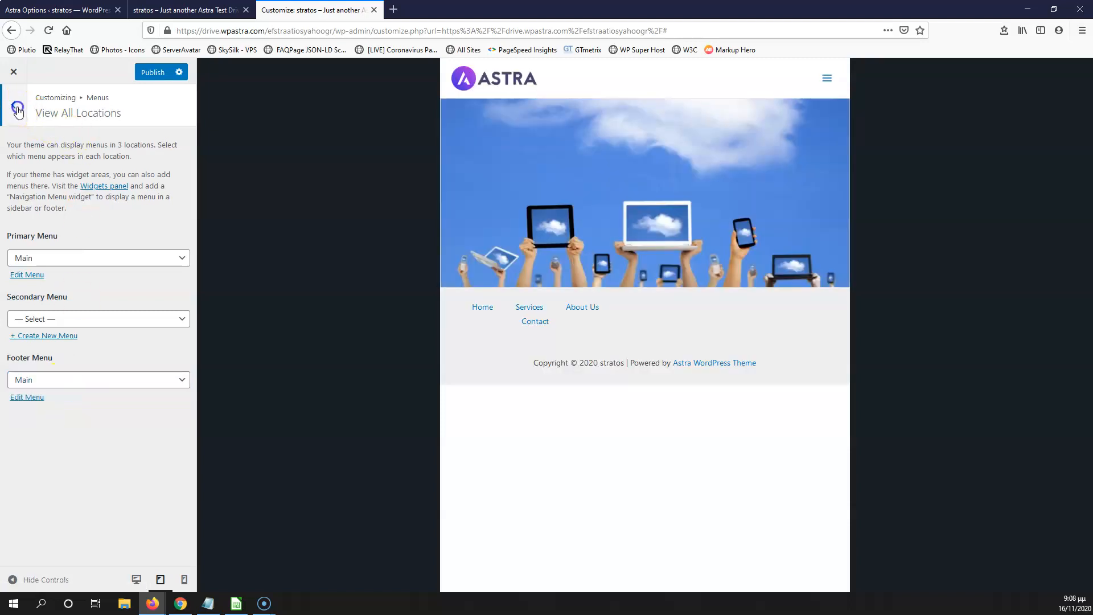
Step: Return to the Footer Builder and set the Footer Menu element's layout to Stack
left_click(19, 113)
left_click(17, 111)
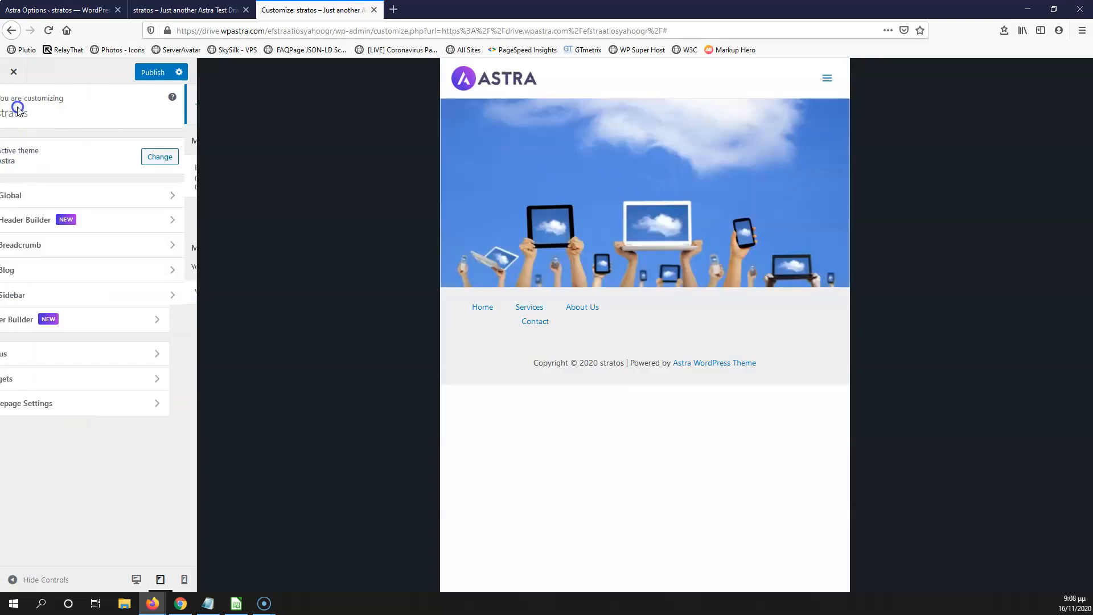
left_click(48, 322)
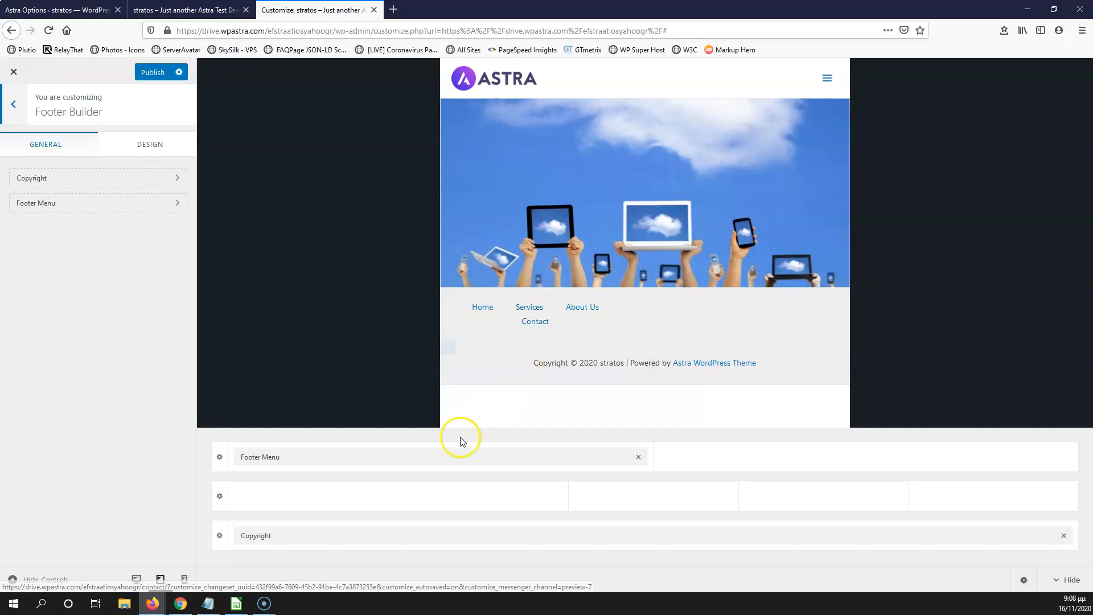
left_click(438, 460)
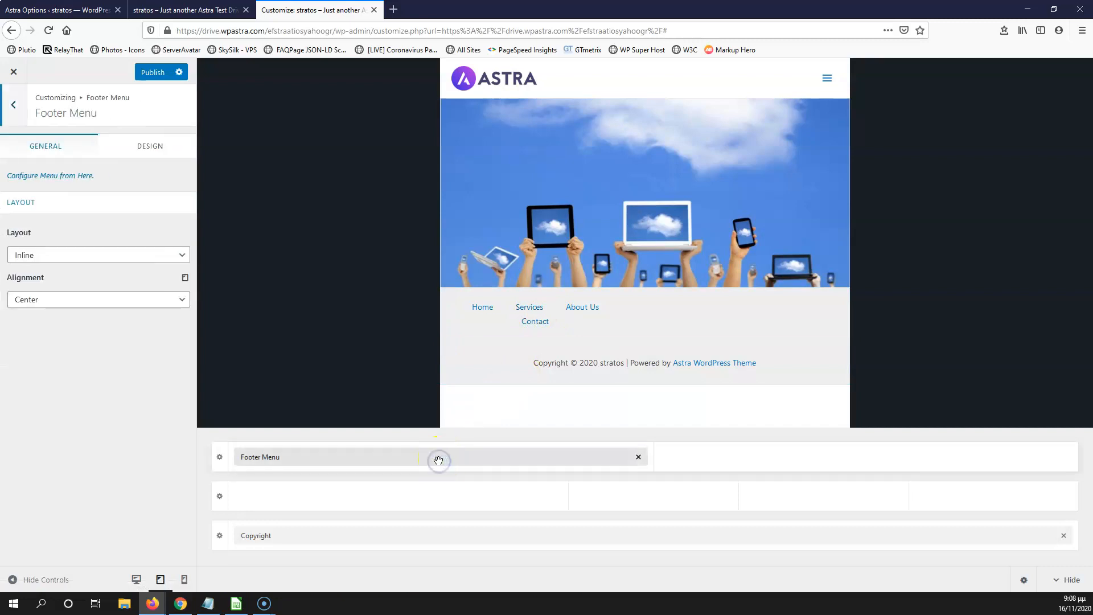
left_click(34, 261)
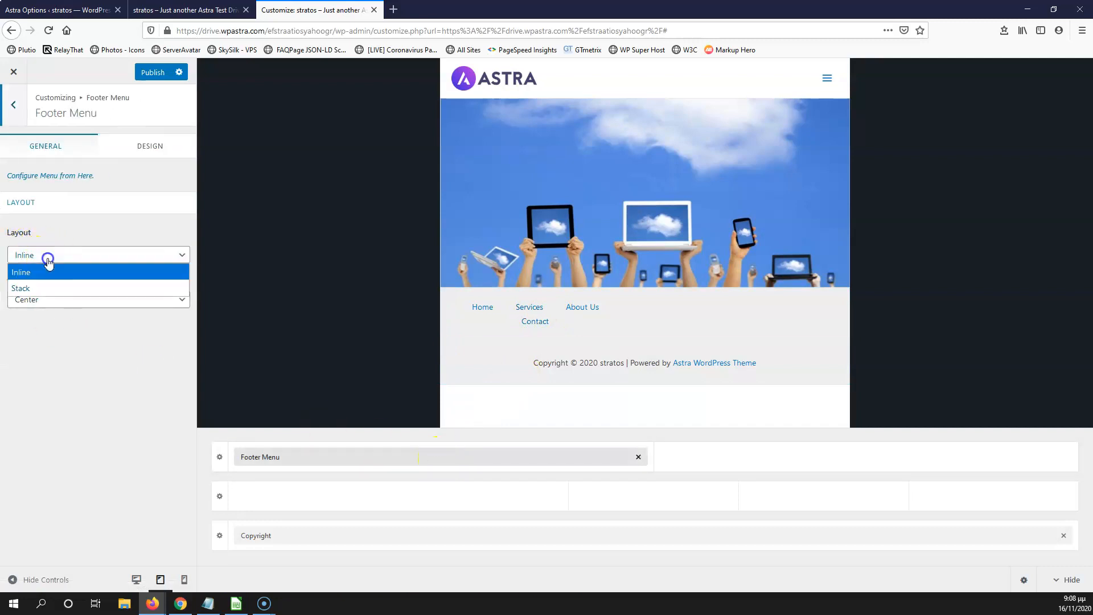
left_click(41, 289)
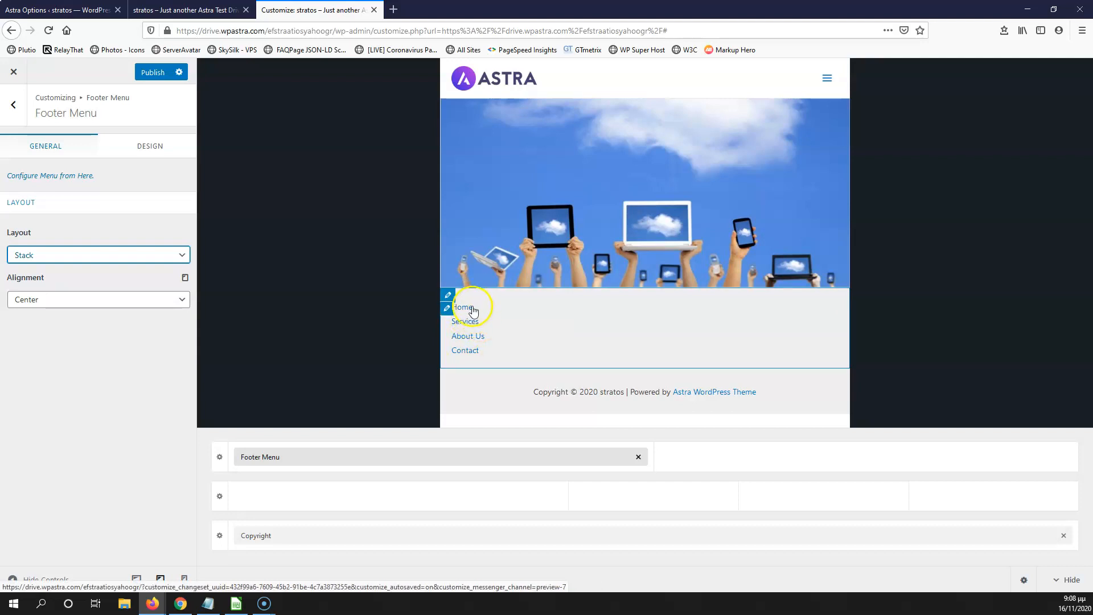
Step: Add Button 2 to the first column of the Primary Footer and set its alignment to Center
left_click(399, 497)
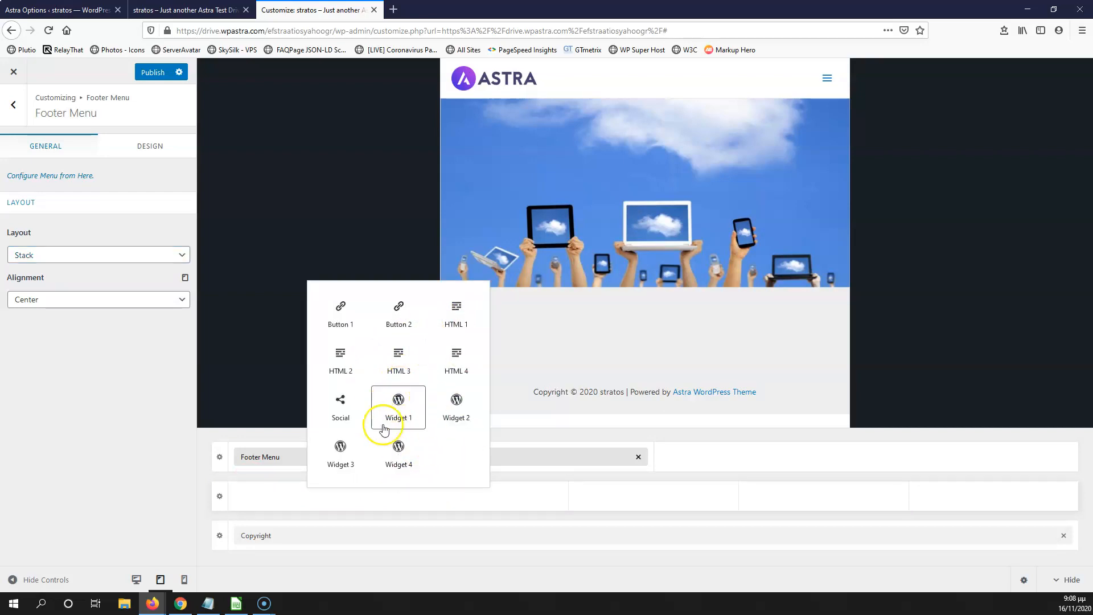
left_click(397, 311)
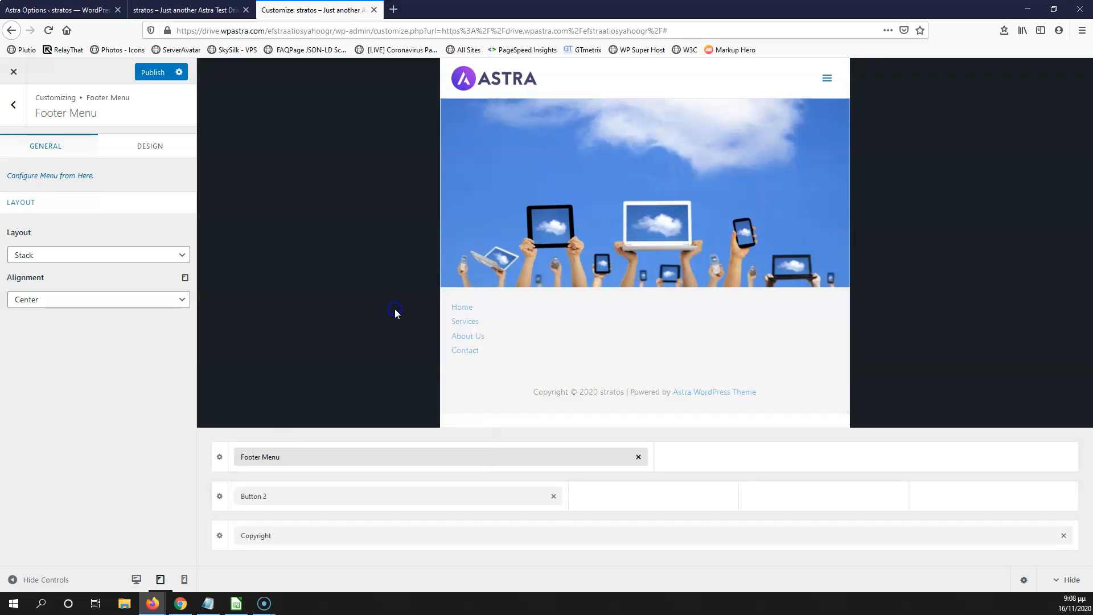
left_click(273, 497)
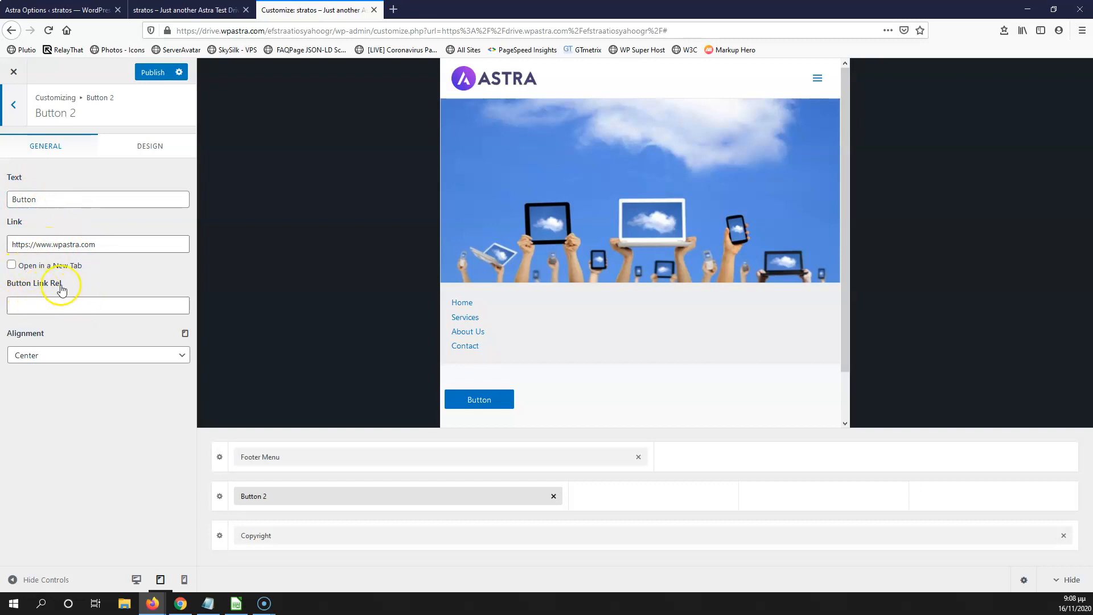
left_click(55, 362)
left_click(51, 386)
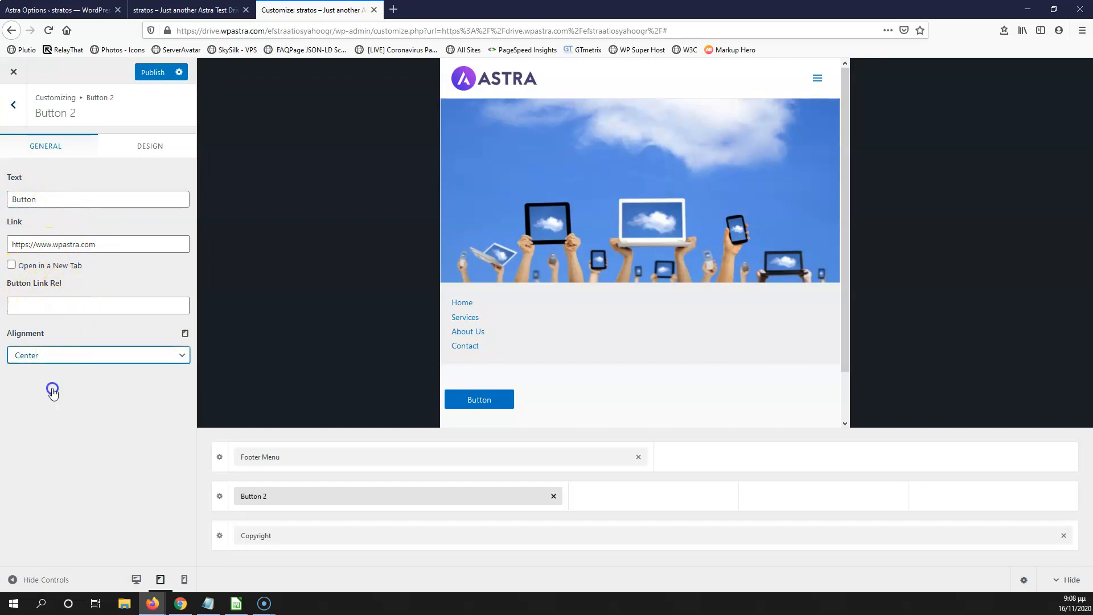
Step: Look at the Copyright element's settings, and set the Footer Menu's font size to 12 px in its design typography
left_click(298, 531)
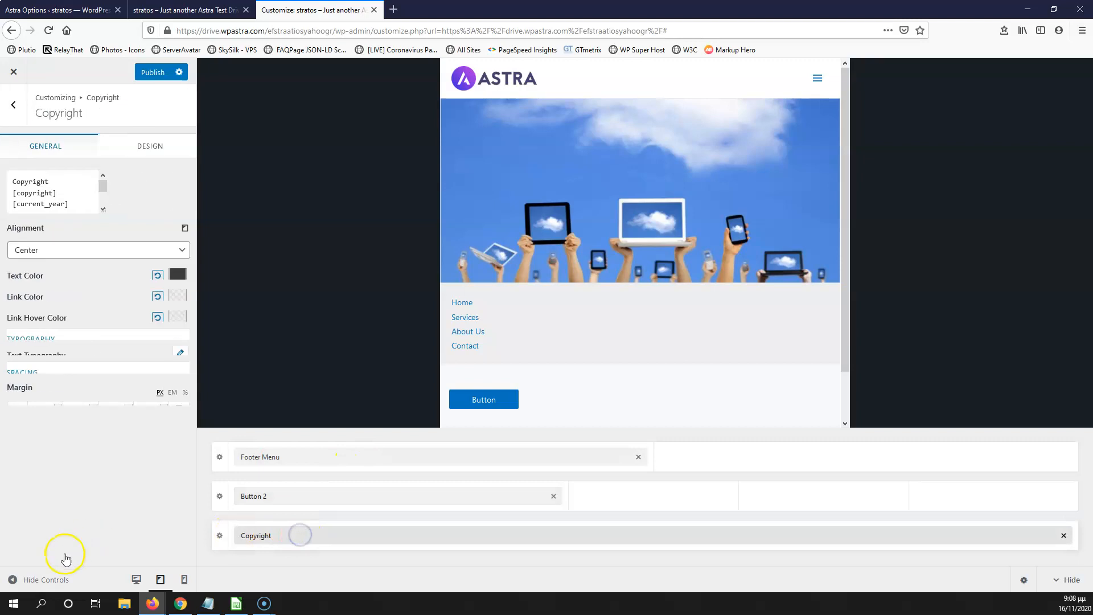
left_click(296, 456)
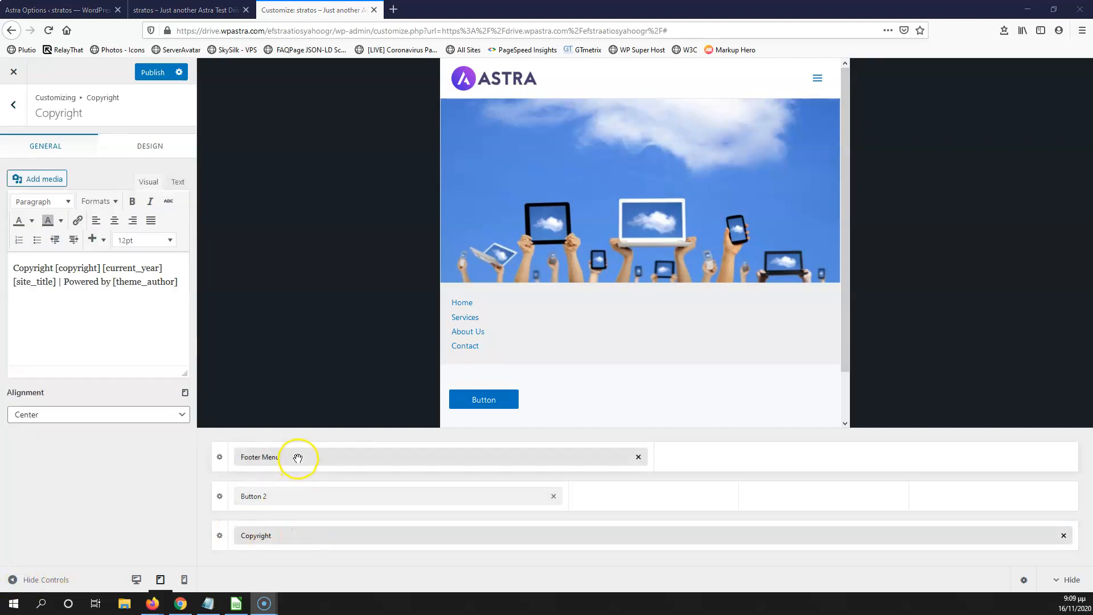
left_click(148, 146)
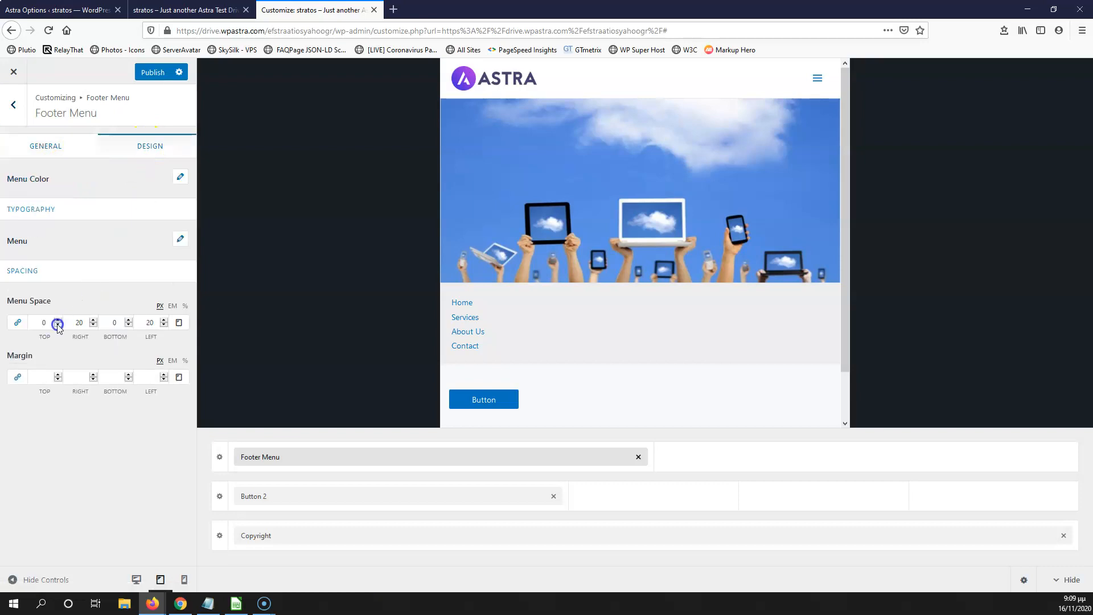
left_click(178, 242)
left_click(87, 334)
type("20")
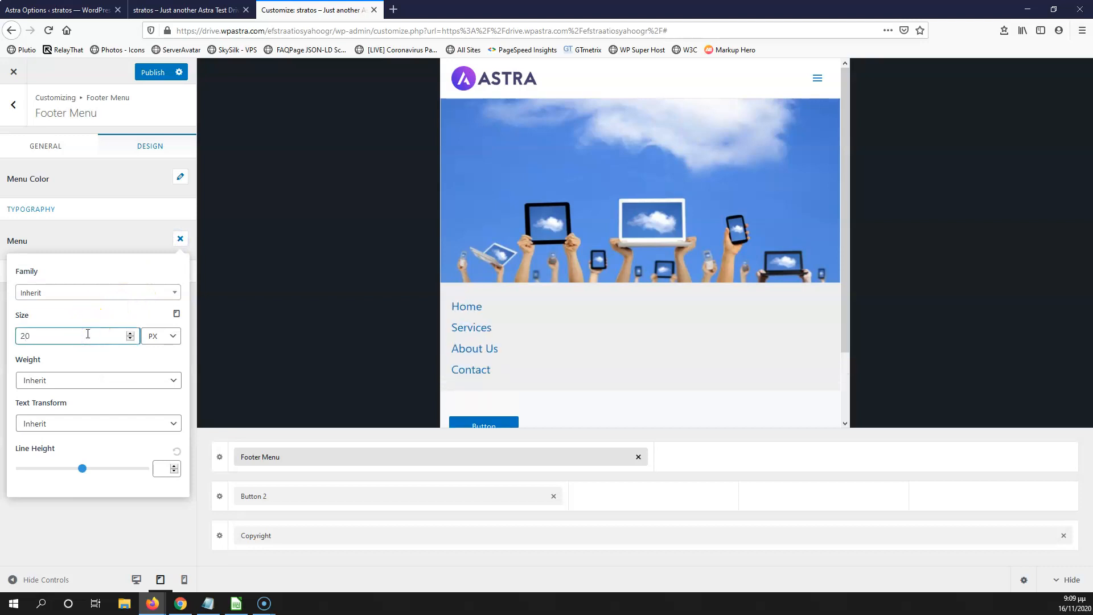
key("Down")
key("Down")
key("Down")
key("Down")
key("Down")
key("Down")
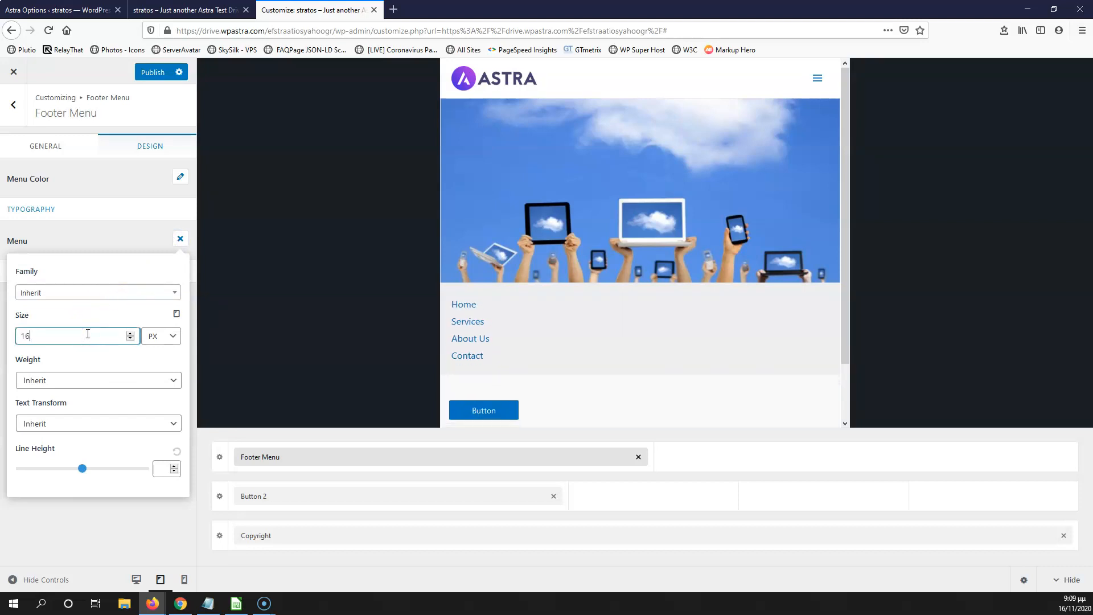
key("Down")
key("Down")
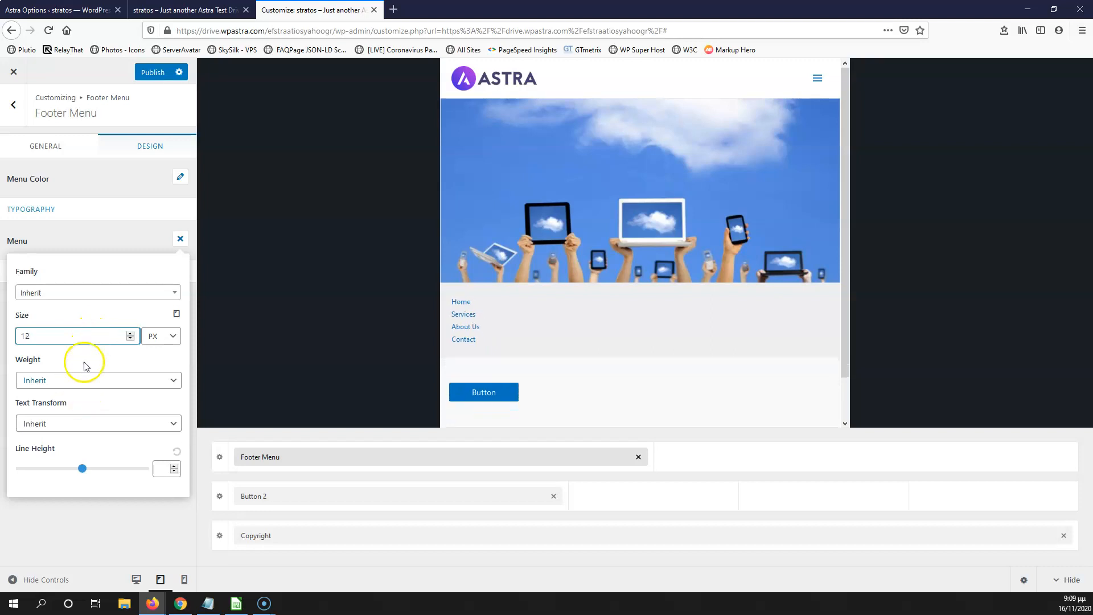
Step: Set the Footer Menu's font family to Verdana and close the typography options
left_click(97, 294)
left_click(60, 381)
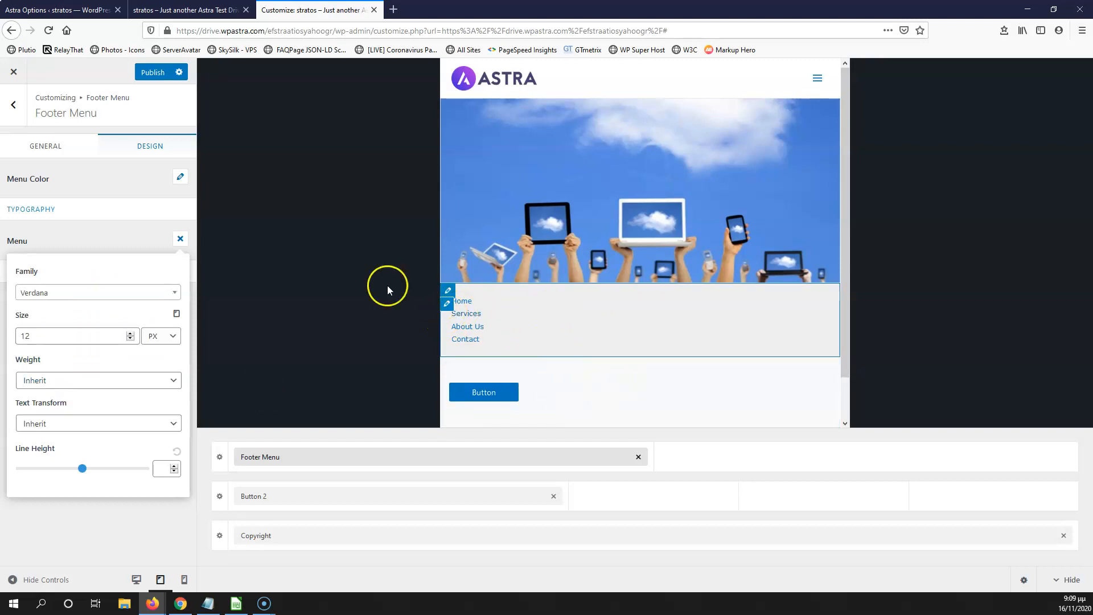
left_click(98, 232)
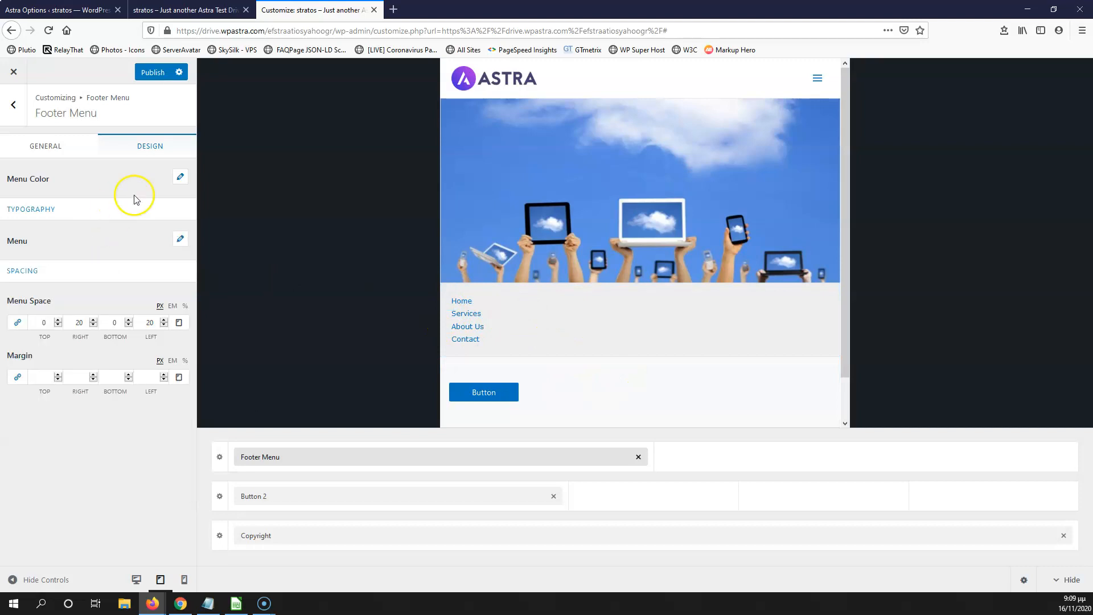
Step: Set the Footer Menu's normal link and text color to red for the tablet layout
left_click(180, 177)
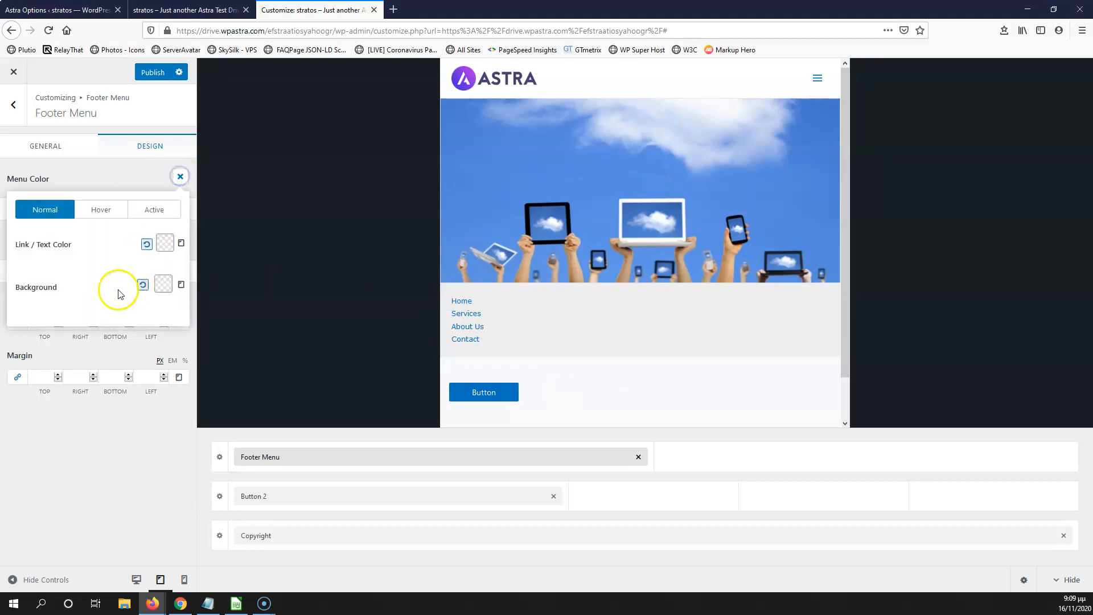
left_click(164, 243)
left_click_drag(73, 317, 168, 270)
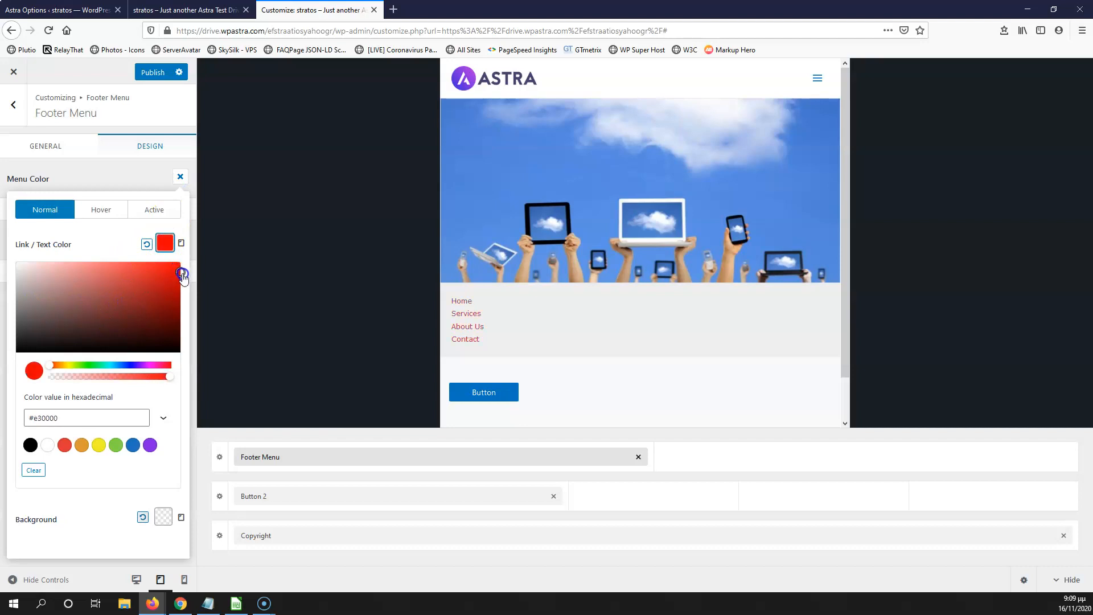
left_click(129, 171)
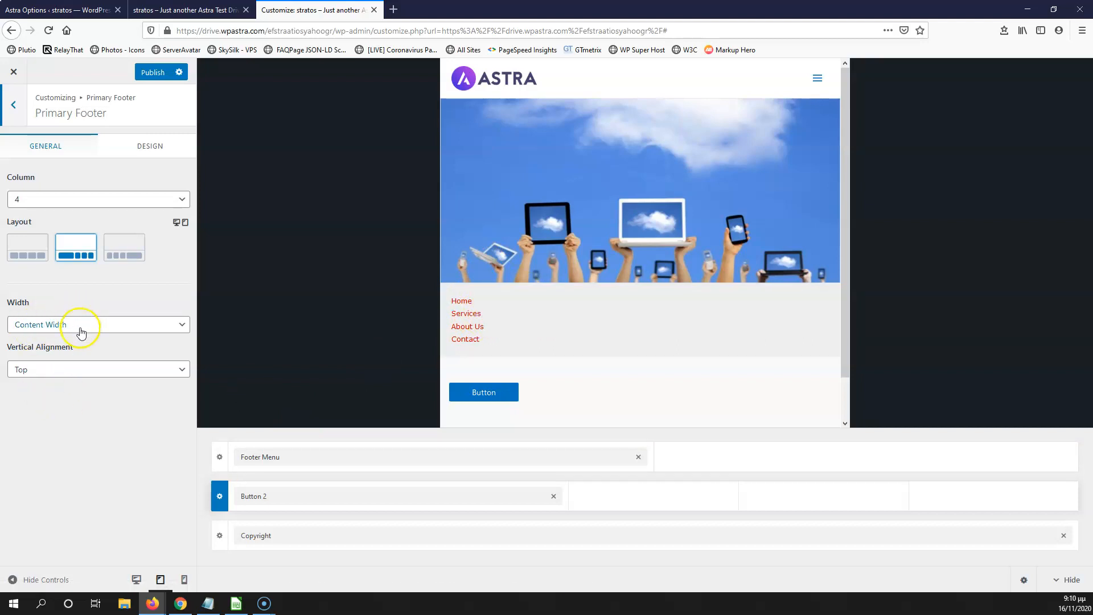
Step: Examine the Vertical Alignment and Width options of the Primary Footer row without changing them
left_click(50, 379)
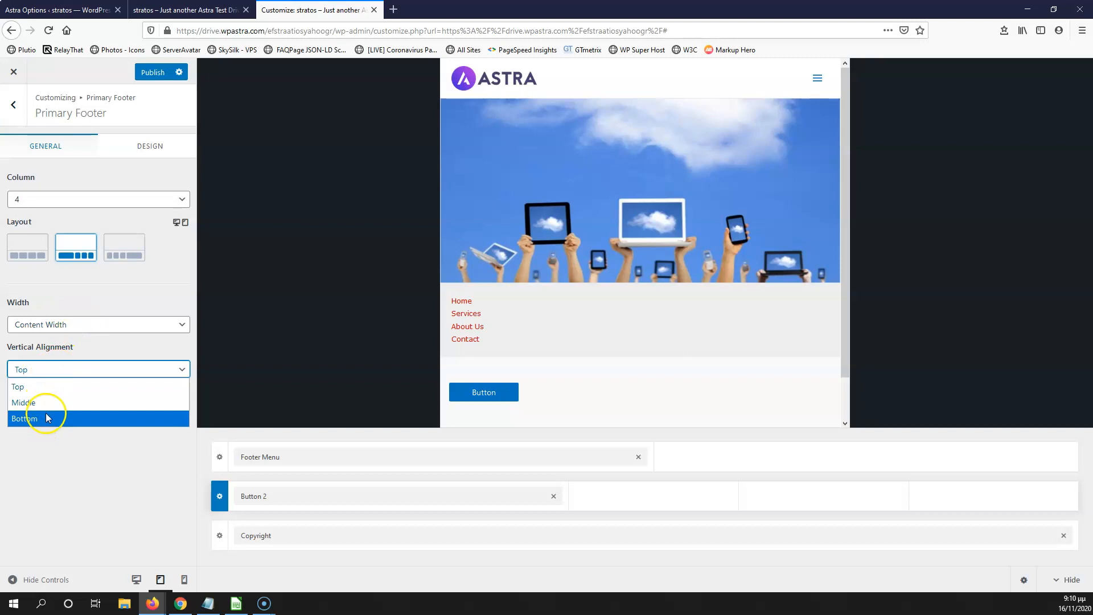
left_click(69, 327)
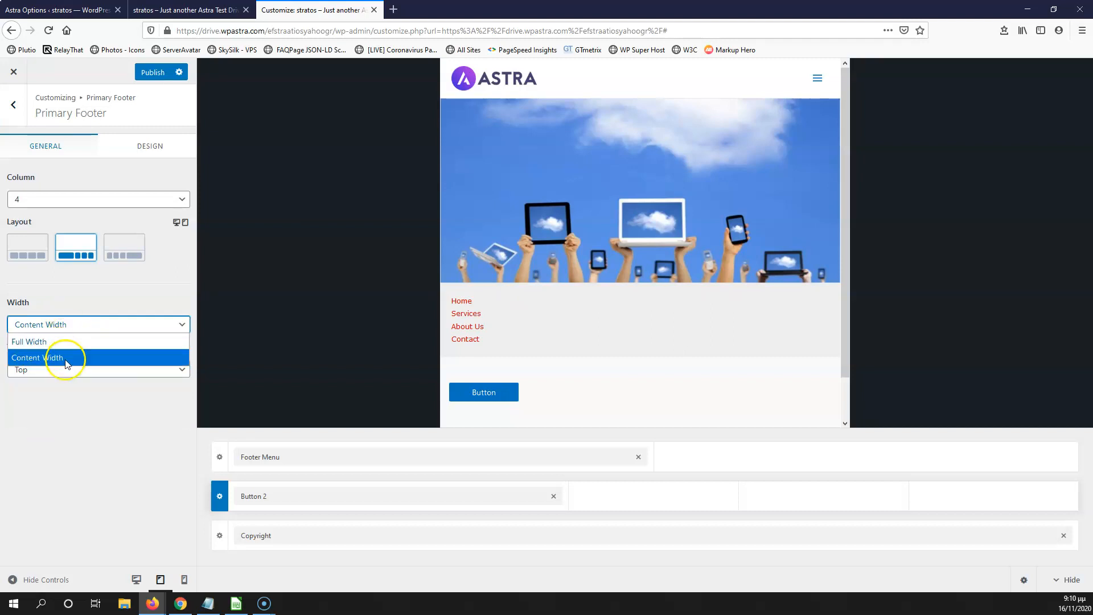
left_click(57, 470)
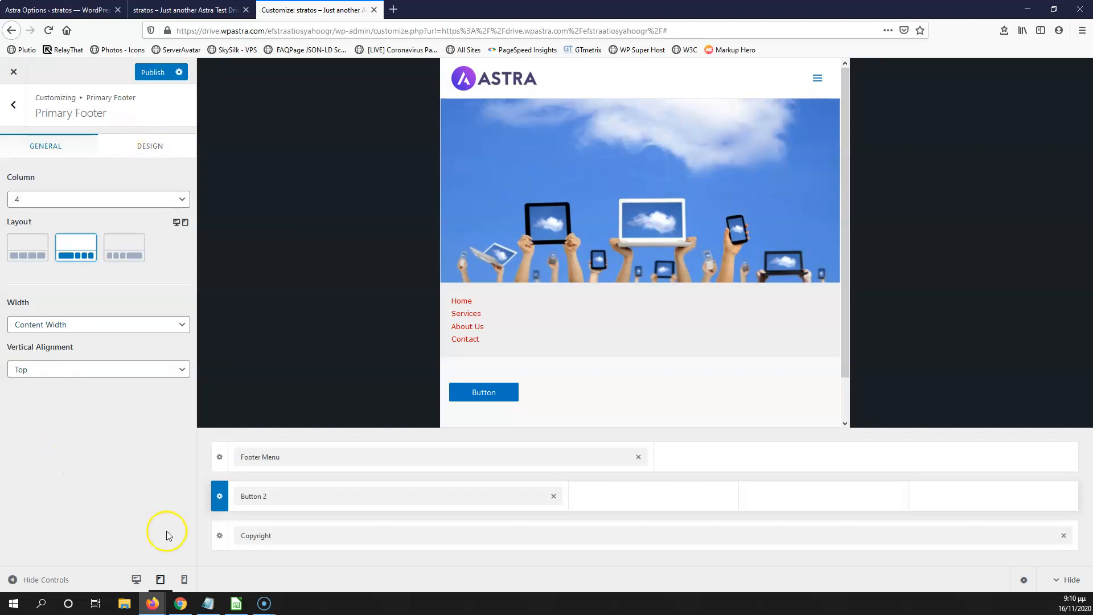
Step: Switch to the desktop layout and set the Primary Footer row's width to Full Width
left_click(135, 581)
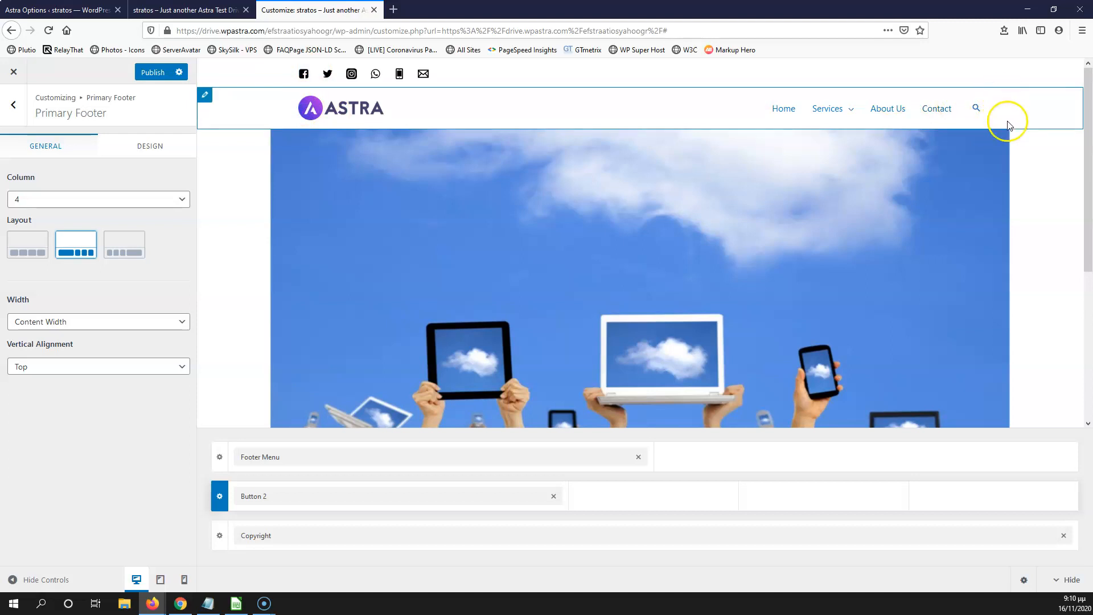
left_click(91, 322)
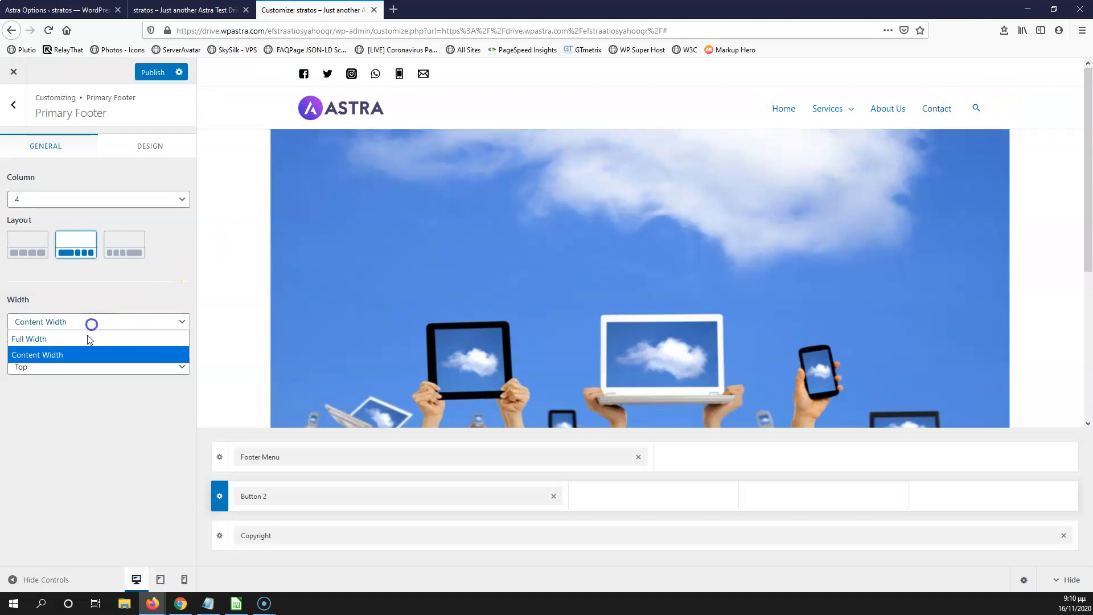
left_click(80, 340)
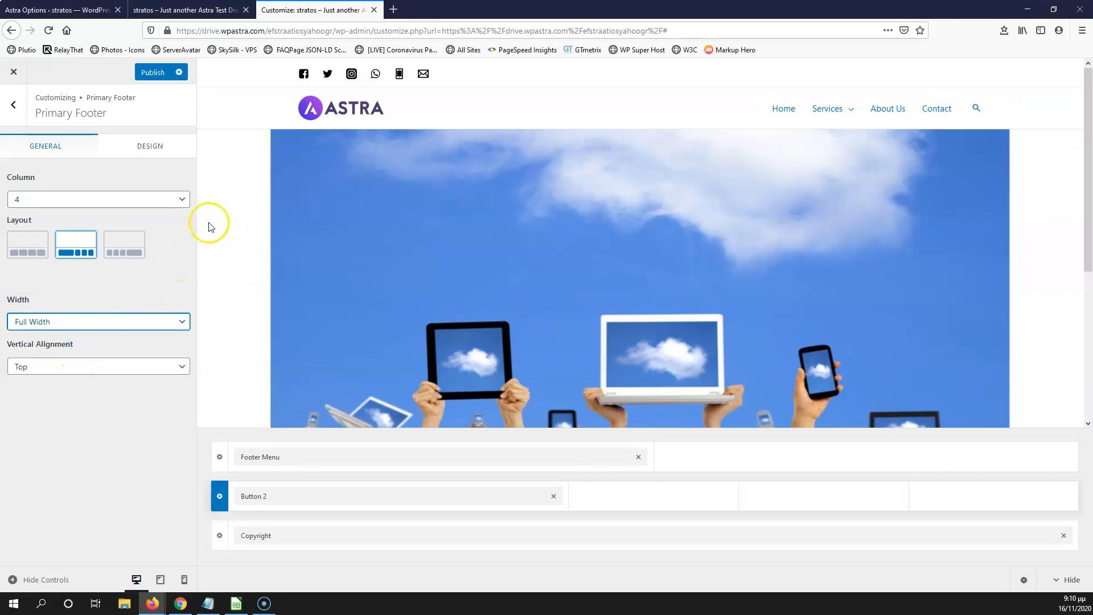
scroll(561, 265, "down", 5)
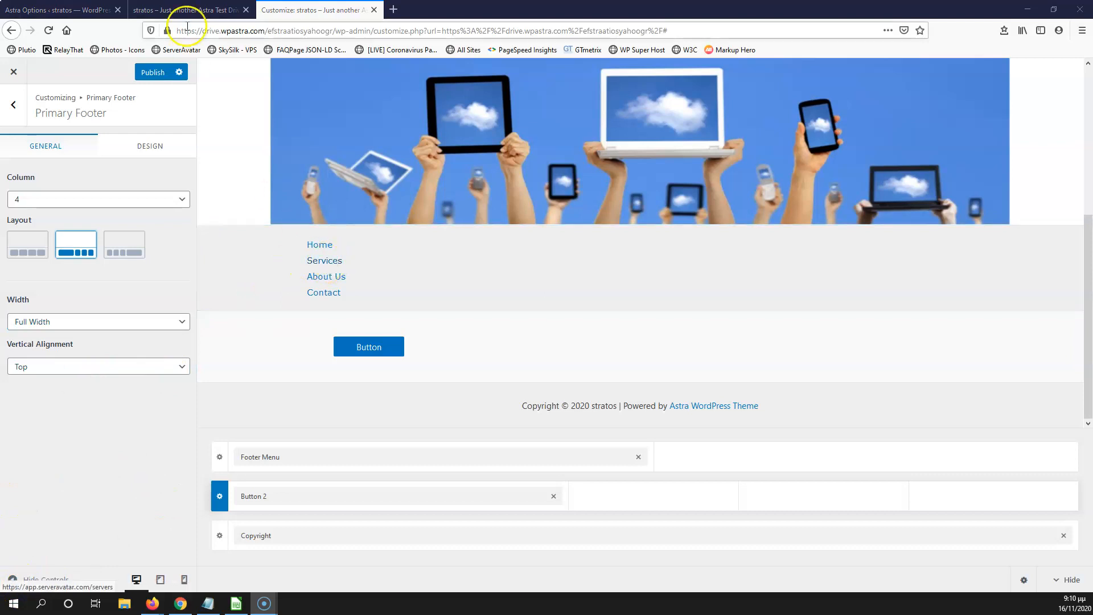
Step: Publish the customizations, and reload the live site to check its header and footer
left_click(147, 70)
left_click(171, 9)
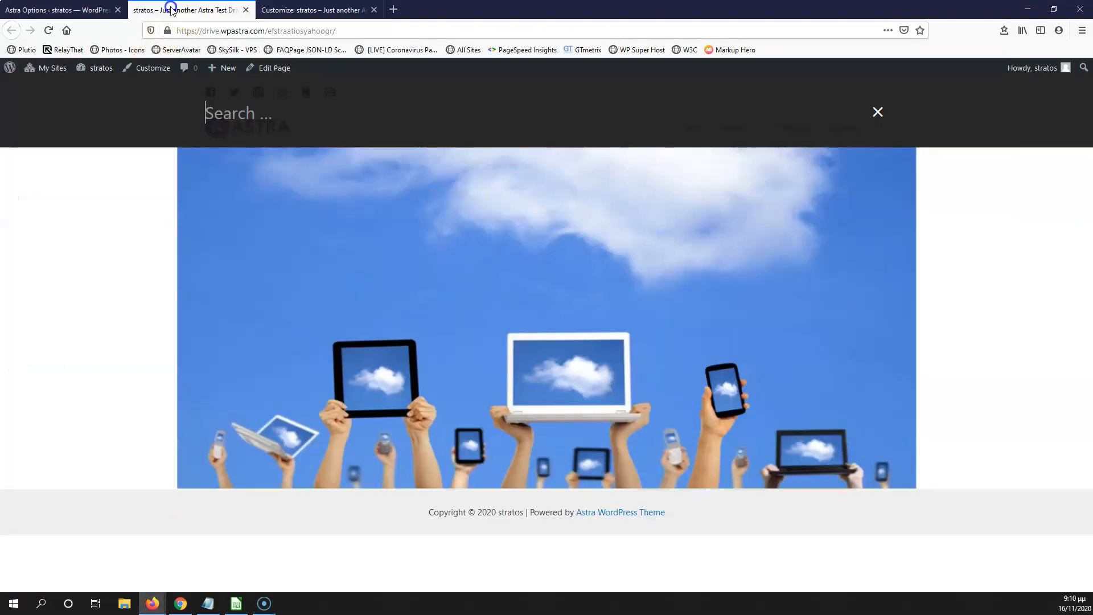
left_click(49, 30)
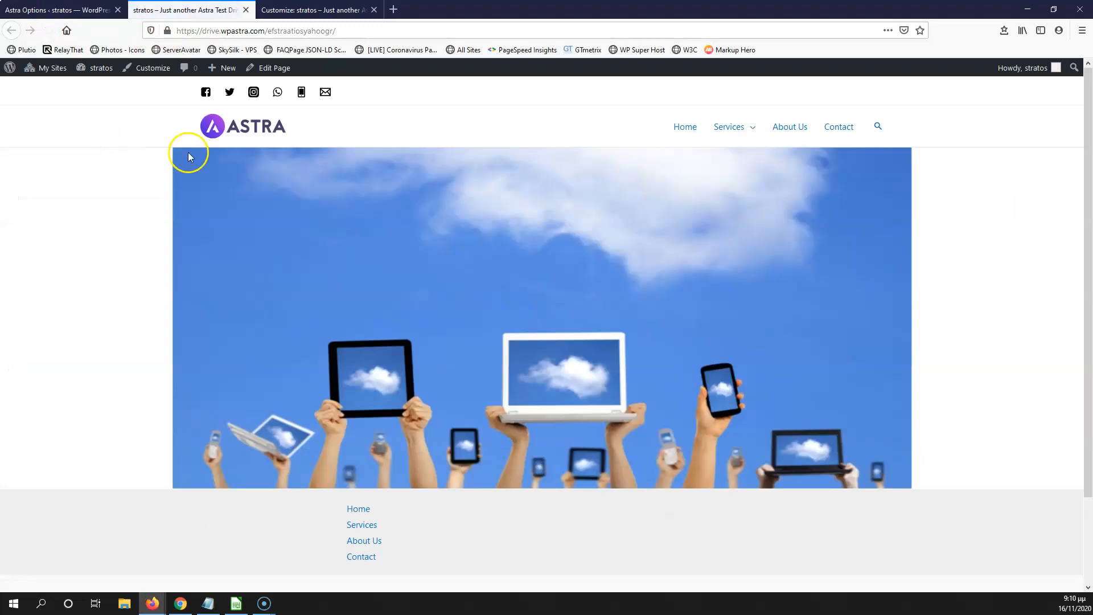
mouse_move(742, 134)
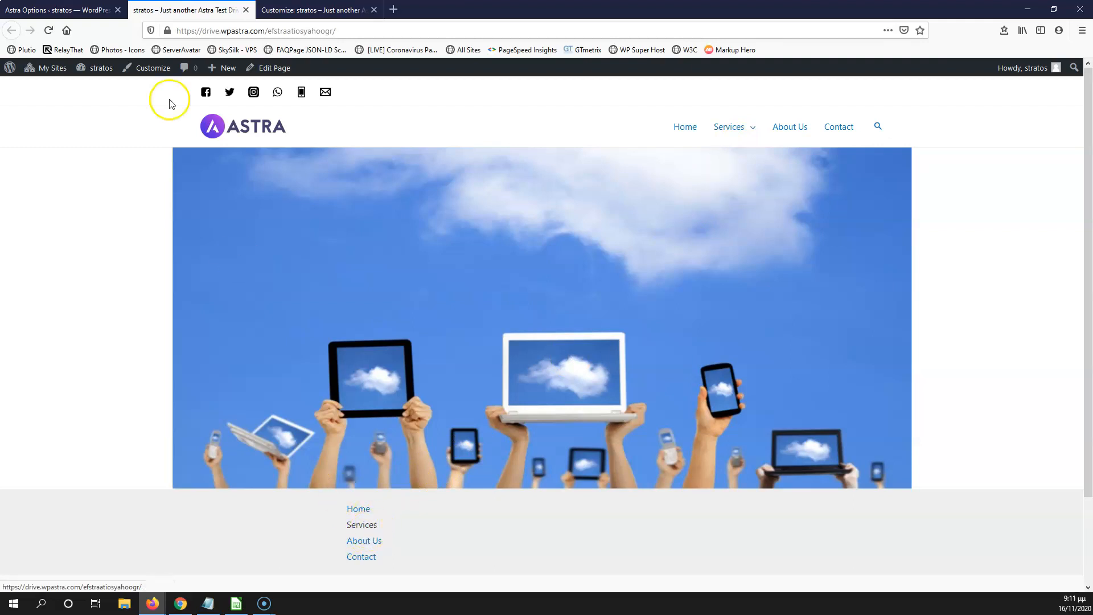
left_click(83, 10)
Step: Back in the Customizer, add a Social element to the fourth column of the Primary Footer row
left_click(298, 5)
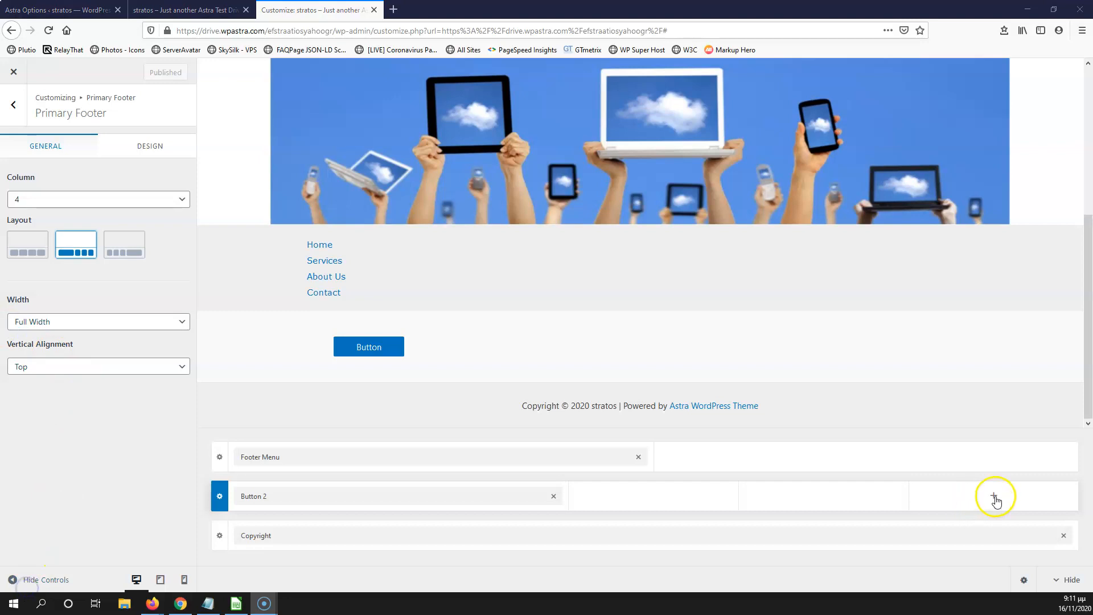
left_click(996, 499)
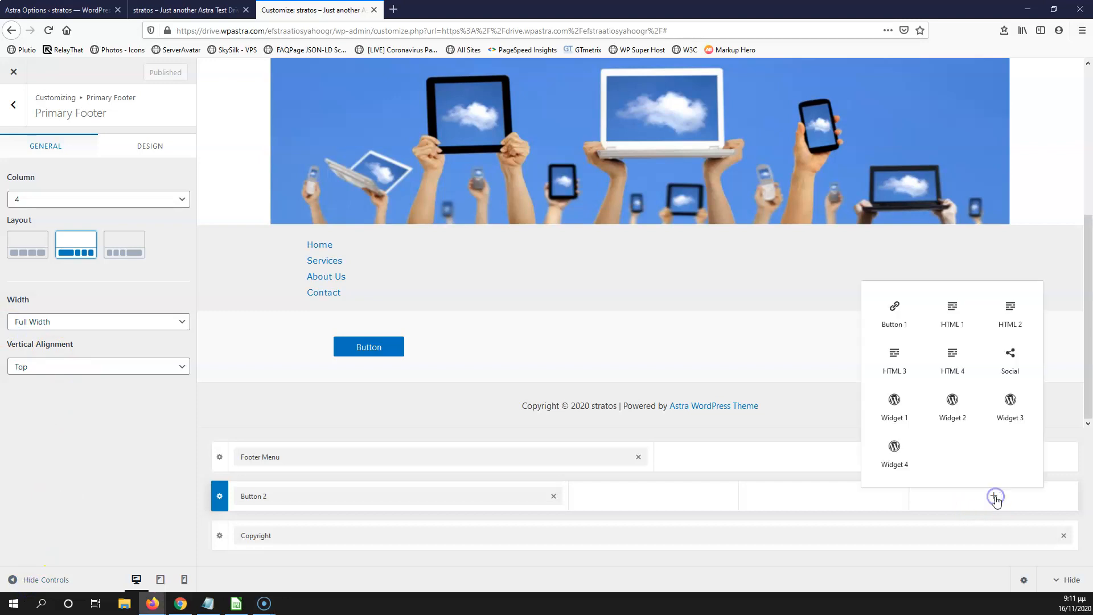
left_click(1011, 348)
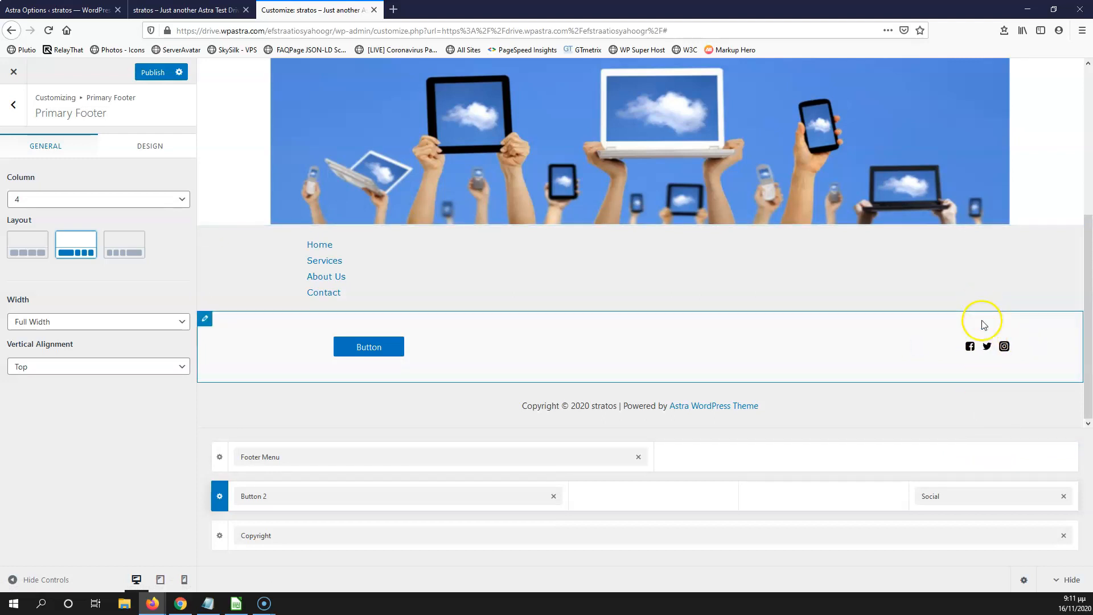
Step: Set the alignment of the Primary Footer's Social element to Left
left_click(966, 498)
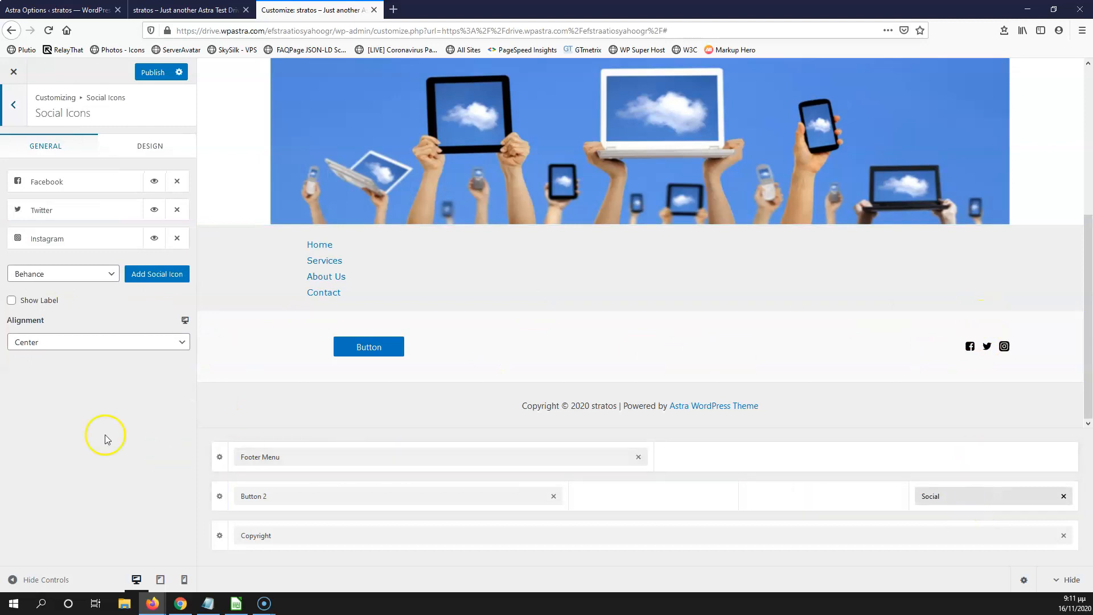
left_click(47, 345)
left_click(44, 359)
left_click(59, 346)
left_click(61, 424)
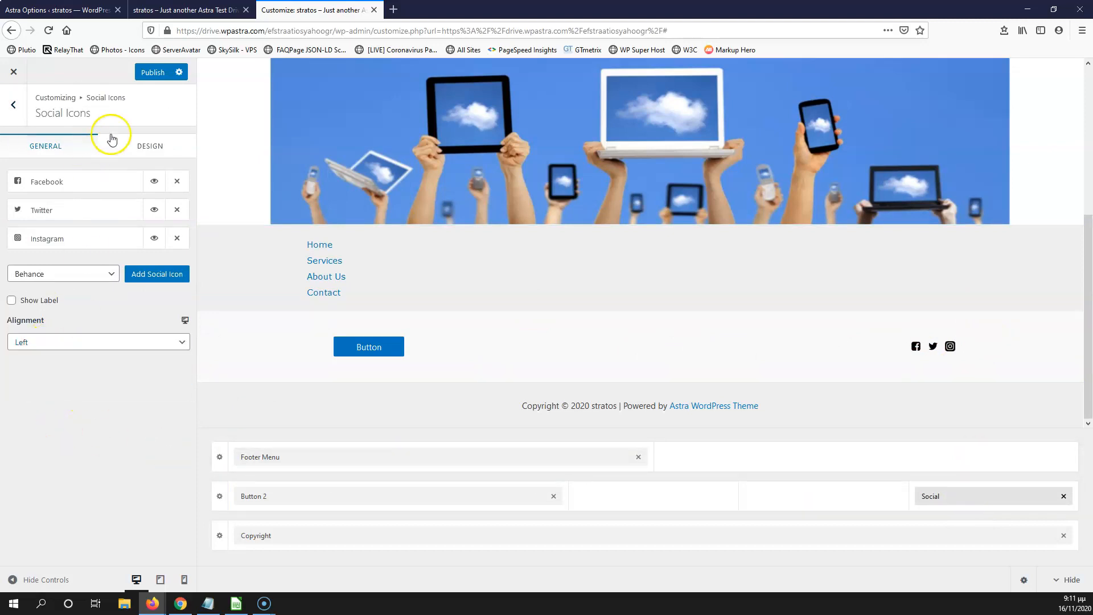
Step: Look at the social icons' design options, and add an HTML 2 element beside the Footer Menu in the same column
left_click(150, 145)
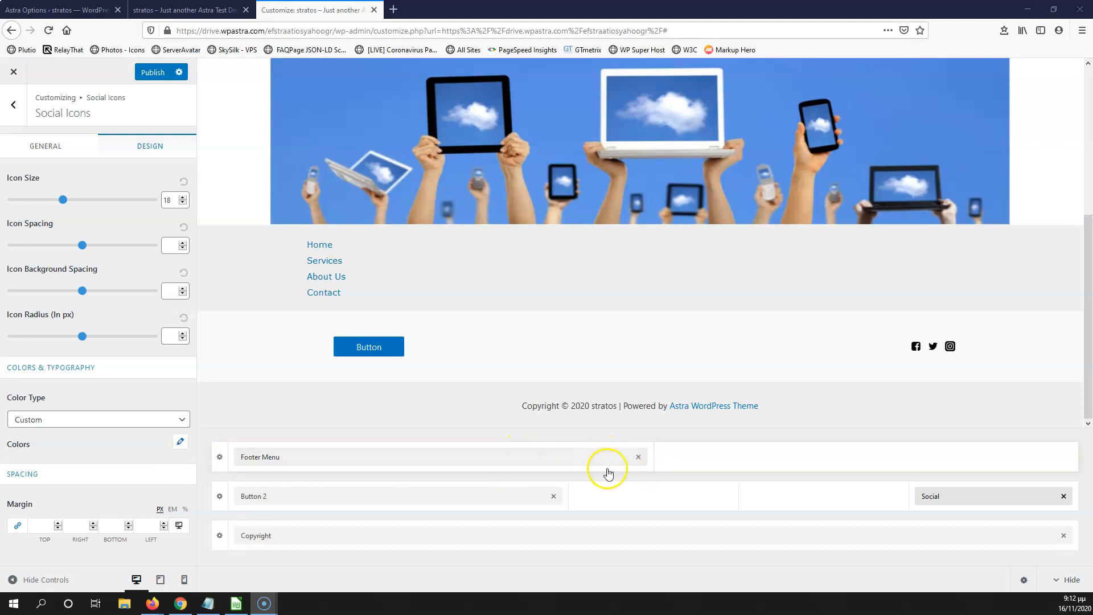
left_click(434, 472)
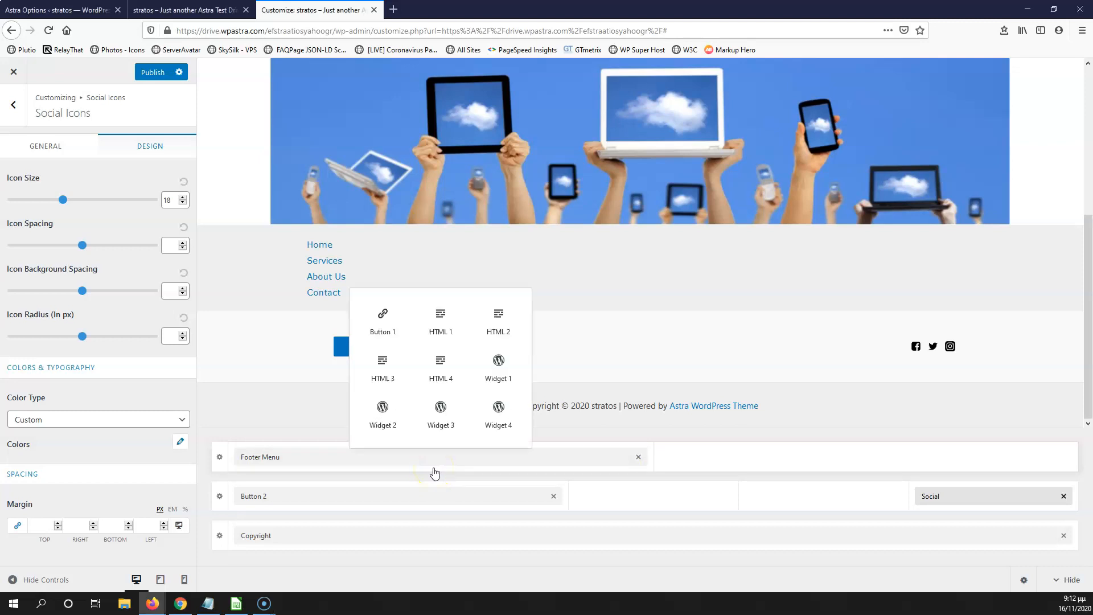
left_click(498, 321)
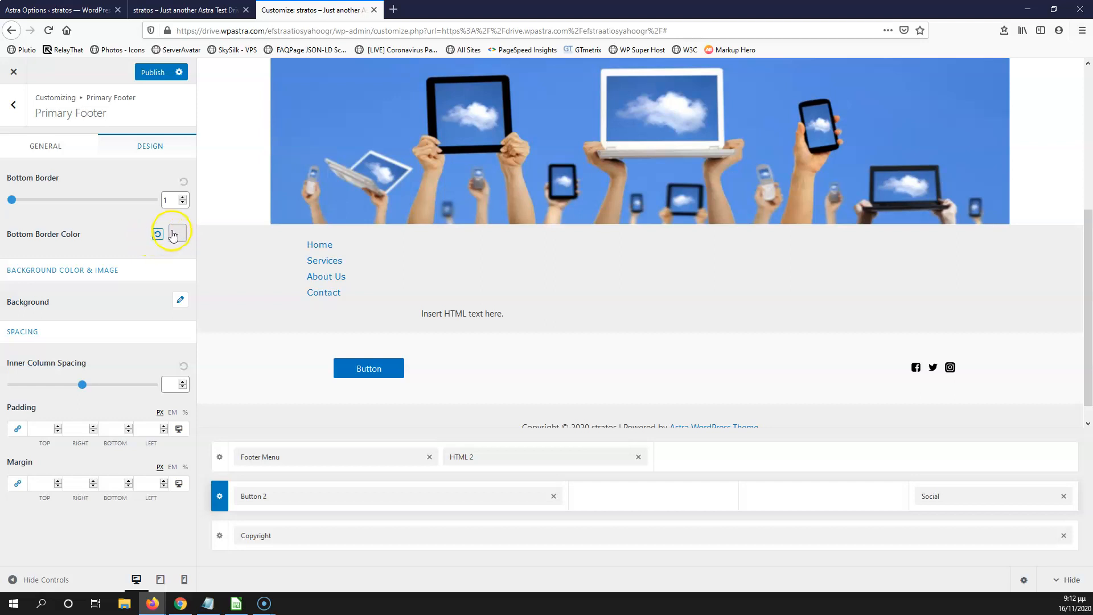
Step: Examine the Primary Footer row's Bottom Border Color and Background options without changing them
left_click(173, 235)
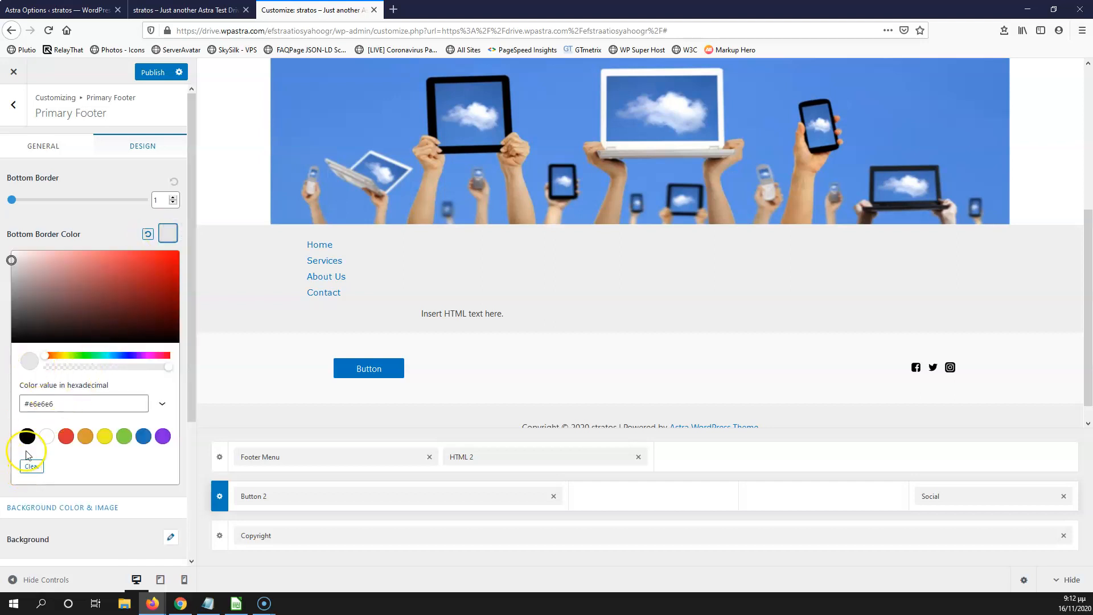
left_click(86, 221)
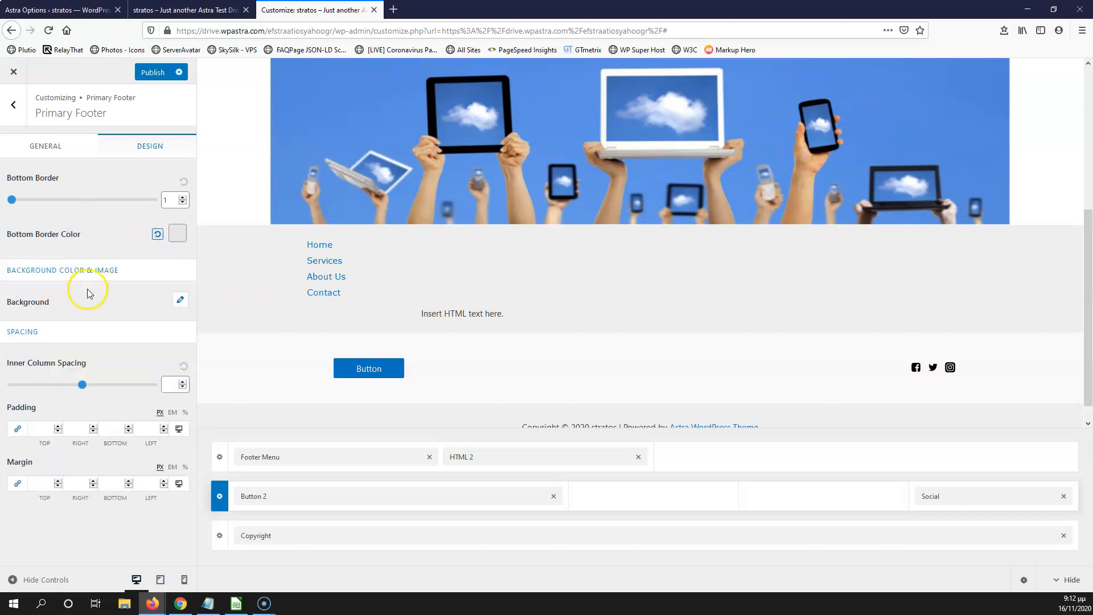
left_click(179, 300)
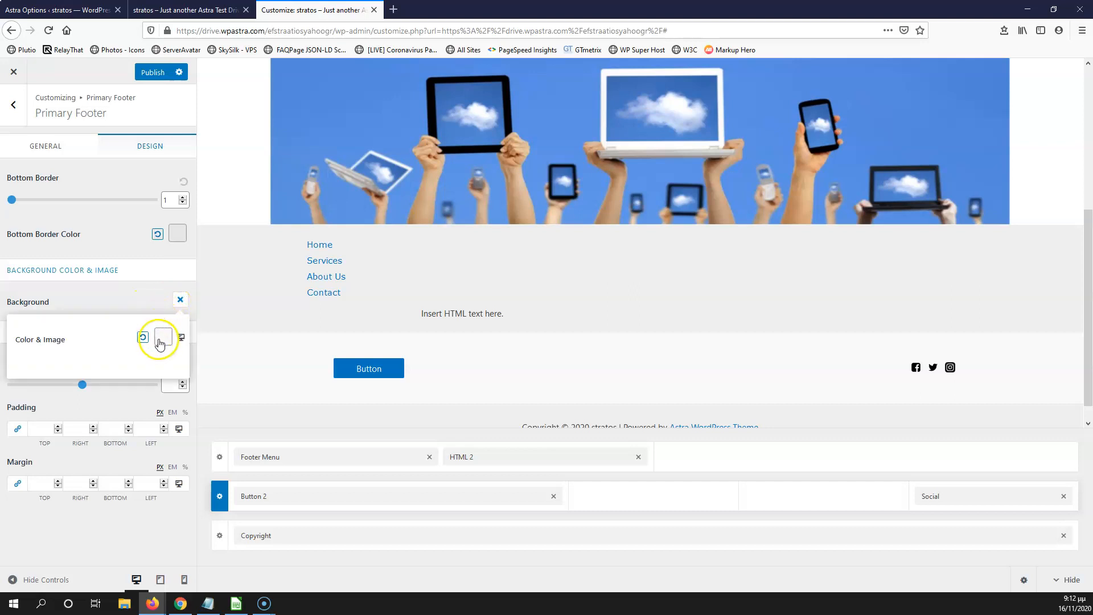
left_click(130, 299)
Step: Set home.jpg from the media library as the Primary Footer row's background image
left_click(182, 302)
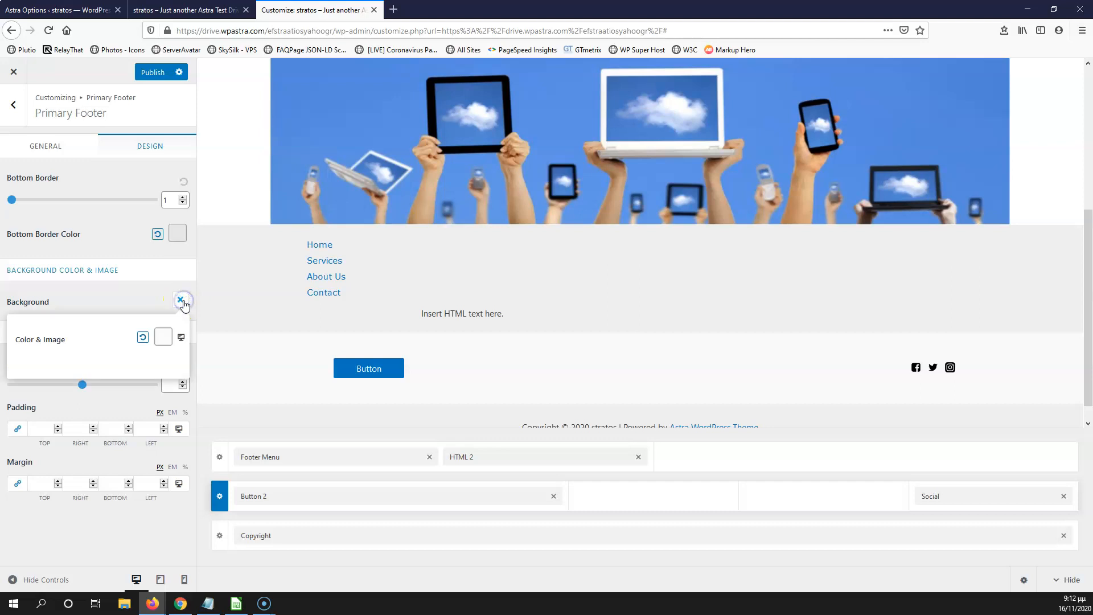
left_click(164, 335)
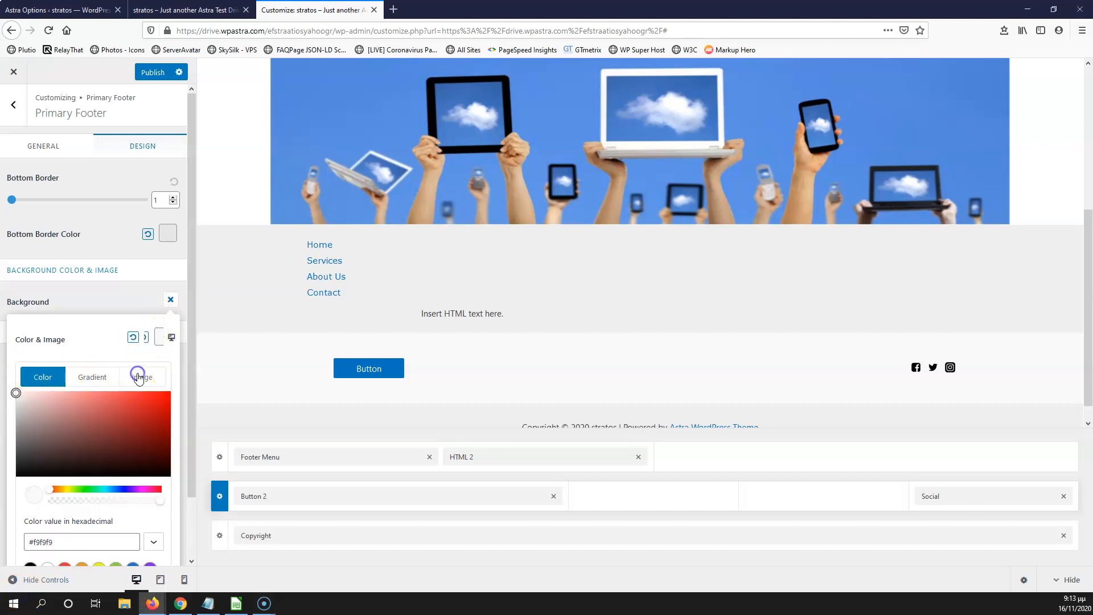
left_click(137, 377)
left_click(90, 408)
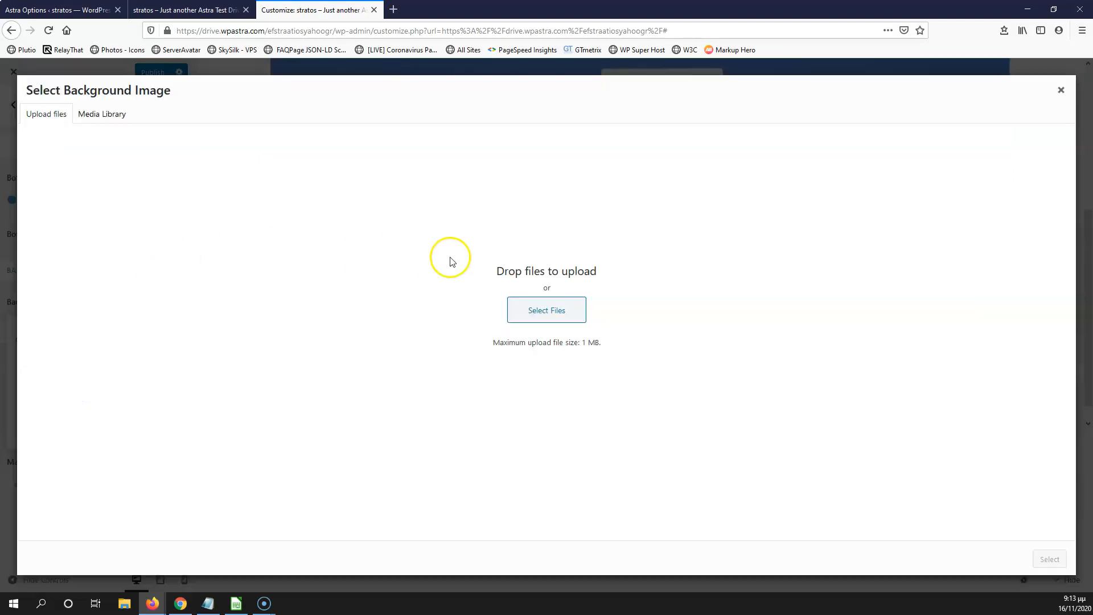
left_click(97, 105)
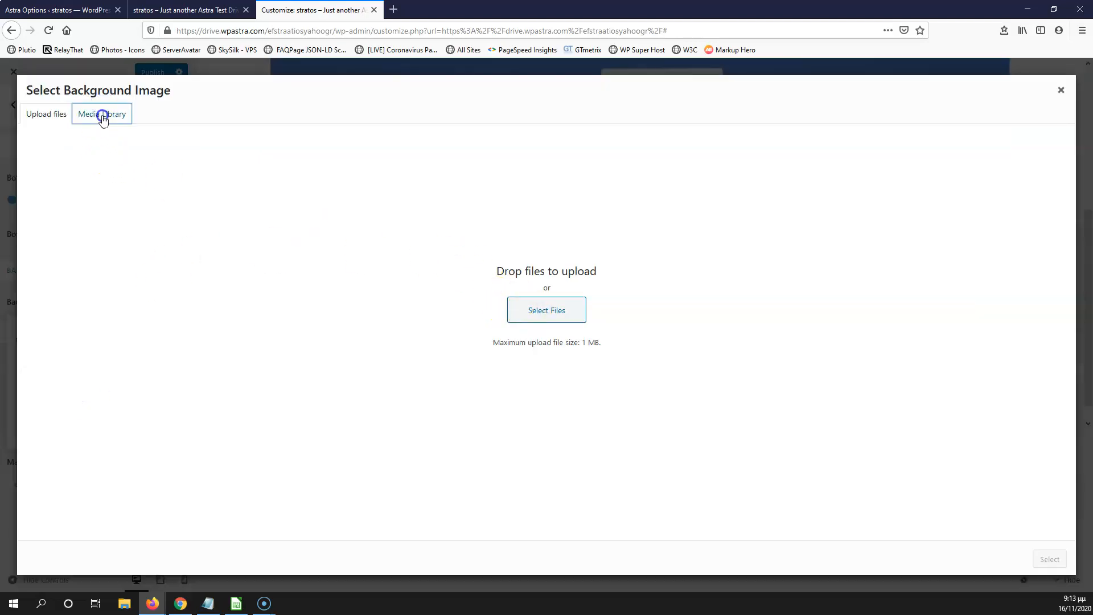
left_click(92, 174)
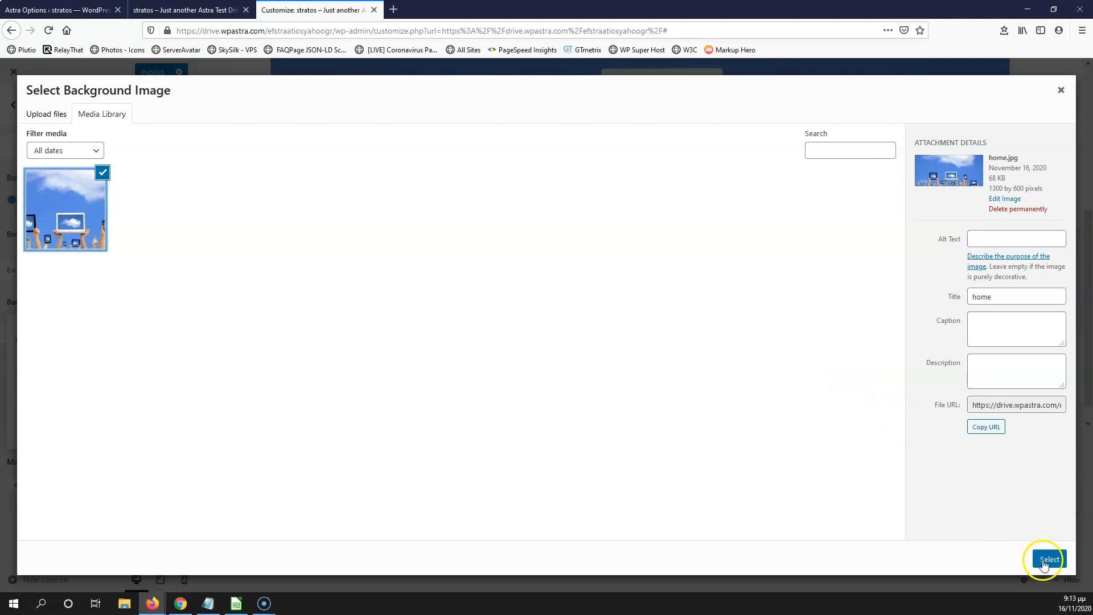
left_click(1044, 564)
left_click(101, 402)
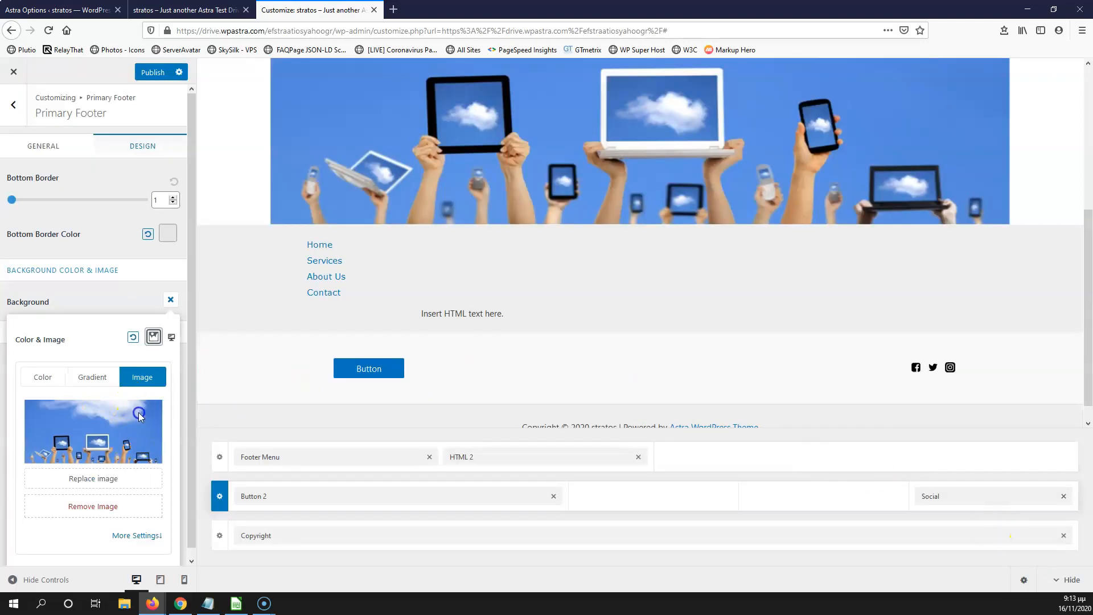
Step: Try to empty the hexadecimal color value of the Primary Footer row's background
left_click(44, 379)
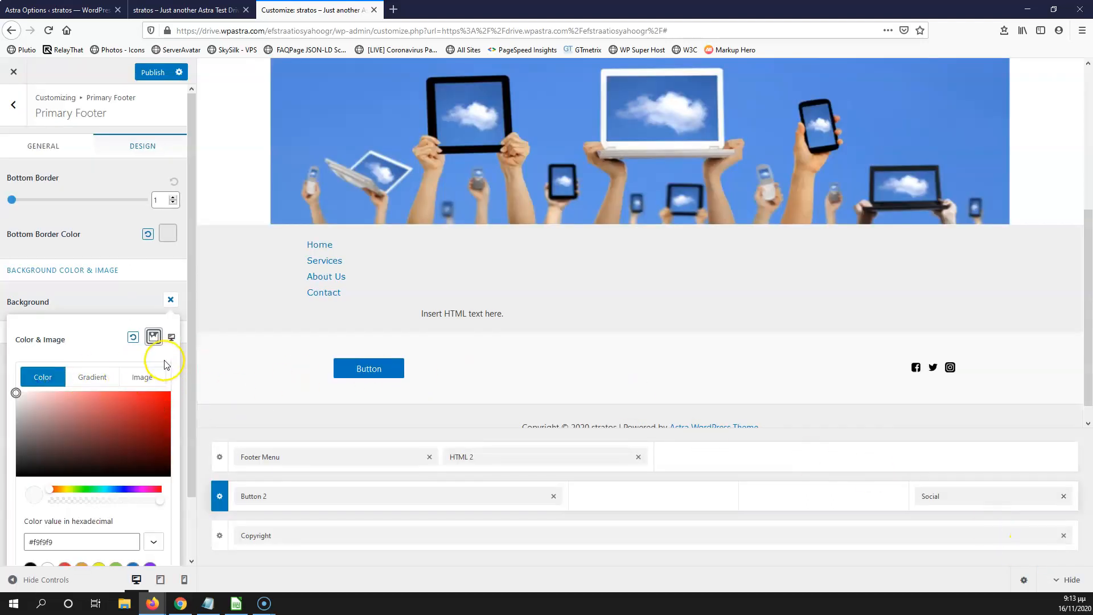
triple_click(65, 546)
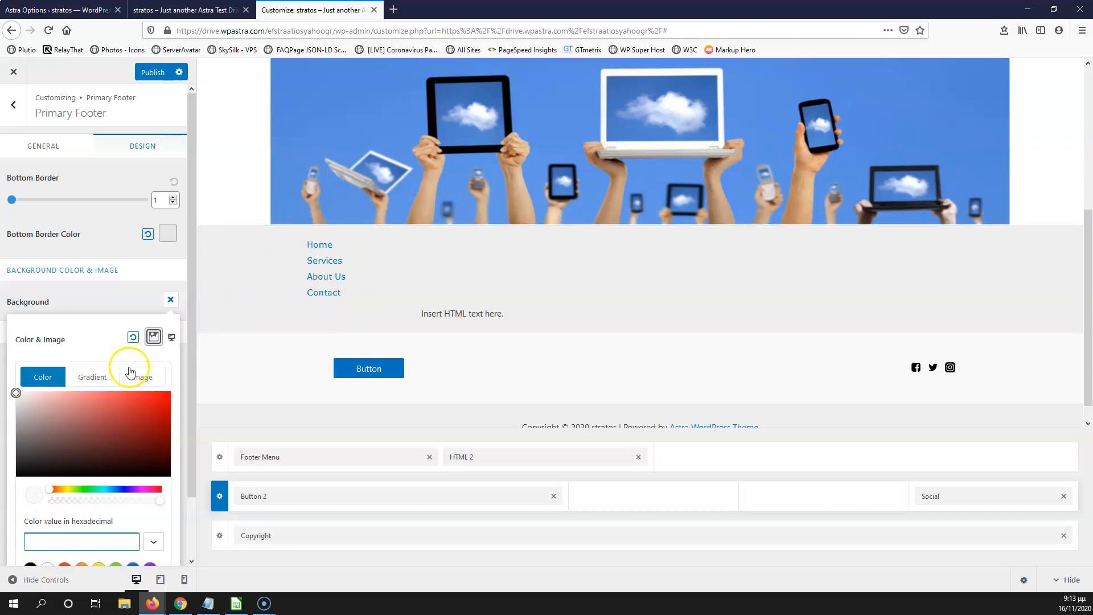
left_click(103, 337)
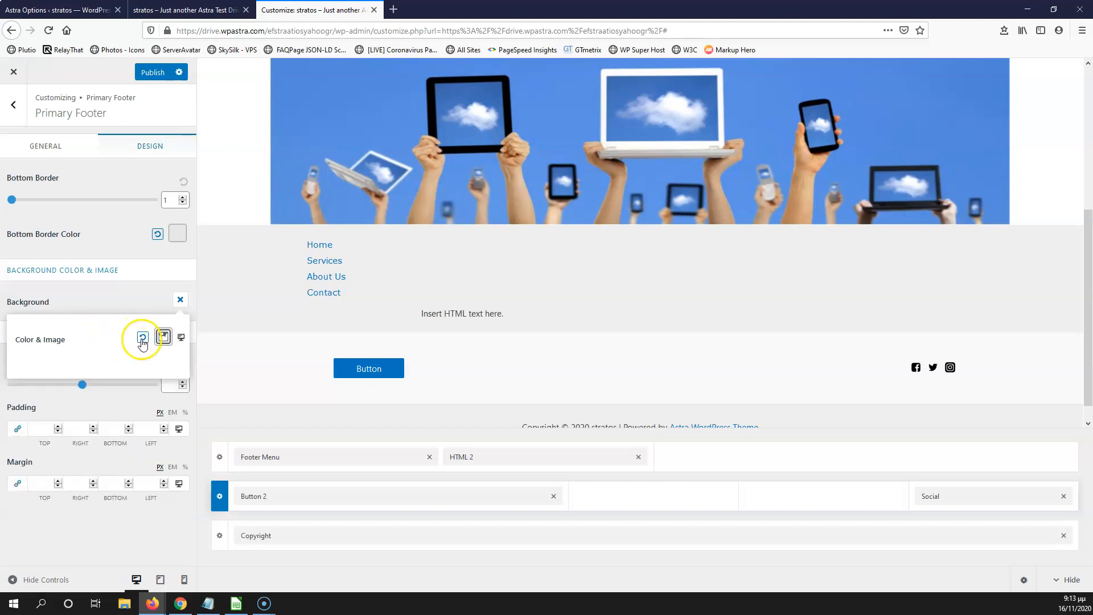
left_click(93, 282)
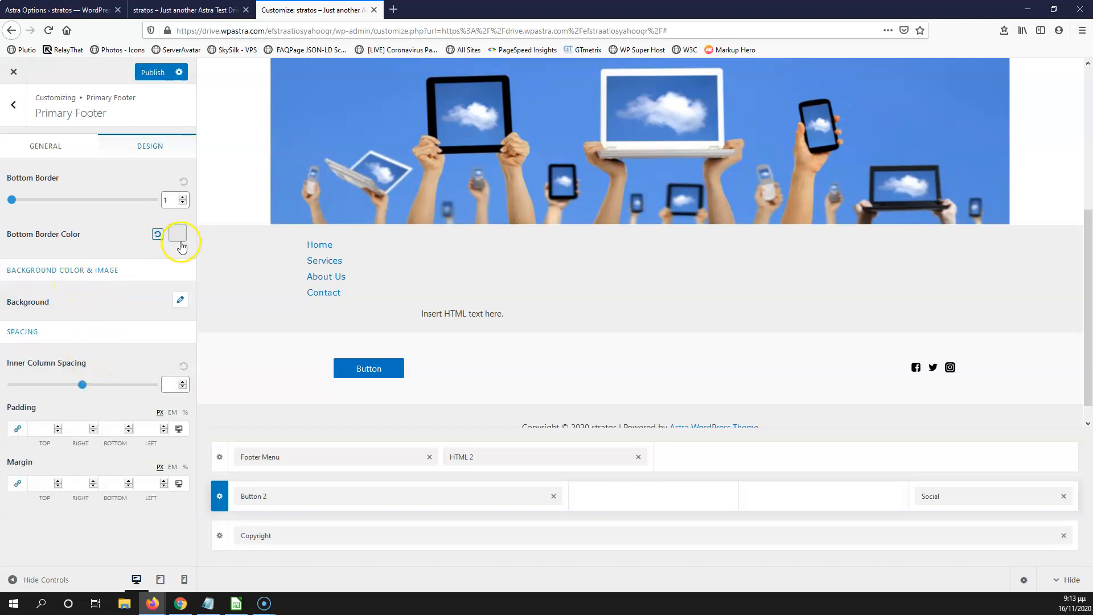
Step: Examine the additional settings of the Primary Footer's background image, including position, attachment and repeat
left_click(178, 302)
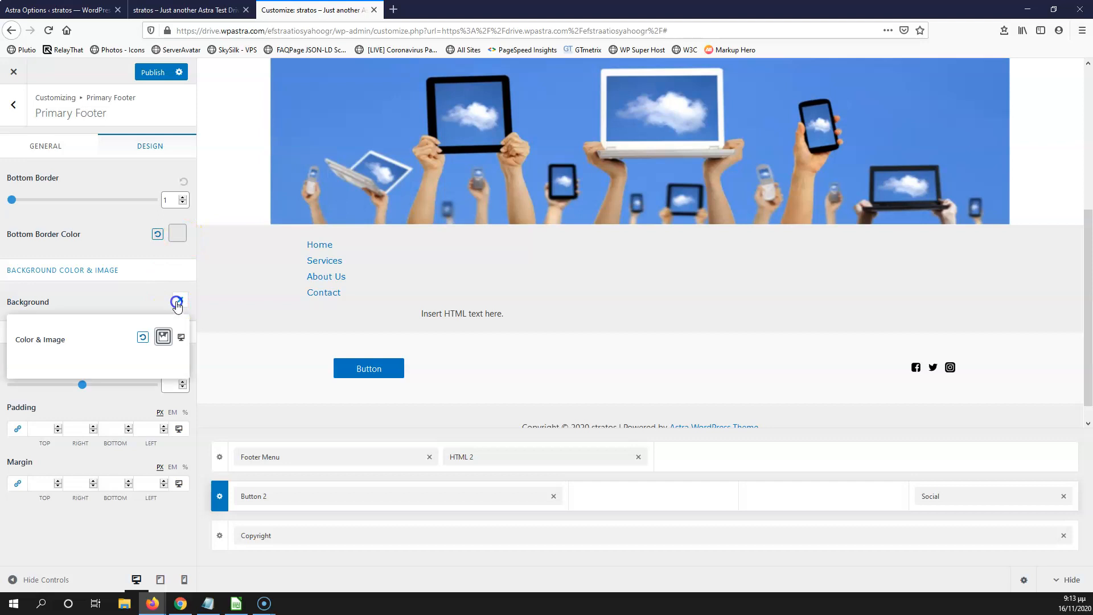
left_click(162, 340)
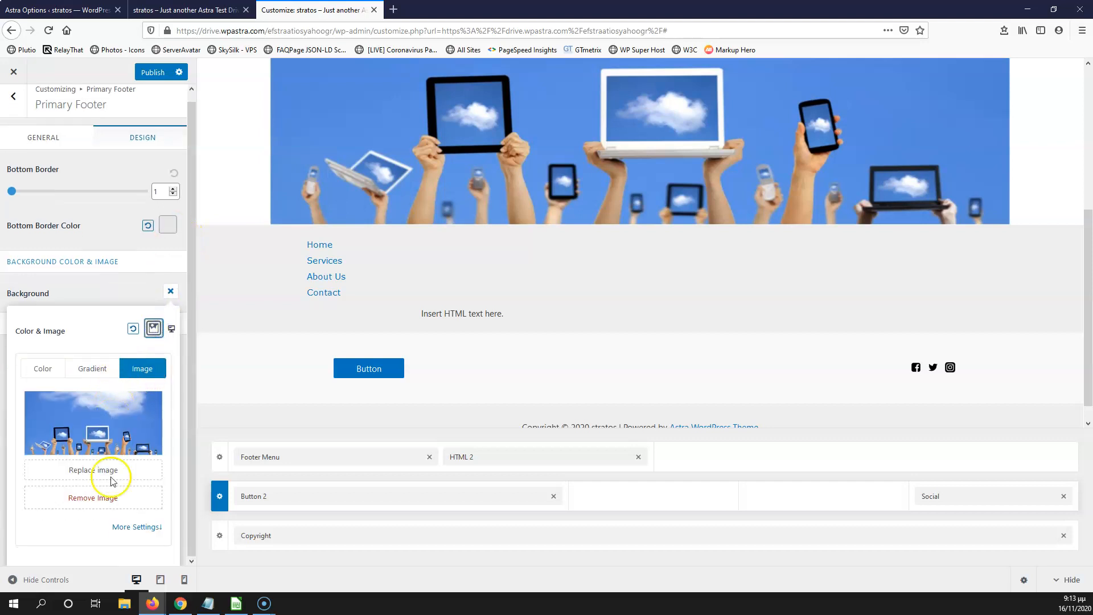
left_click(139, 527)
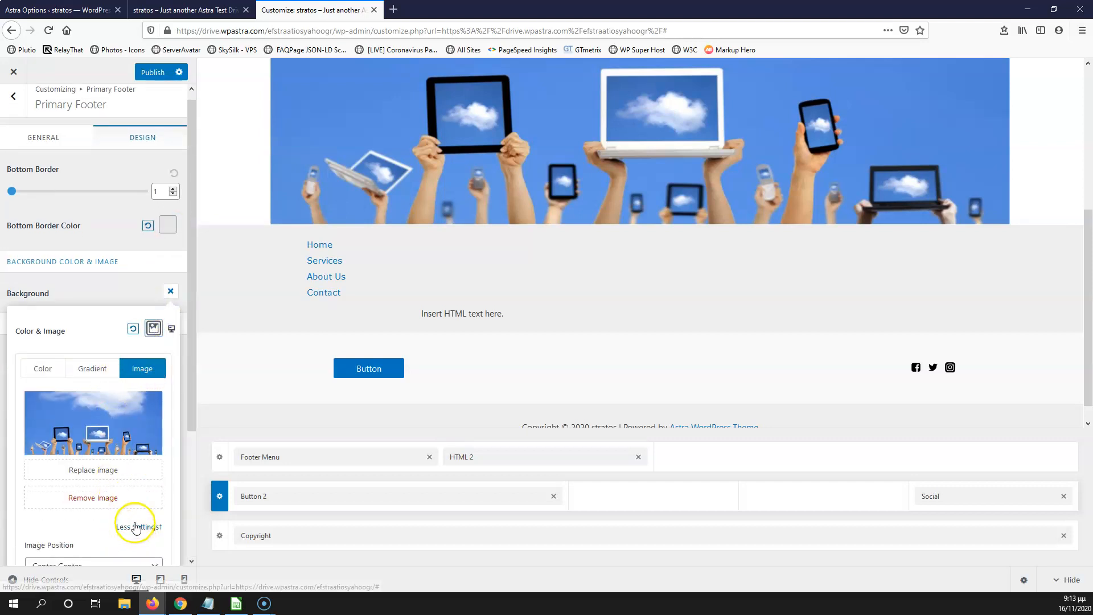
scroll(99, 400, "down", 2)
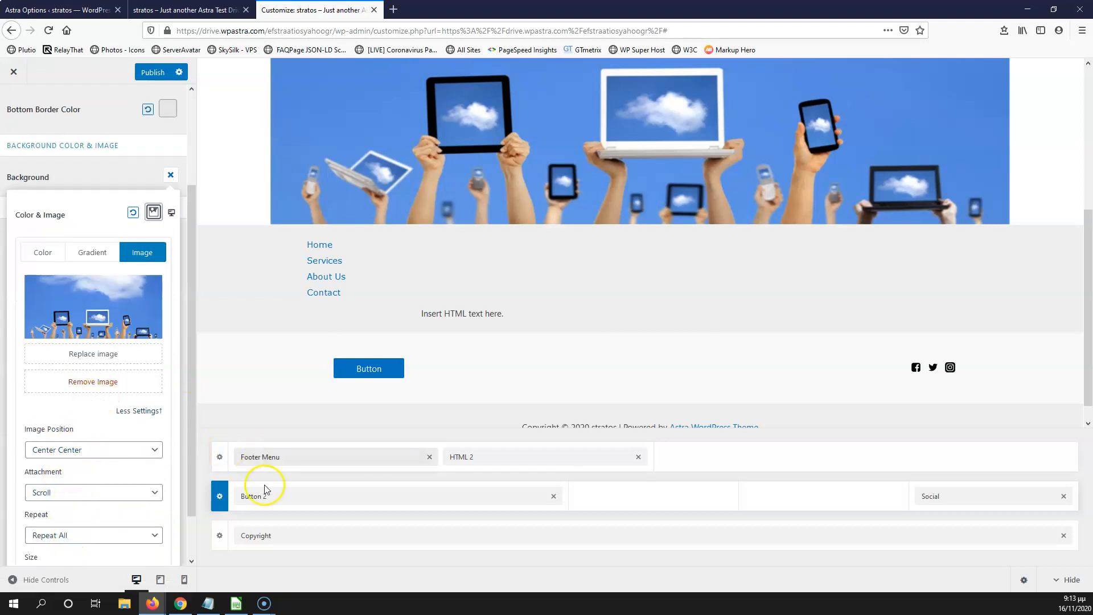
Step: Look at the background's gradient options, and clear the Primary Footer row's background in its color settings
left_click(92, 252)
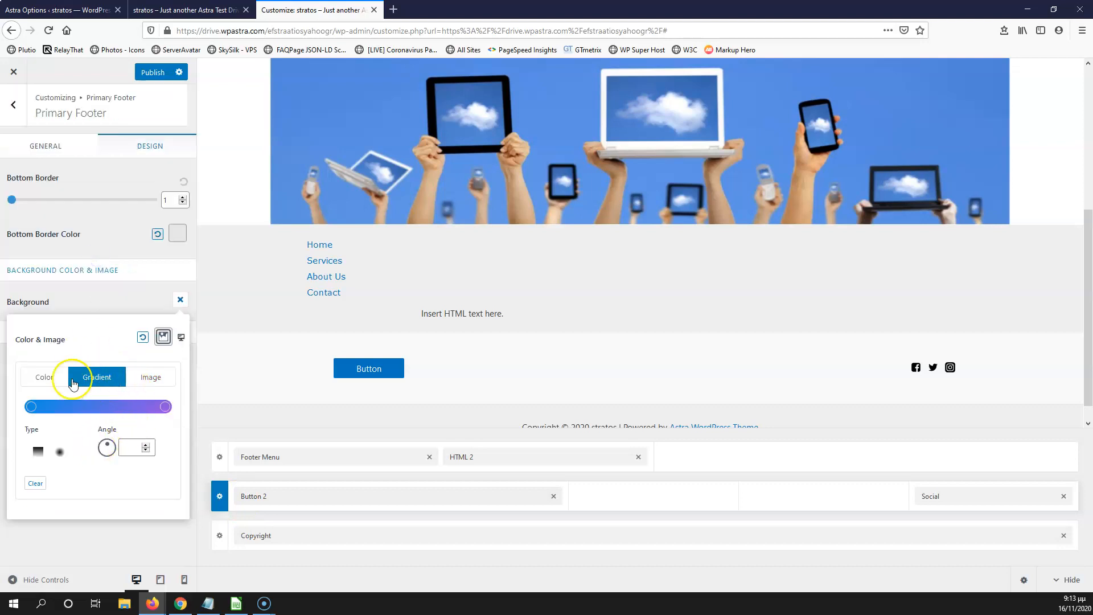
left_click(51, 378)
scroll(83, 473, "down", 2)
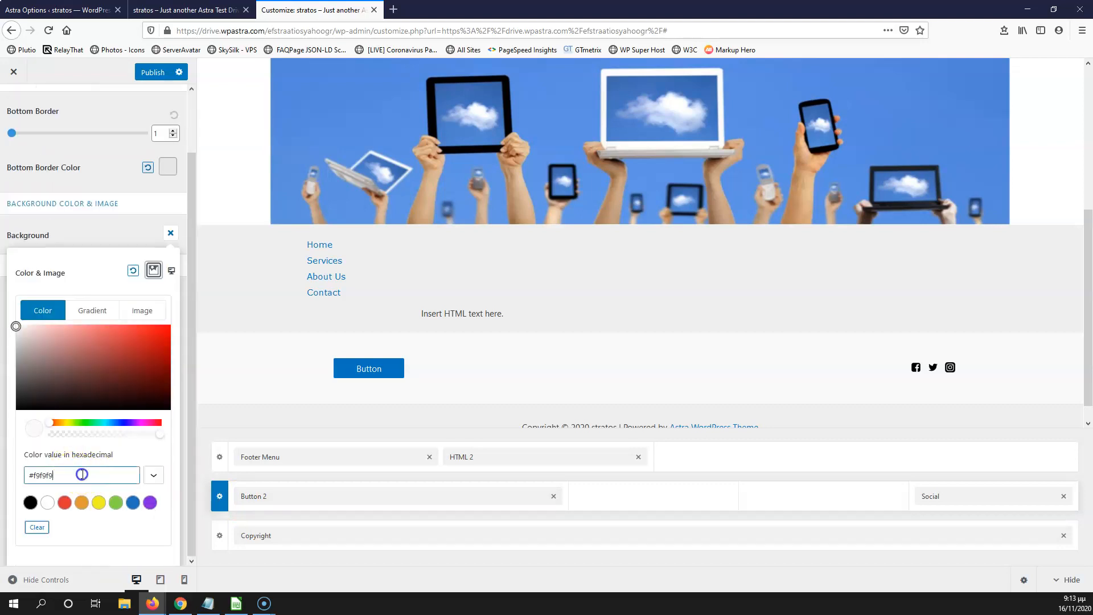
left_click(37, 526)
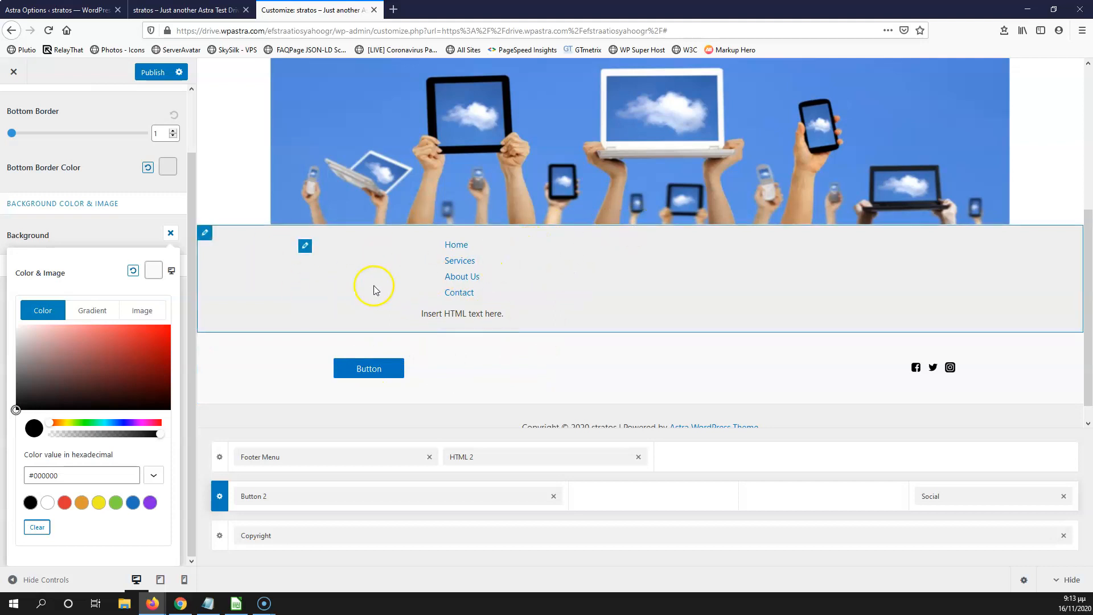
Step: Publish the Primary Footer background changes, then reload the live page and check its footer
left_click(87, 235)
left_click(152, 72)
left_click(171, 10)
left_click(49, 30)
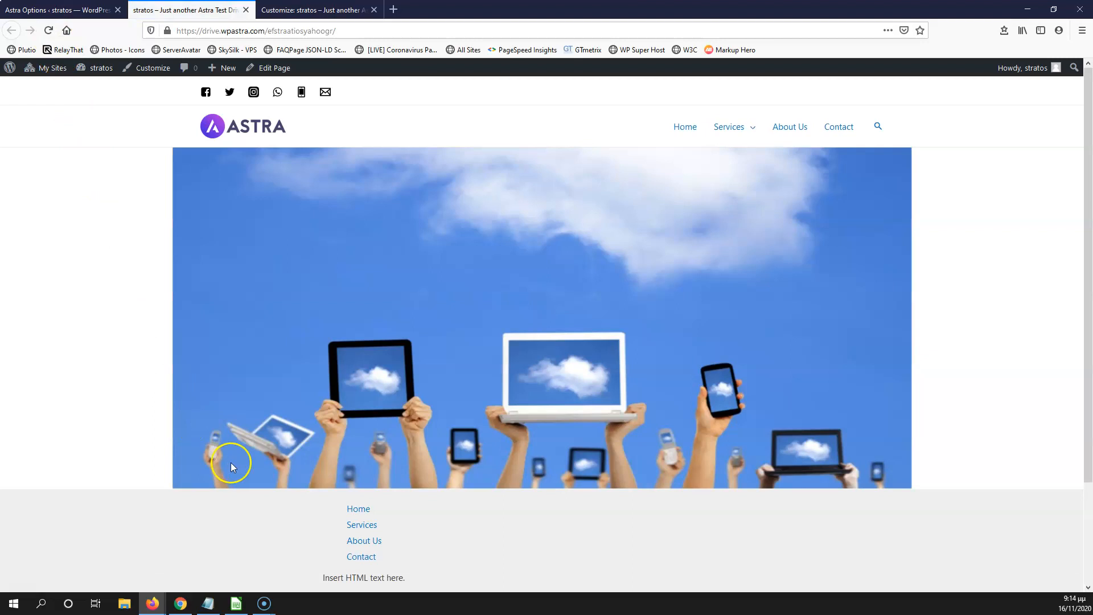
scroll(401, 495, "down", 3)
left_click(312, 11)
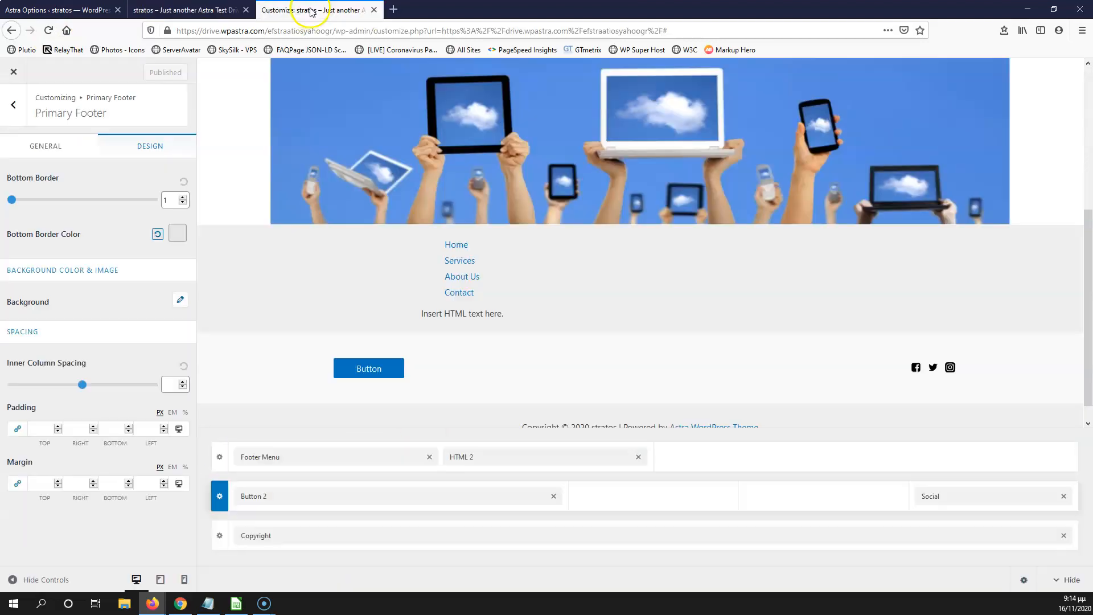
Step: Review the Primary Footer row's background image and color settings, including the hexadecimal color value
left_click(180, 304)
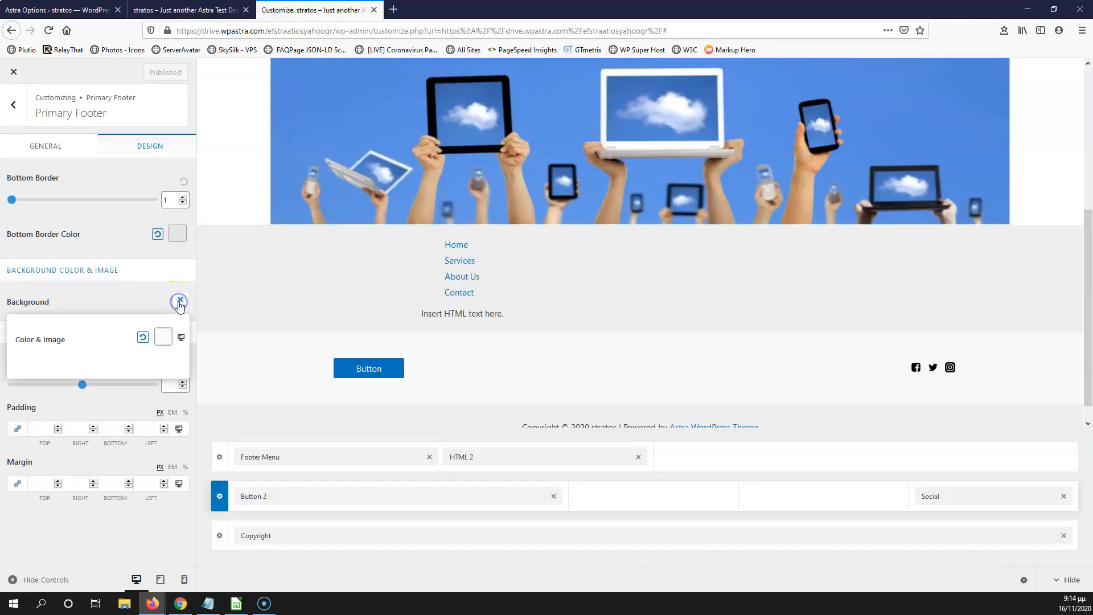
left_click(163, 336)
left_click(139, 383)
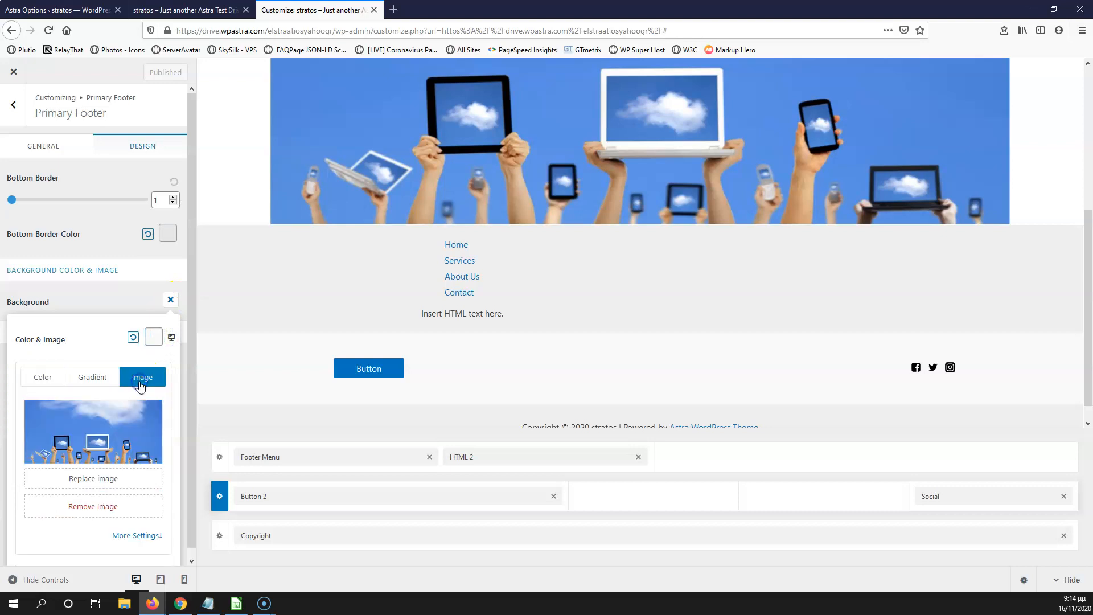
left_click(40, 376)
scroll(99, 391, "down", 2)
left_click(61, 478)
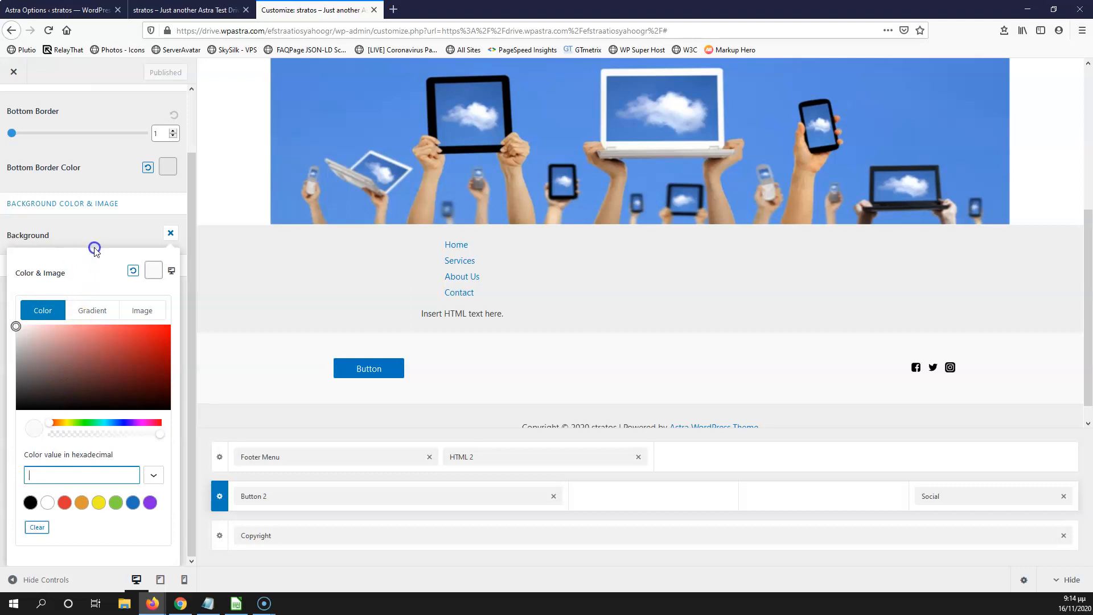
left_click(123, 234)
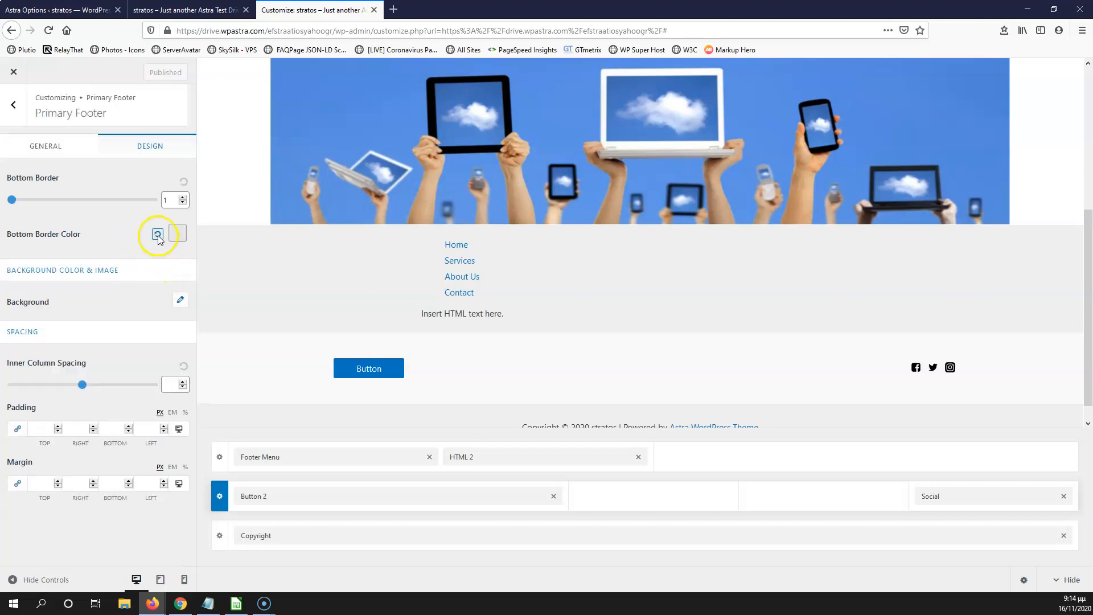
Step: Clear the Primary Footer row's bottom border color and publish the change
left_click(178, 234)
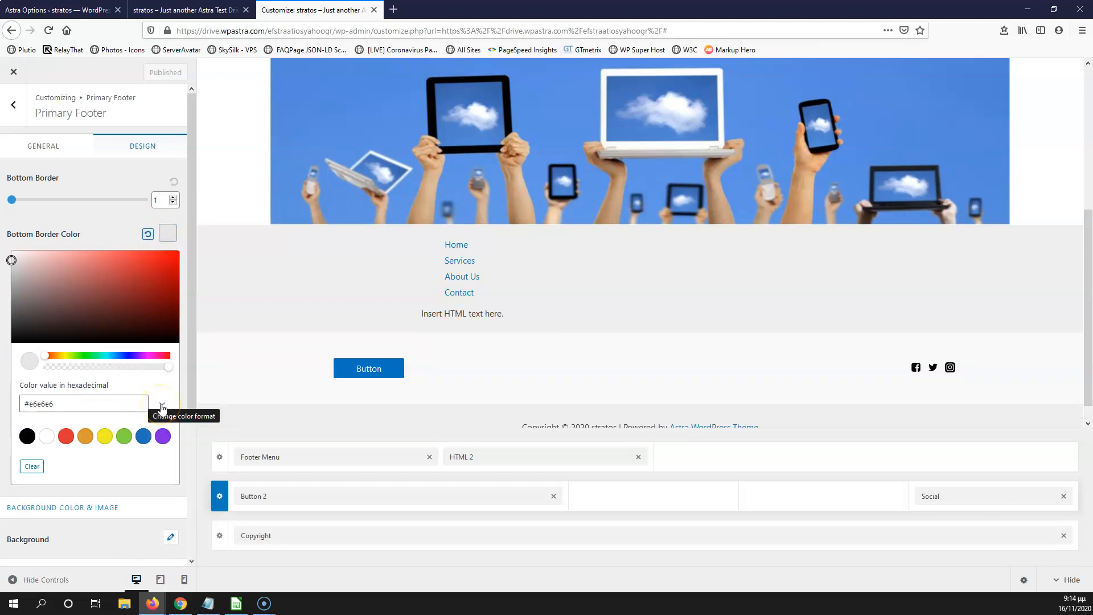
left_click(30, 465)
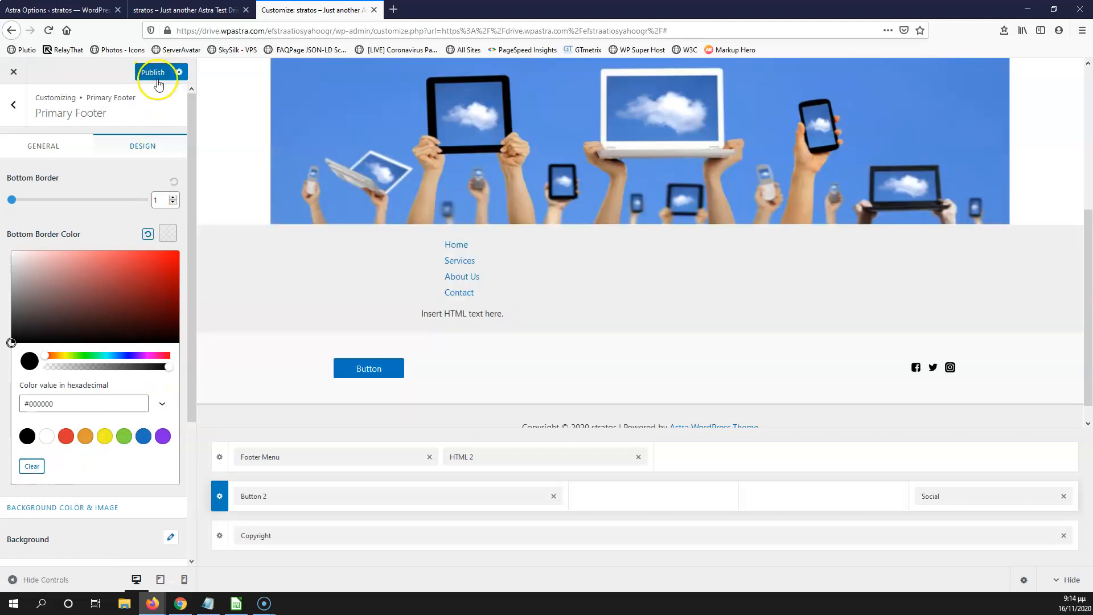
left_click(154, 73)
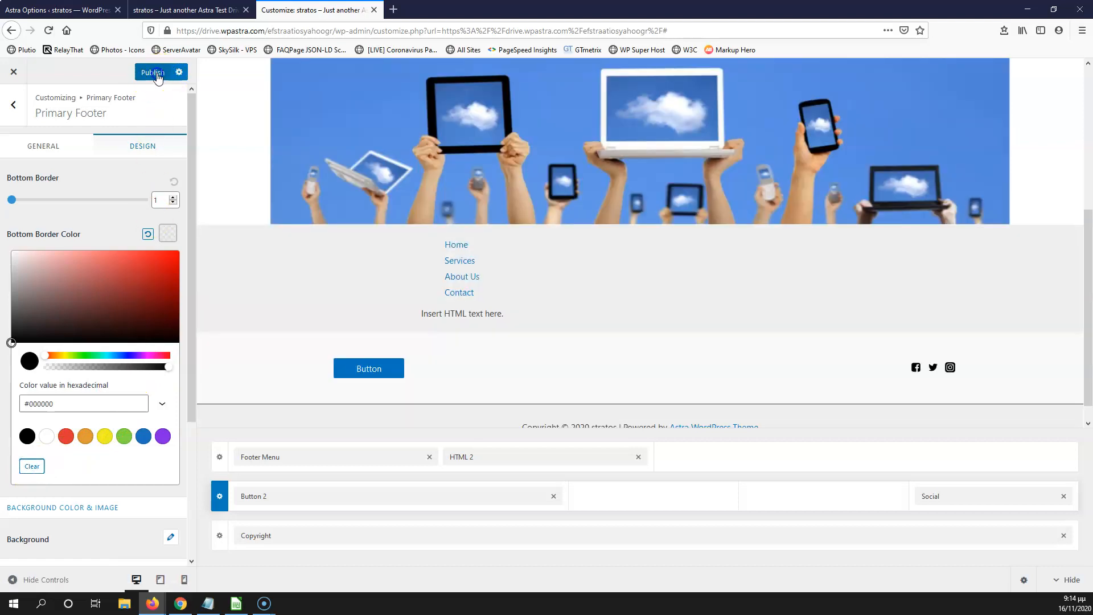
left_click(22, 603)
Step: Add Widget 1 to the Primary Footer row's second column and give it a Custom HTML widget with the content "dt7udt7idt7it7ij"
left_click(655, 497)
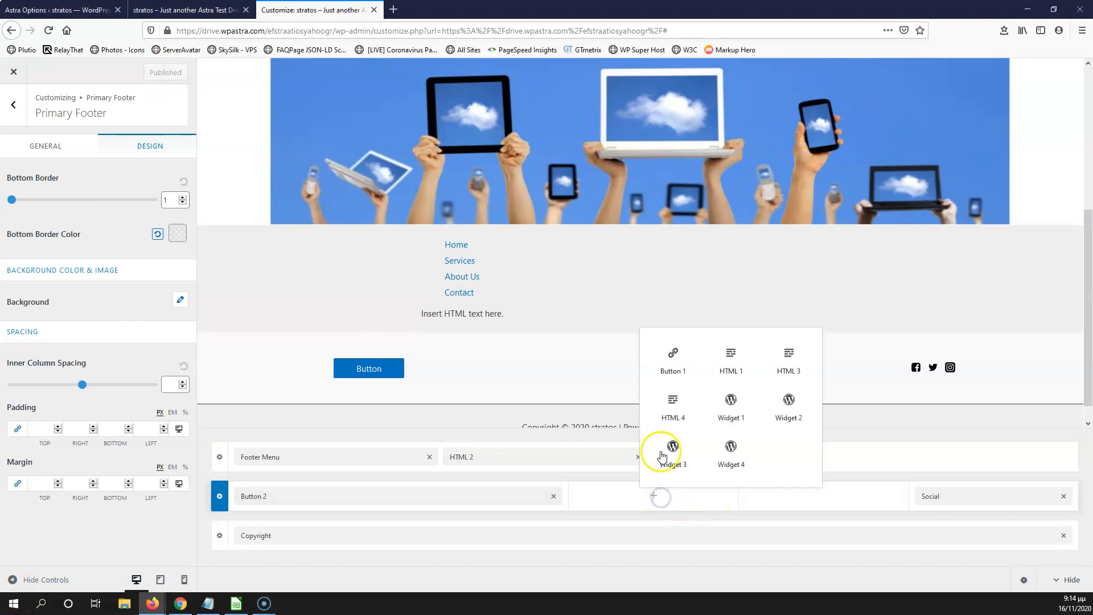
left_click(732, 409)
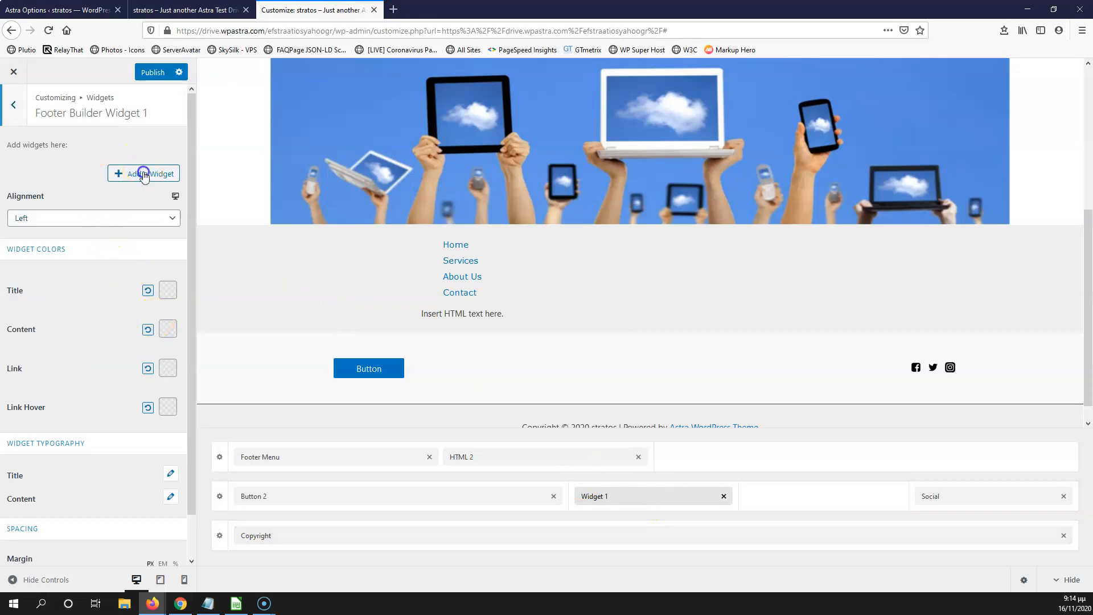
left_click(144, 173)
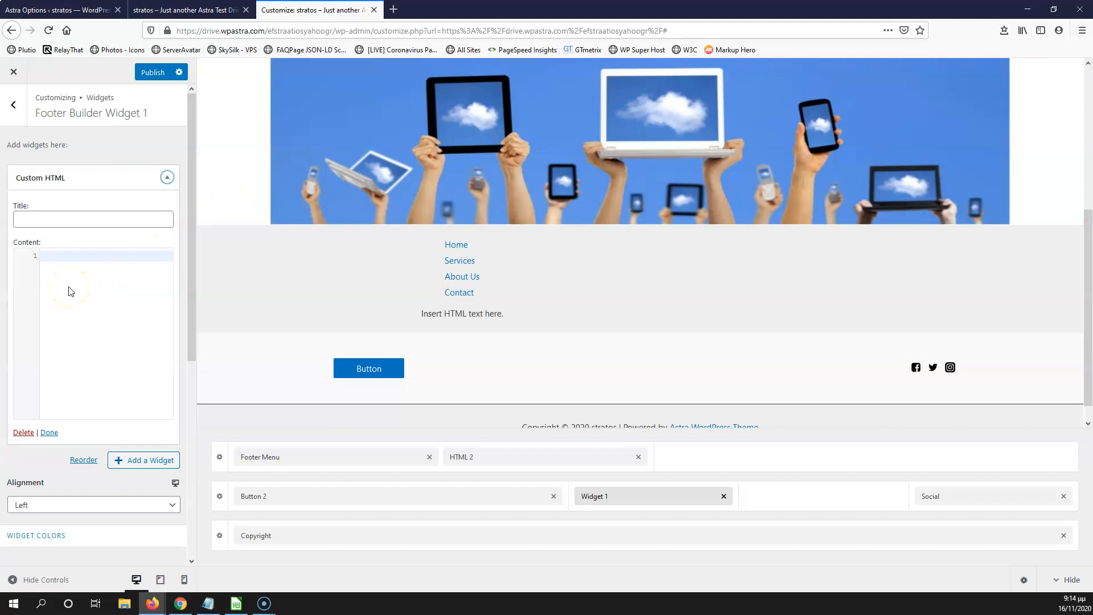
type("t7ij")
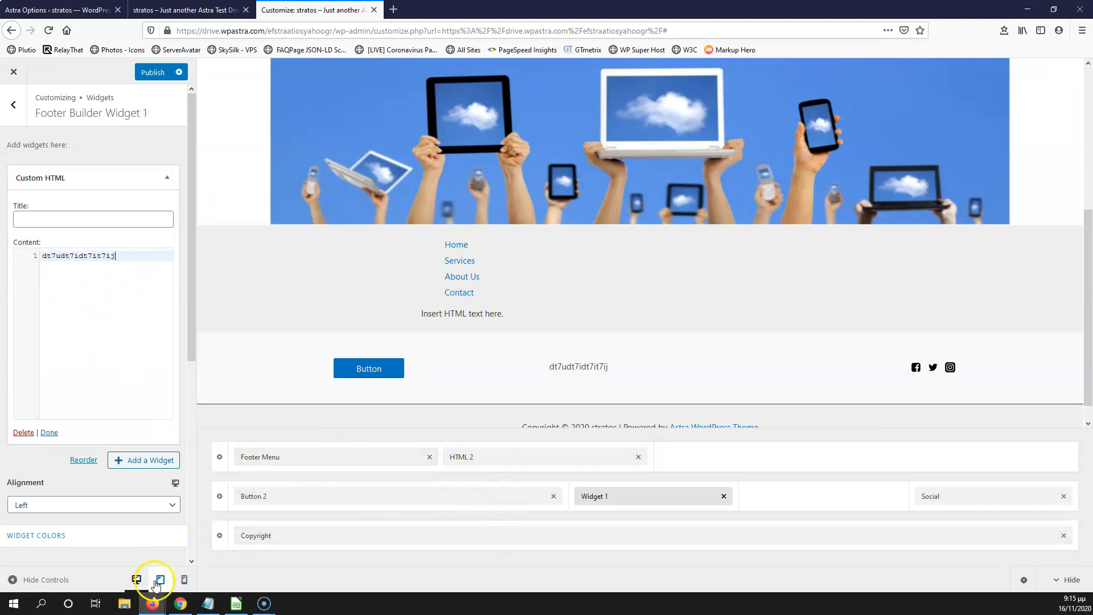
Step: Preview the footer with the new widget in the tablet and mobile layouts, ending in the tablet layout
left_click(157, 581)
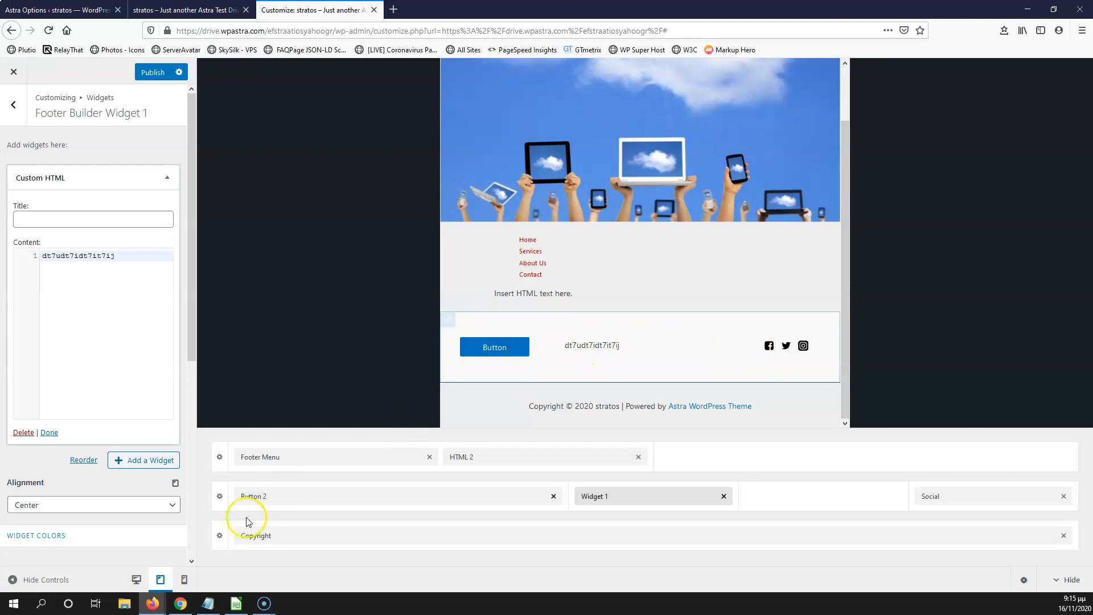
left_click(184, 586)
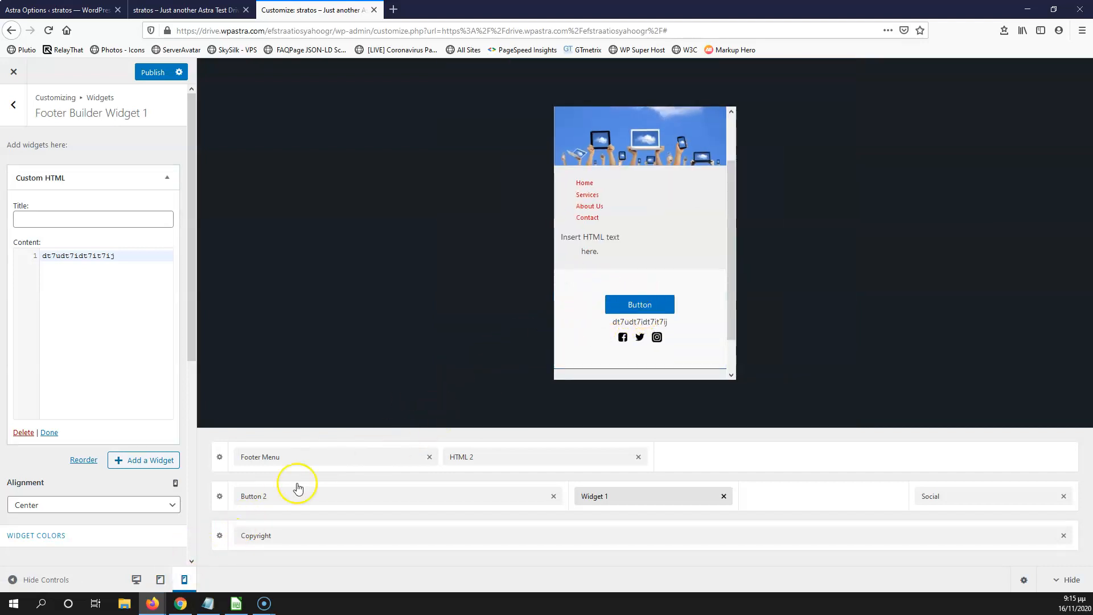
left_click(159, 581)
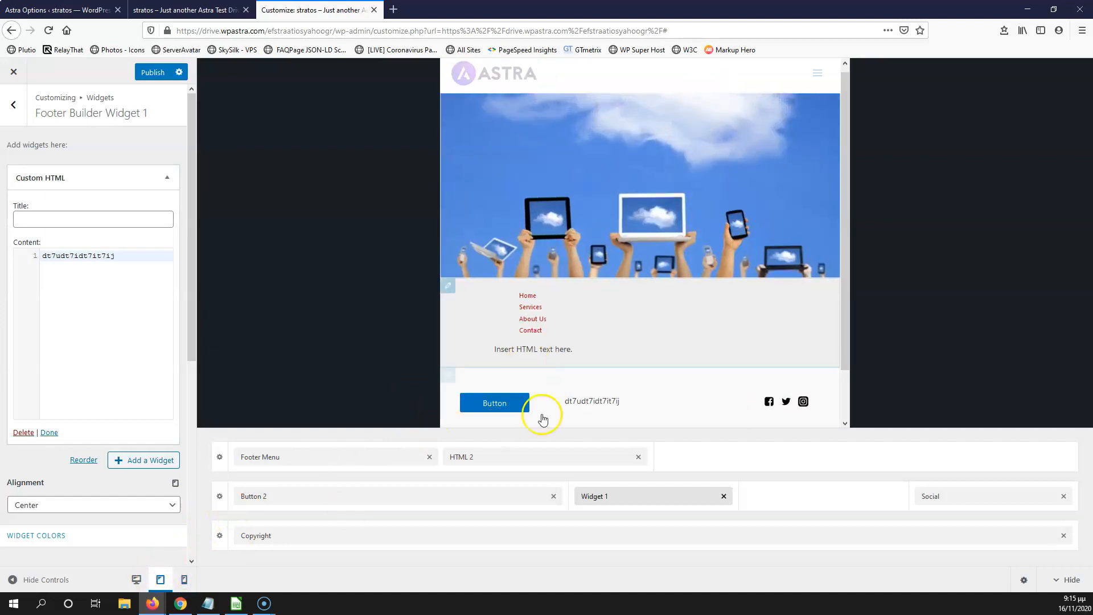
scroll(680, 406, "down", 2)
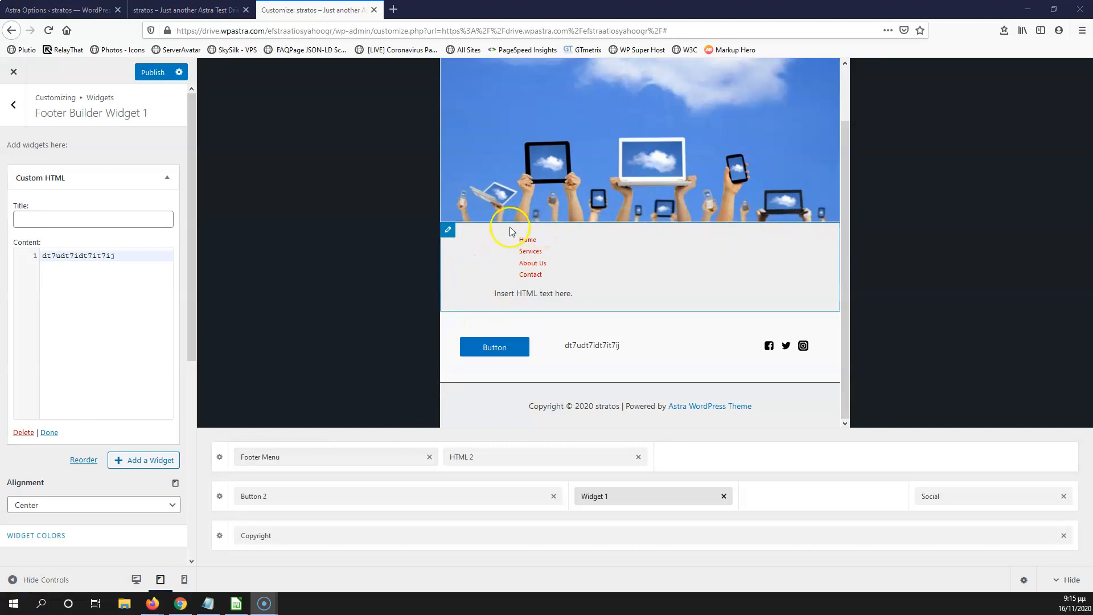
Step: Look through the Above Footer row's general and design settings in the tablet layout
left_click(219, 456)
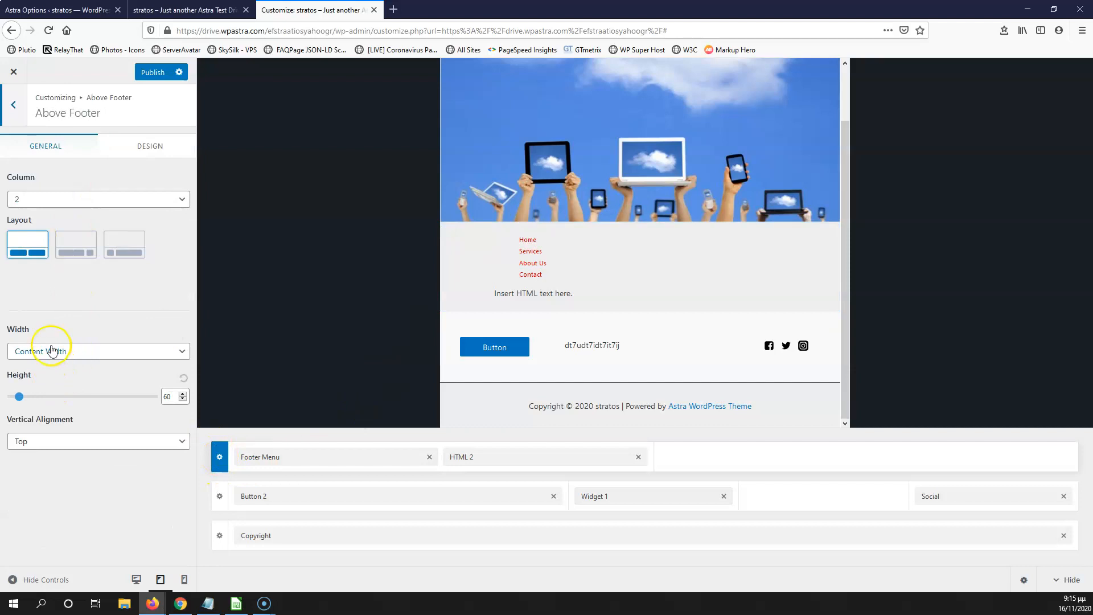
left_click(116, 148)
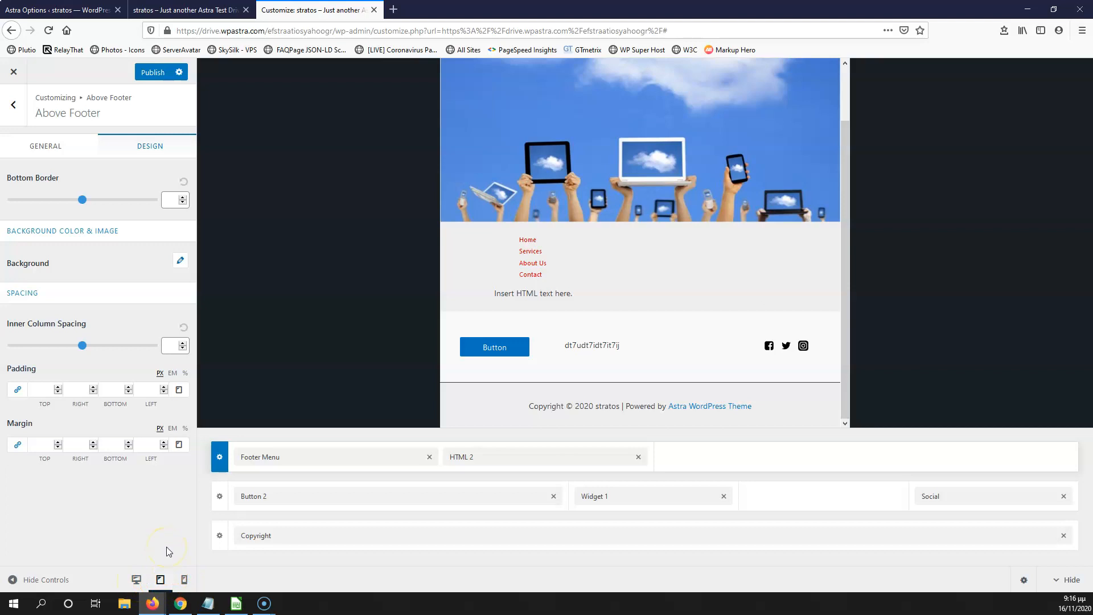
scroll(646, 259, "up", 2)
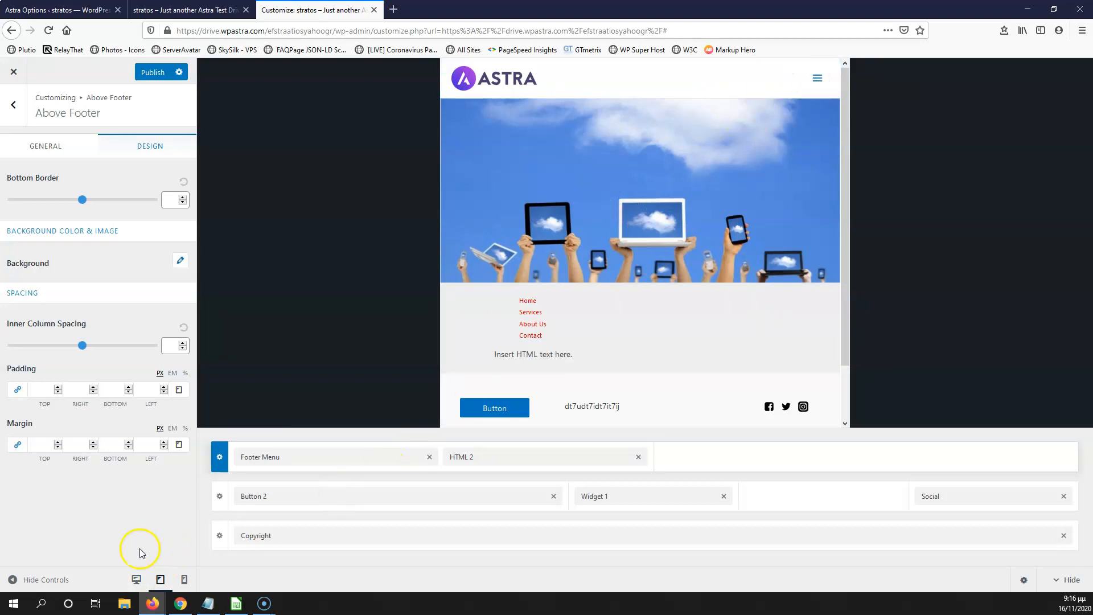
Step: Compare the header and its menu in the desktop, tablet and mobile previews, and return to the Footer Builder overview
left_click(144, 567)
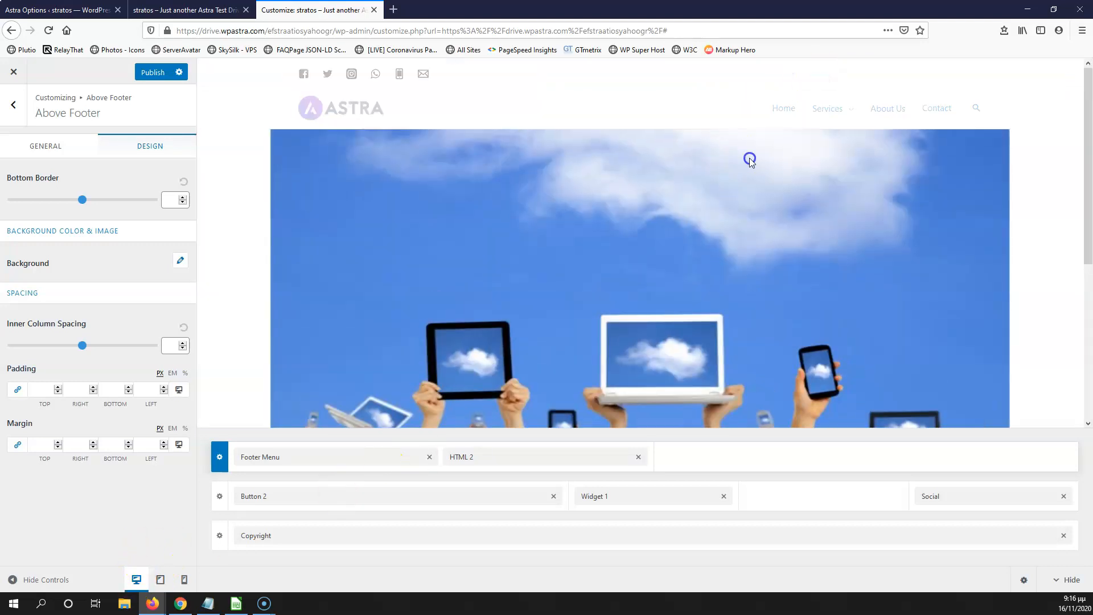
mouse_move(856, 111)
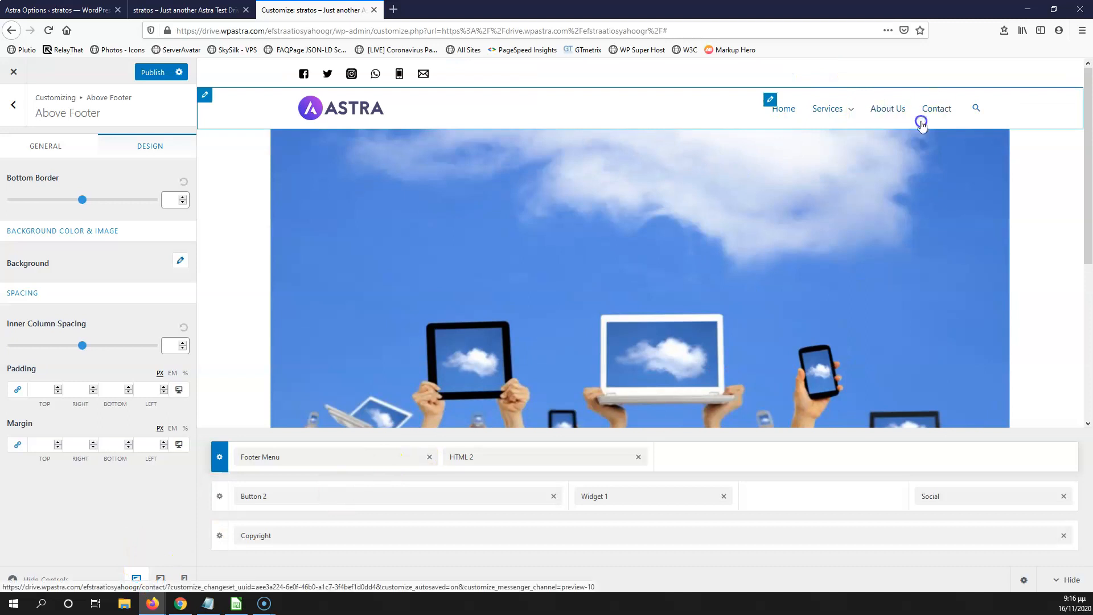
left_click(155, 581)
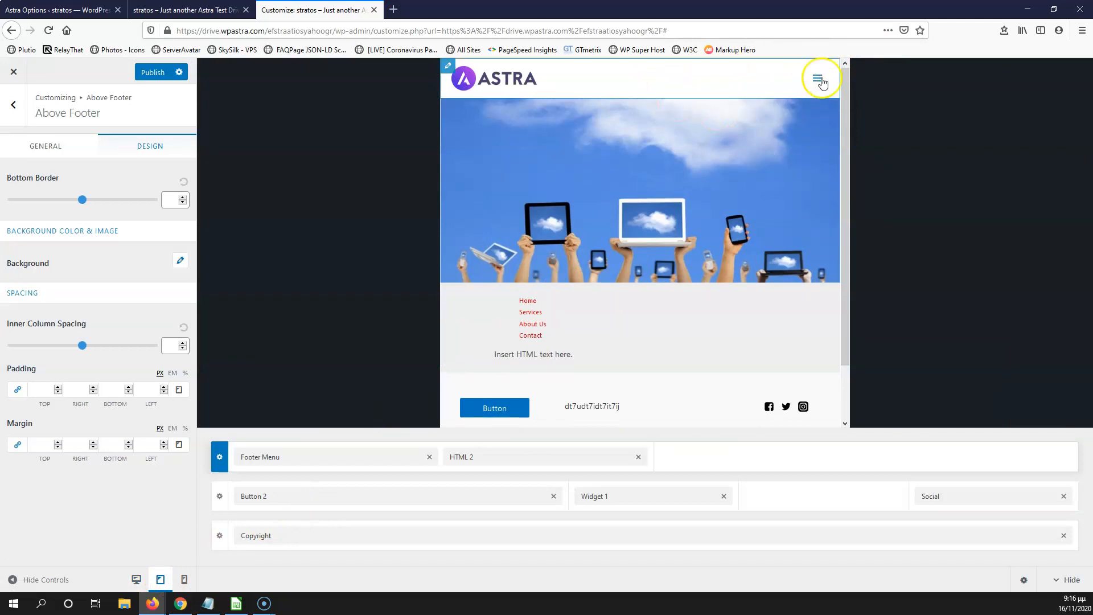
left_click(183, 579)
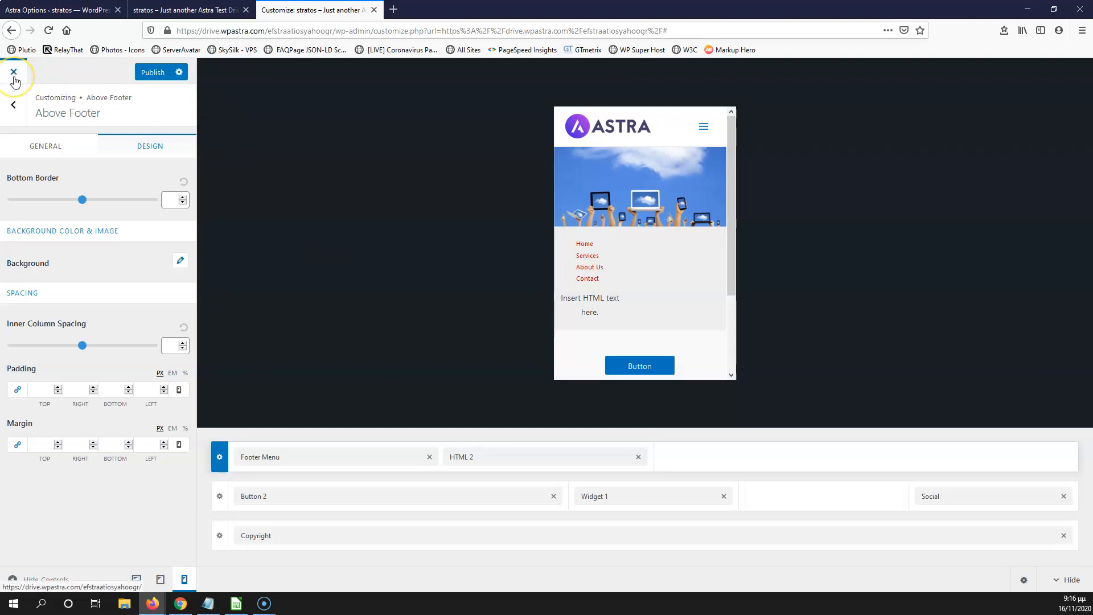
left_click(12, 108)
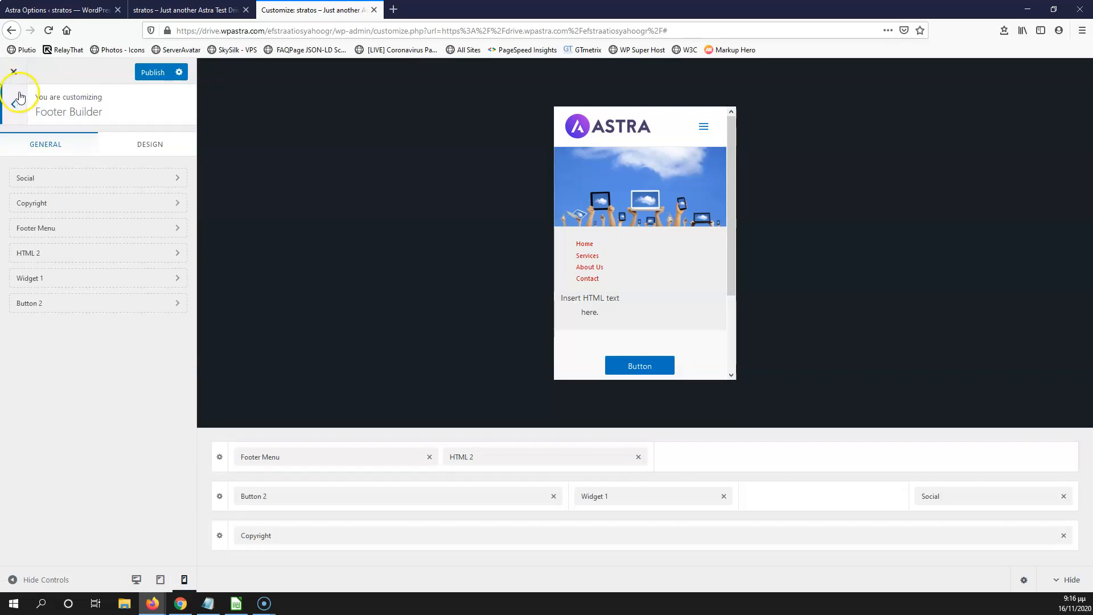